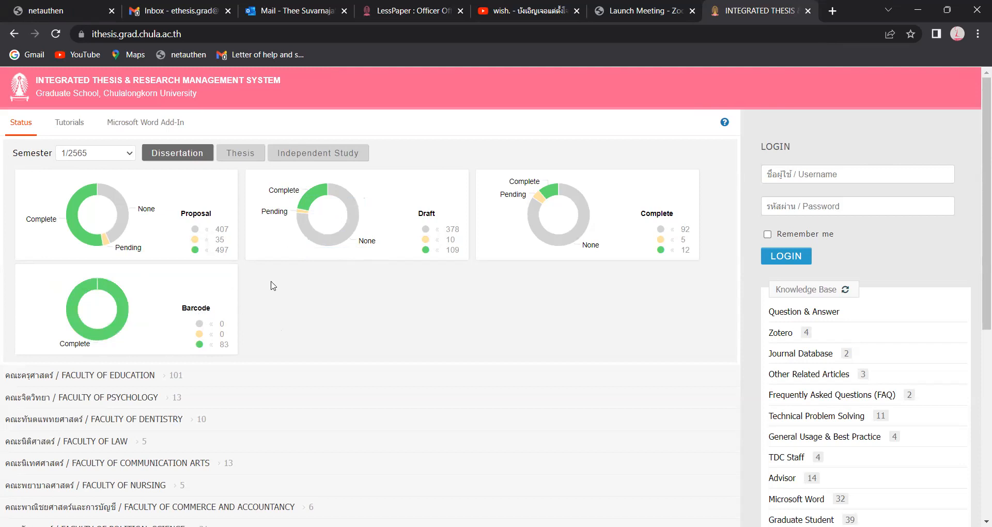
# - Expand the Graduate School (149) entry to list its students by program, starting with Bioinformatics
pyautogui.moveTo(131, 208)
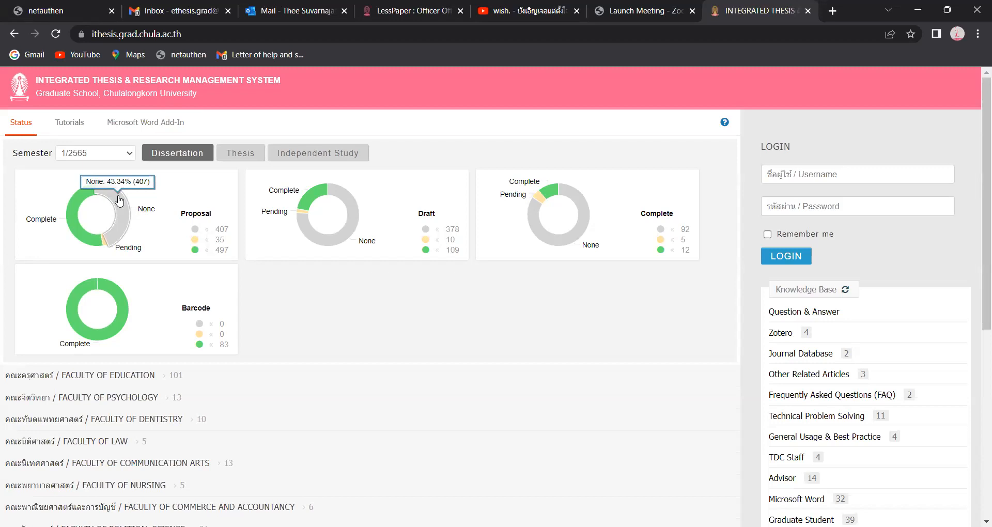
pyautogui.moveTo(103, 245)
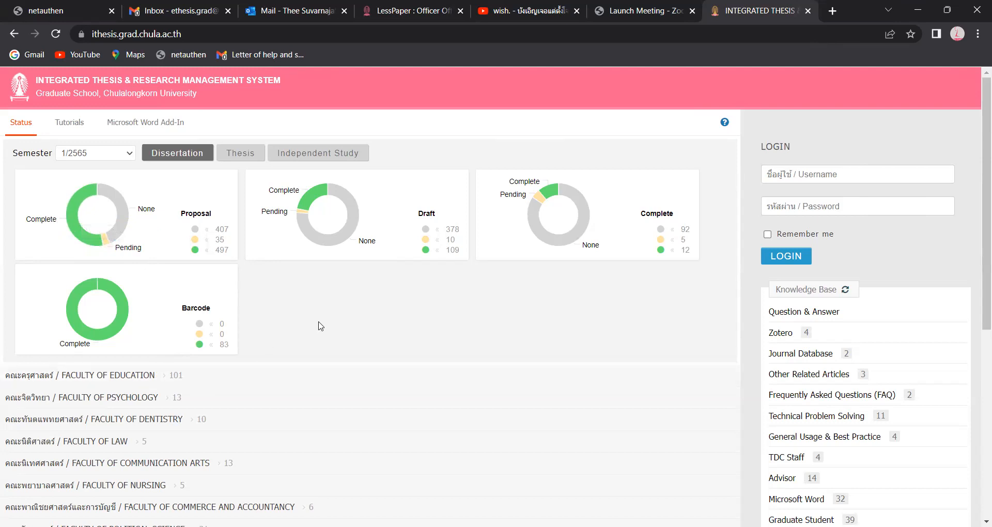
pyautogui.scroll(-1, 299, 334)
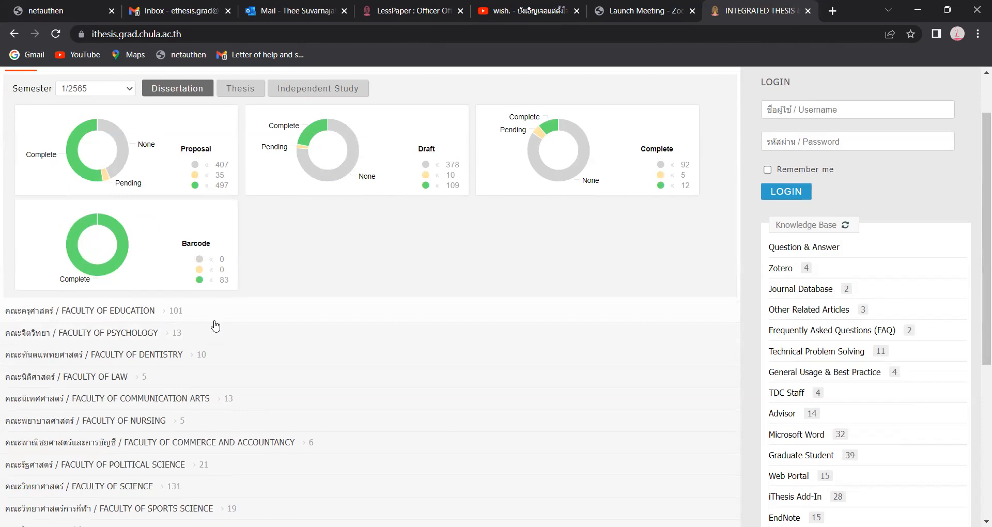
pyautogui.scroll(-2, 215, 361)
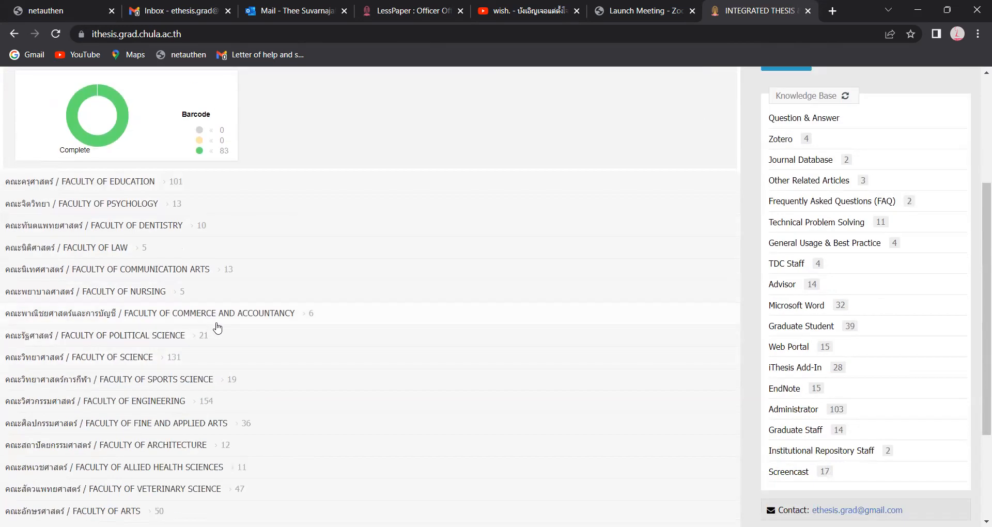
pyautogui.scroll(-2, 218, 327)
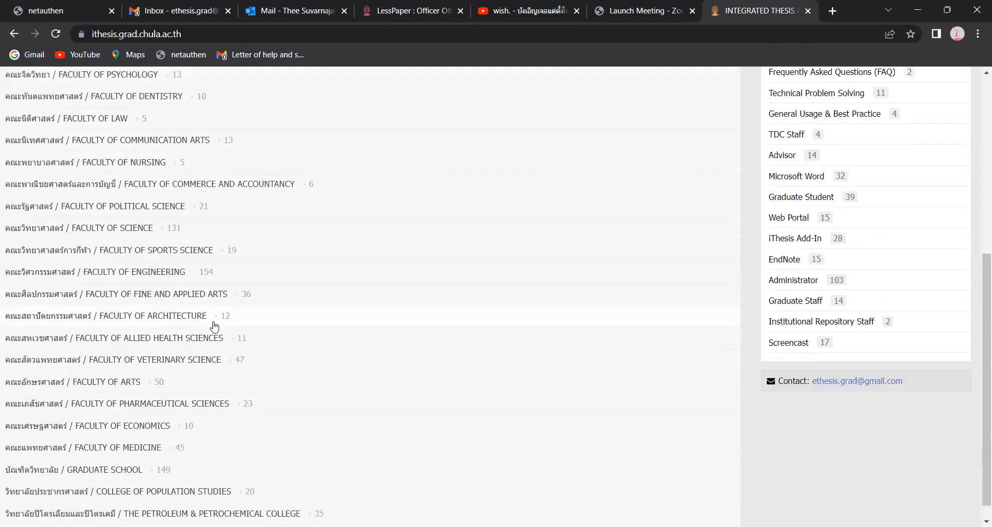
pyautogui.scroll(-1, 215, 328)
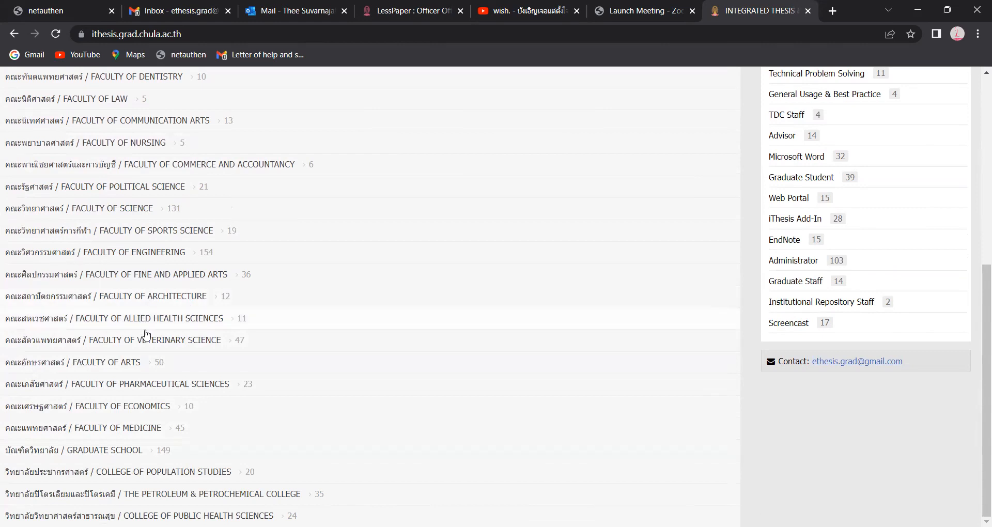
pyautogui.click(150, 453)
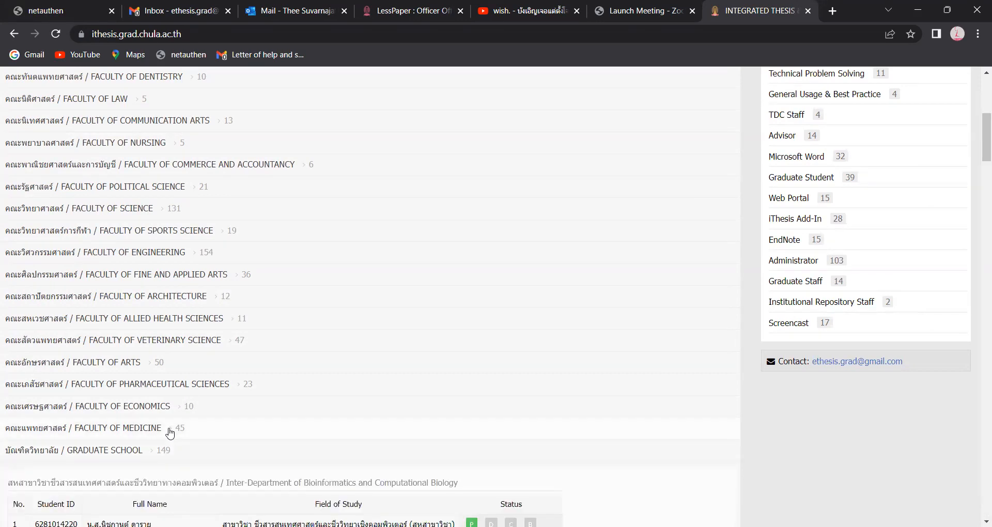
pyautogui.scroll(-3, 181, 408)
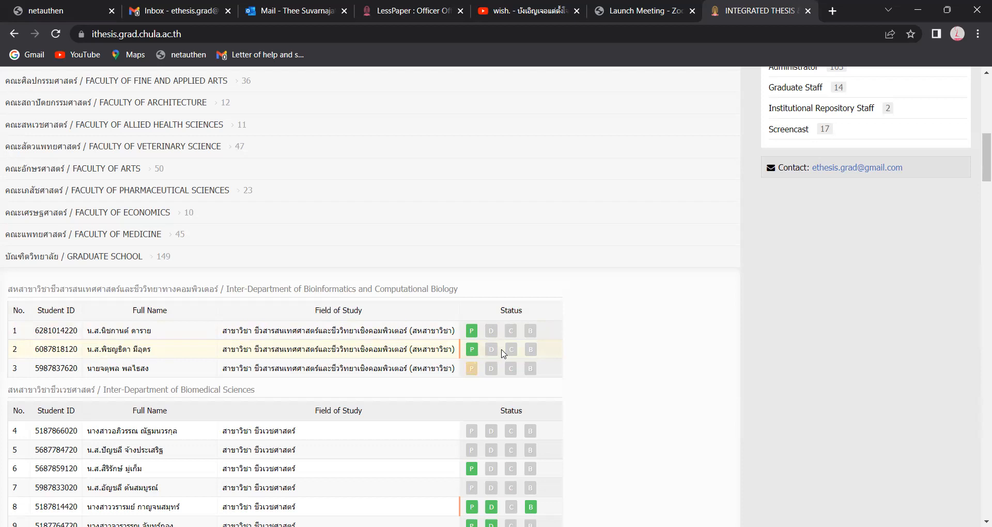
pyautogui.scroll(-13, 504, 353)
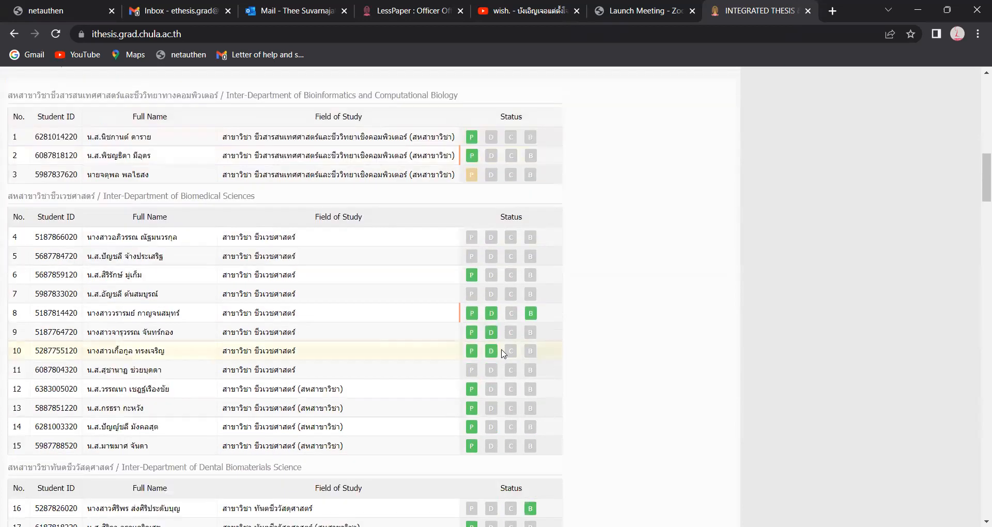
pyautogui.scroll(-9, 492, 345)
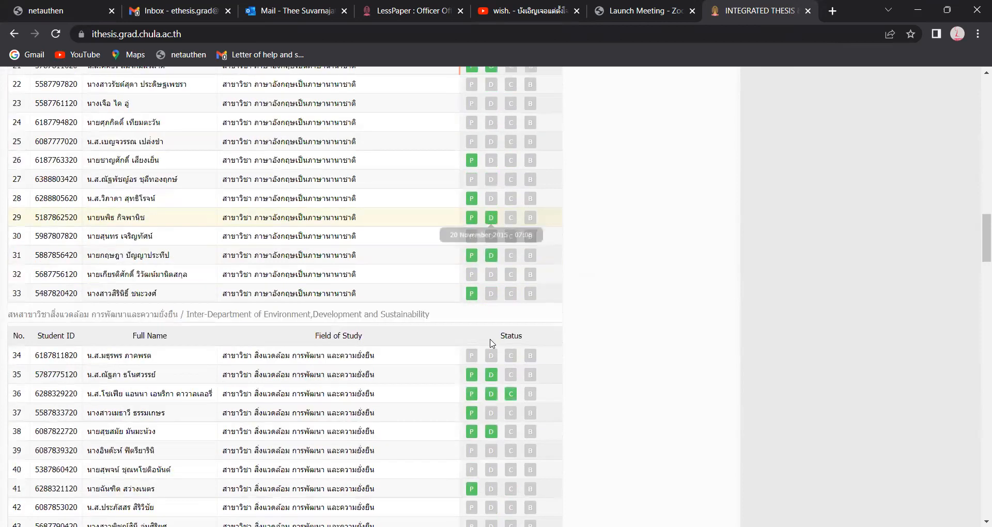
pyautogui.scroll(-12, 492, 345)
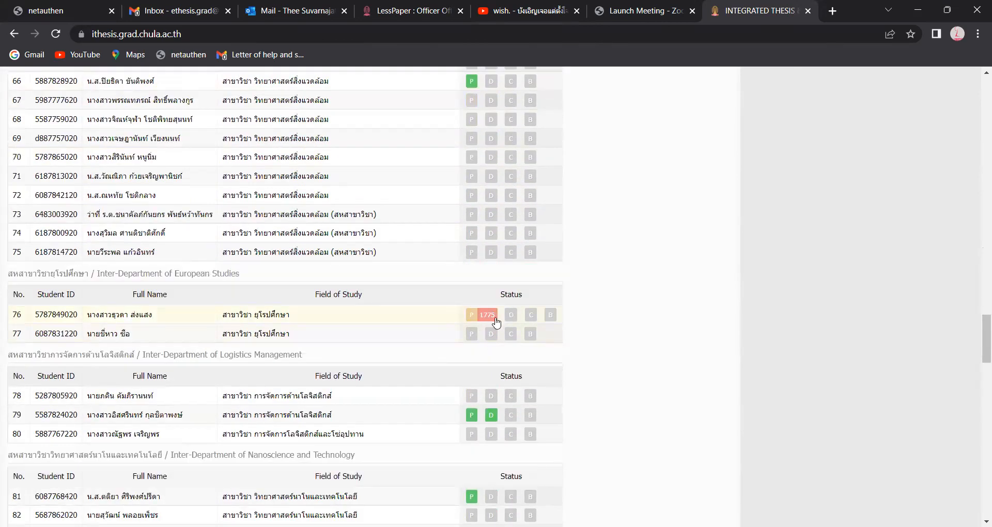
pyautogui.moveTo(470, 324)
pyautogui.moveTo(474, 322)
pyautogui.scroll(15, 615, 289)
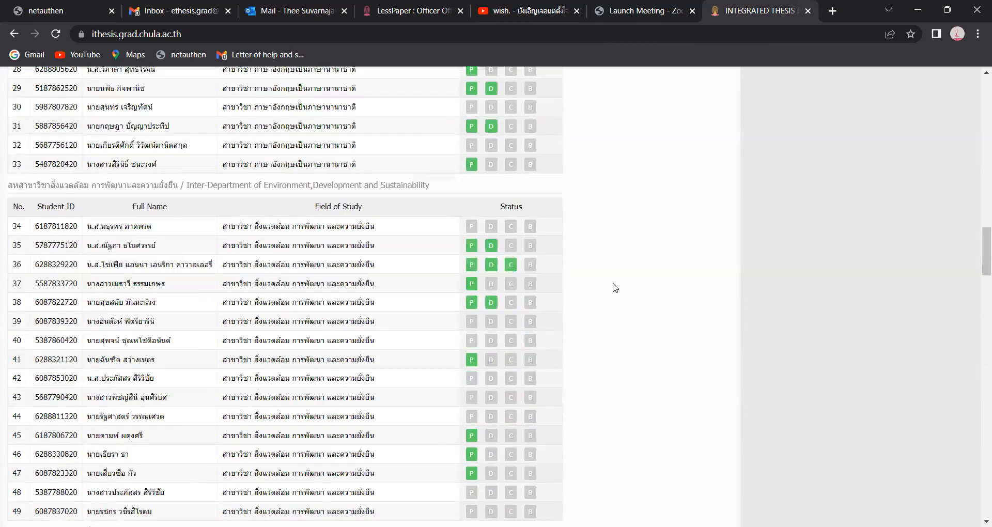
pyautogui.scroll(20, 615, 288)
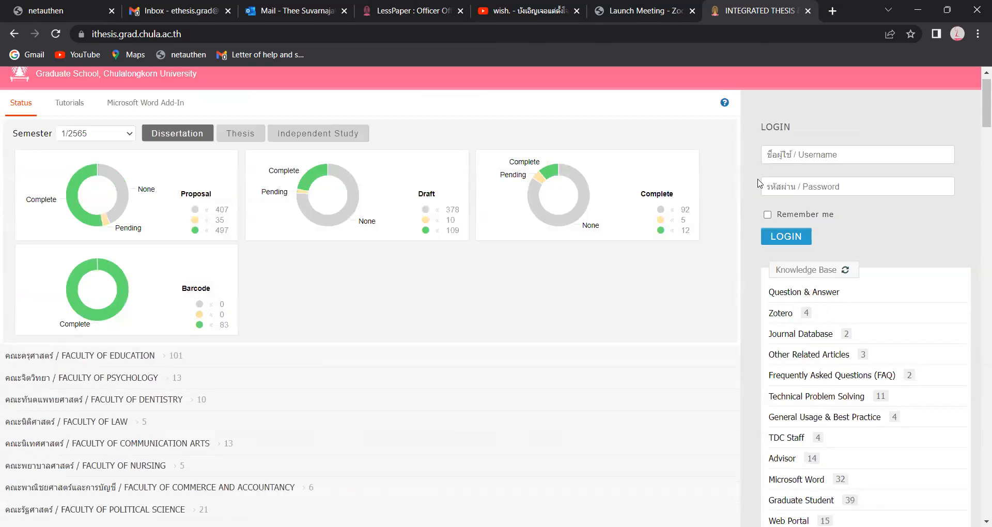
pyautogui.click(803, 154)
pyautogui.click(810, 129)
pyautogui.click(798, 155)
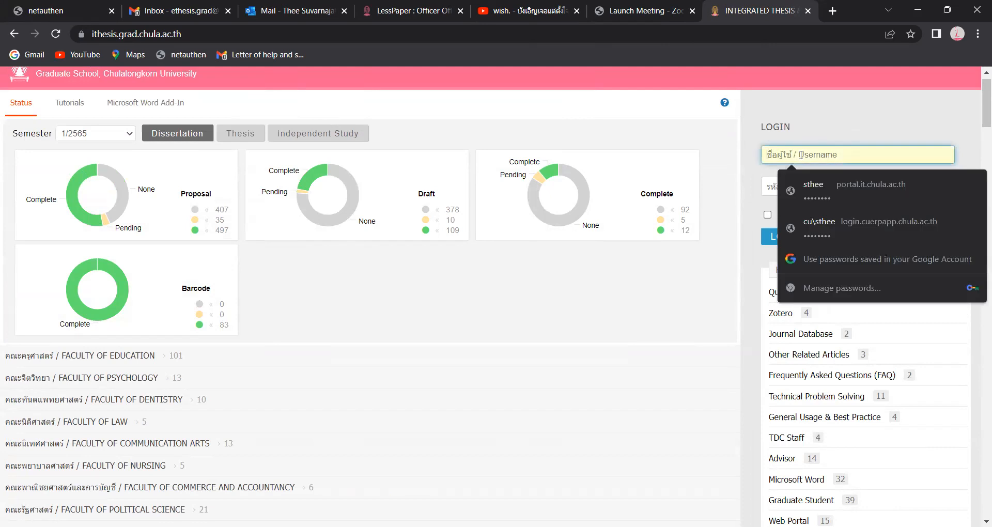
pyautogui.click(754, 172)
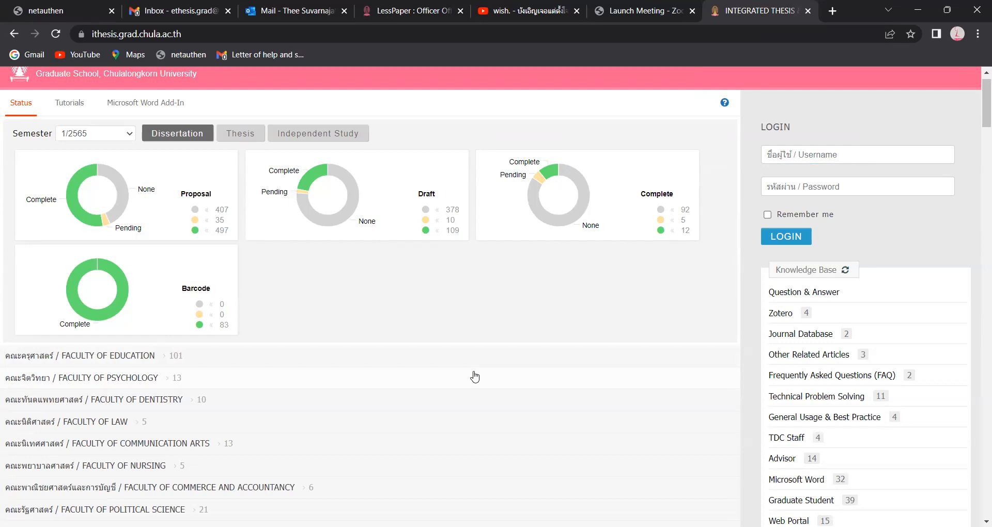
# - Enter the student ID as the username and the account password in the login form
pyautogui.click(788, 162)
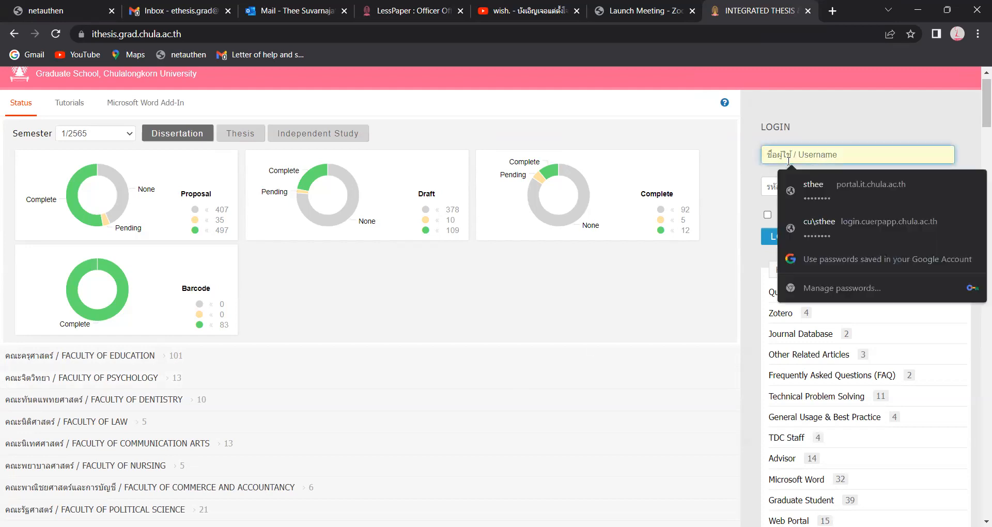
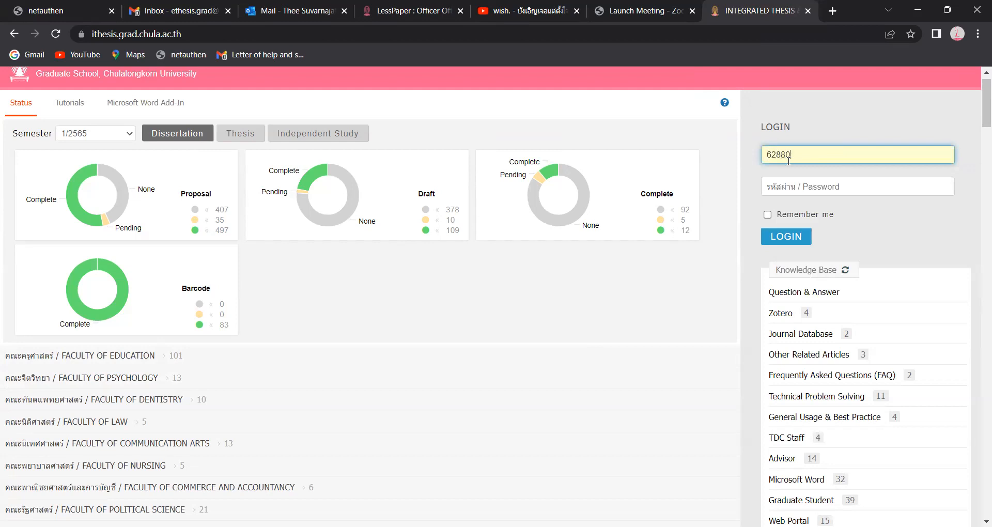
pyautogui.click(824, 192)
pyautogui.write('••••••••')
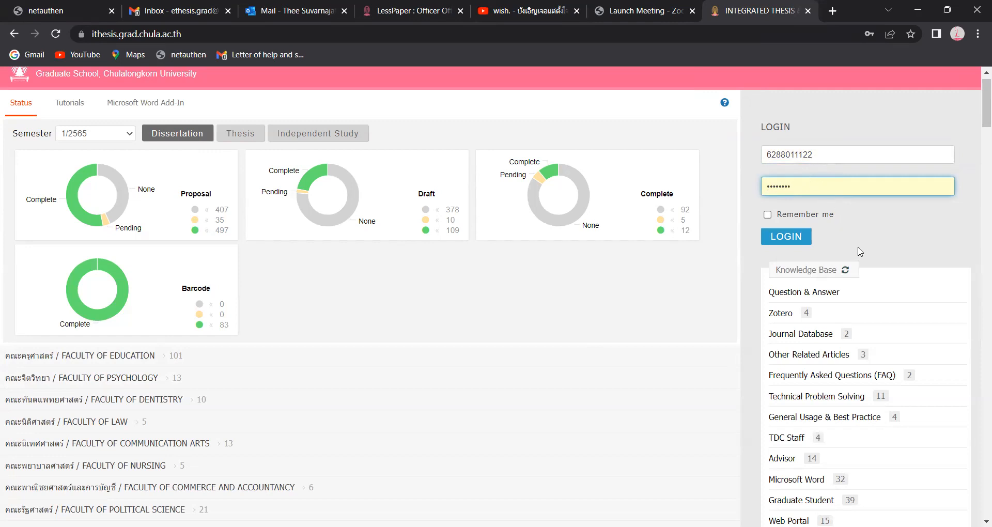
# - Sign in, review Basic Information, and bring up the profile's Contact Information tab
pyautogui.click(800, 239)
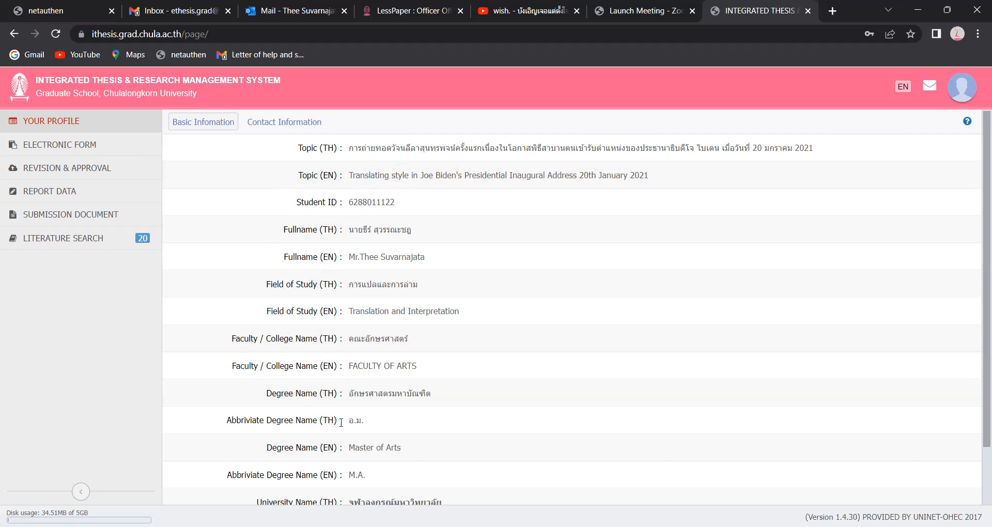
pyautogui.scroll(-1, 356, 443)
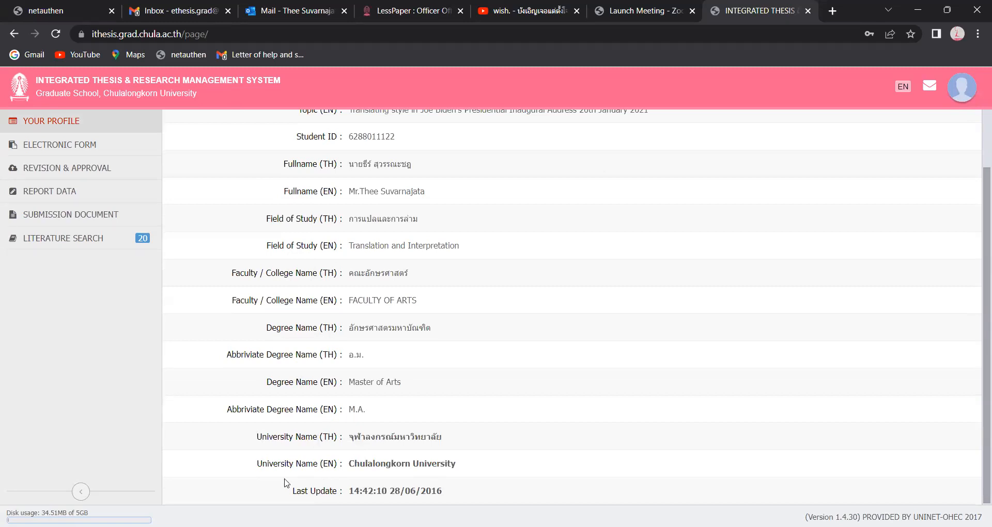
pyautogui.scroll(1, 429, 354)
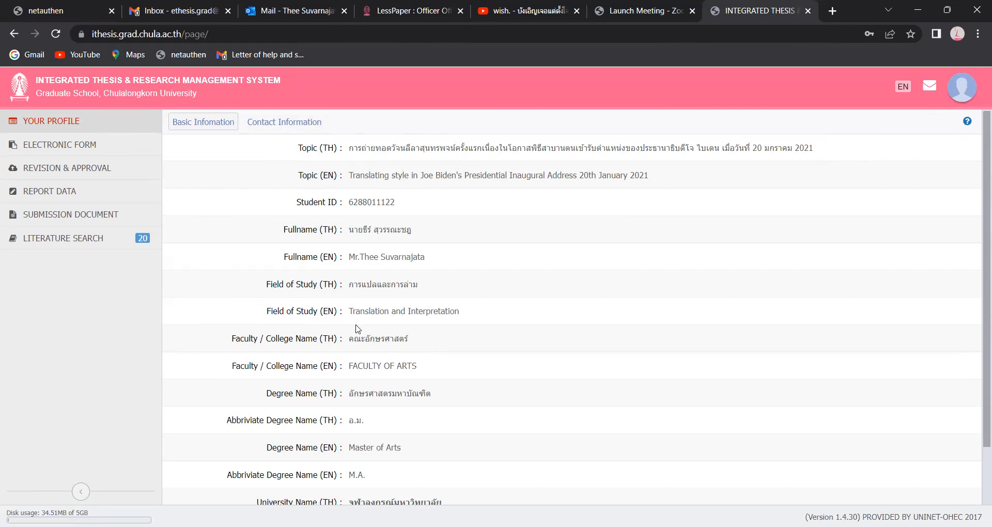
pyautogui.click(294, 130)
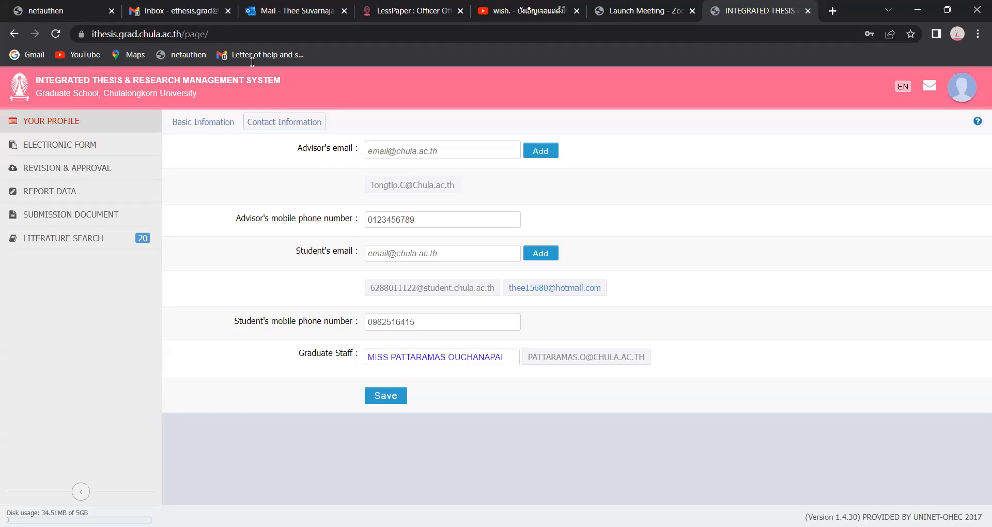
pyautogui.click(253, 62)
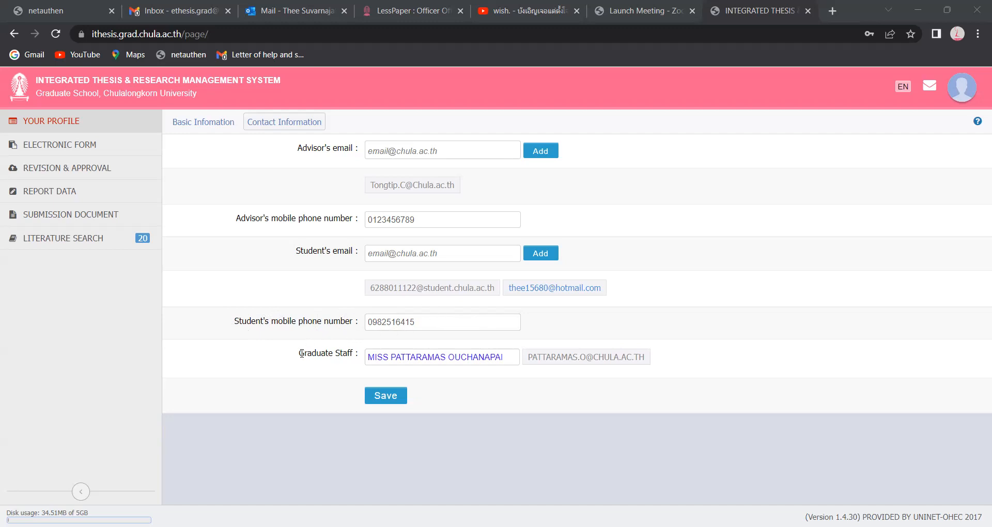
pyautogui.moveTo(300, 355); pyautogui.dragTo(433, 357)
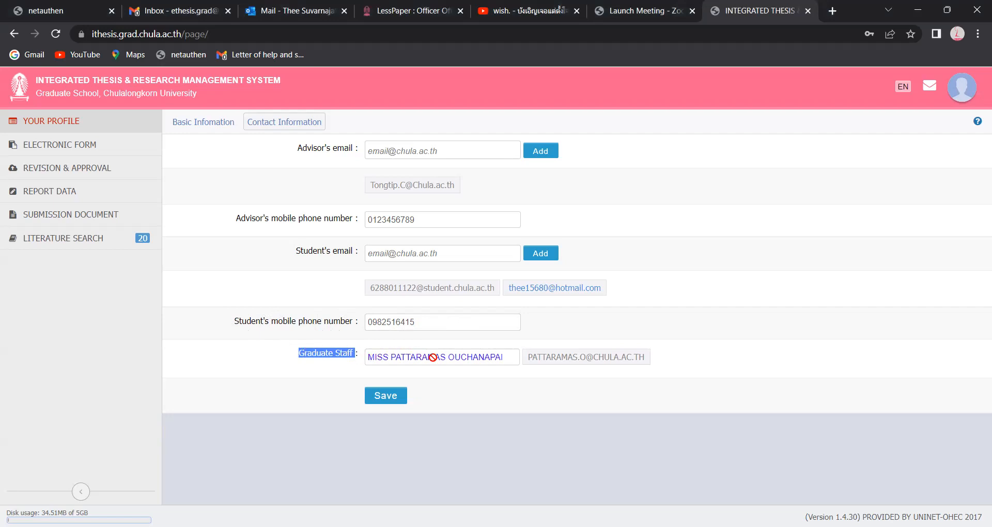
# - Show the electronic form's Topic page with the Joe Biden Inaugural Address thesis title
pyautogui.click(338, 372)
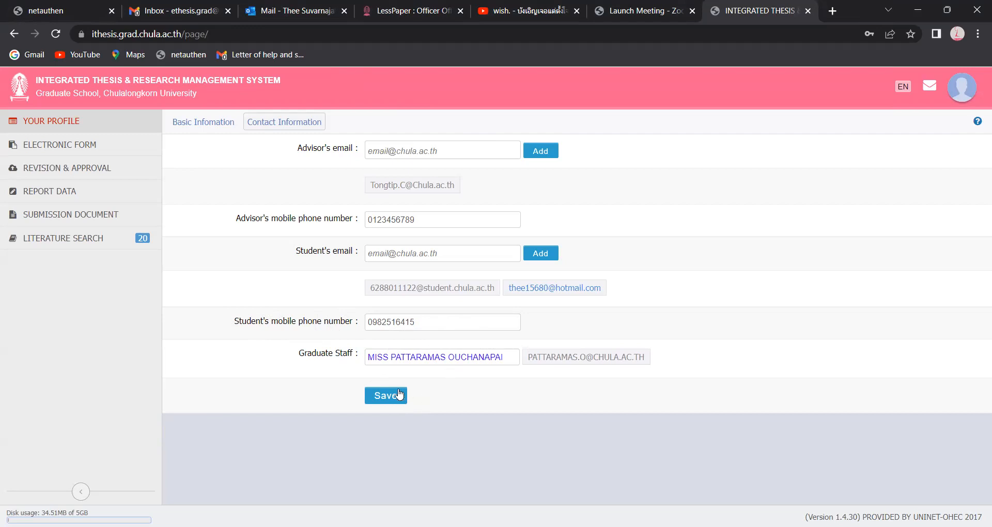
pyautogui.click(106, 154)
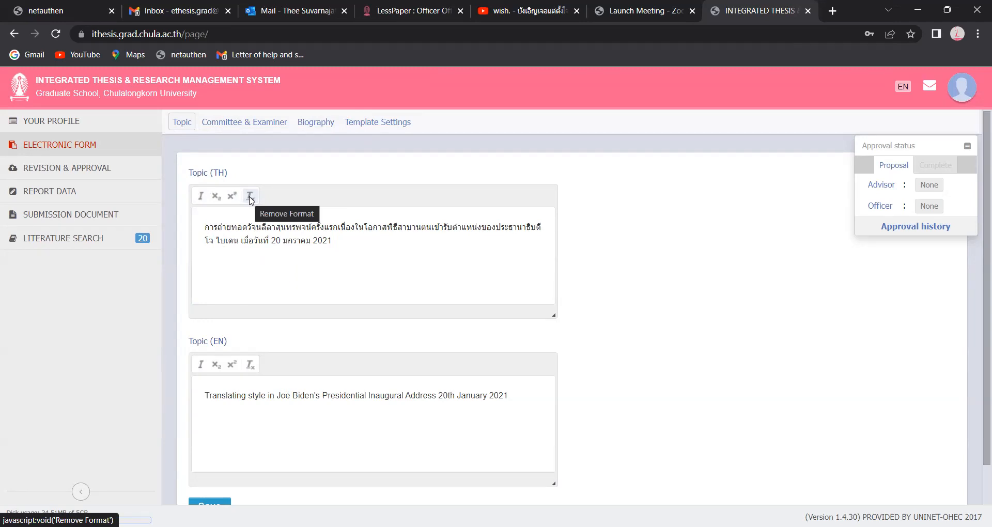
# - Show the Committee & Examiner list with the Dean, Advisor, Co-Advisor and Committee entries
pyautogui.click(276, 127)
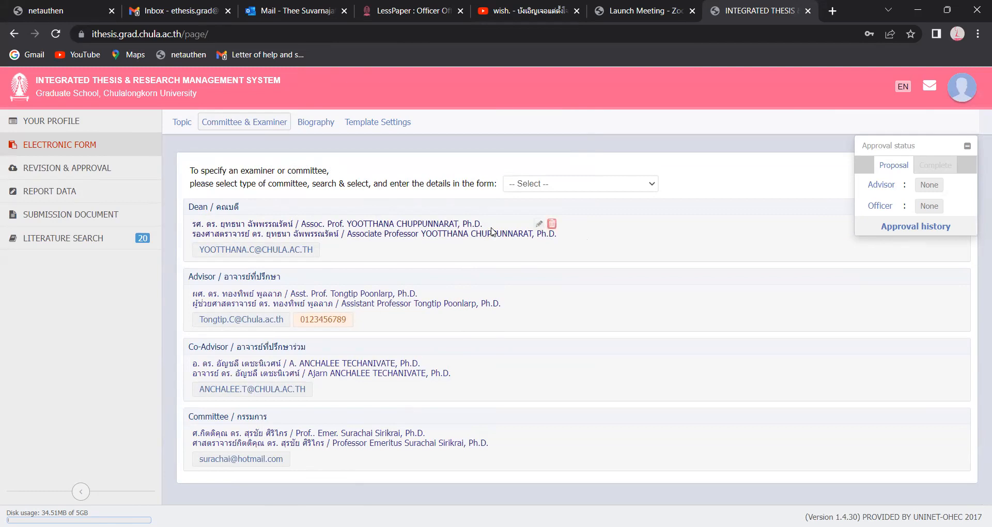
# - Delete and confirm the Dean, Co-Advisor and Committee rows, leaving only the Advisor
pyautogui.click(552, 225)
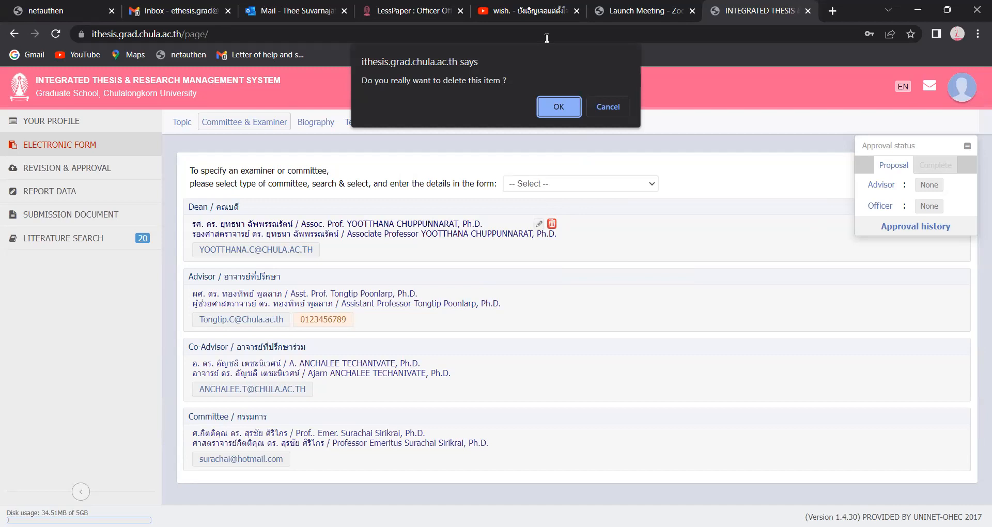
pyautogui.click(404, 103)
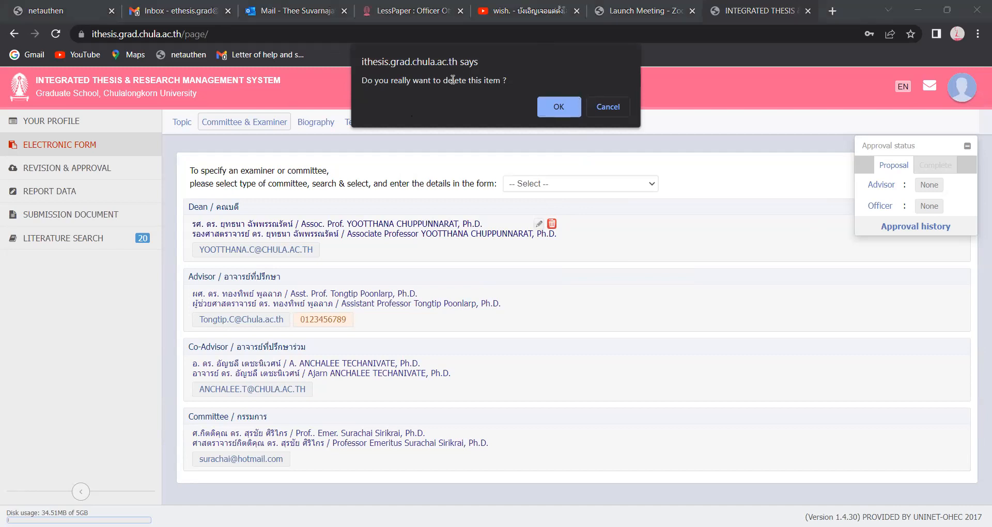
pyautogui.click(549, 106)
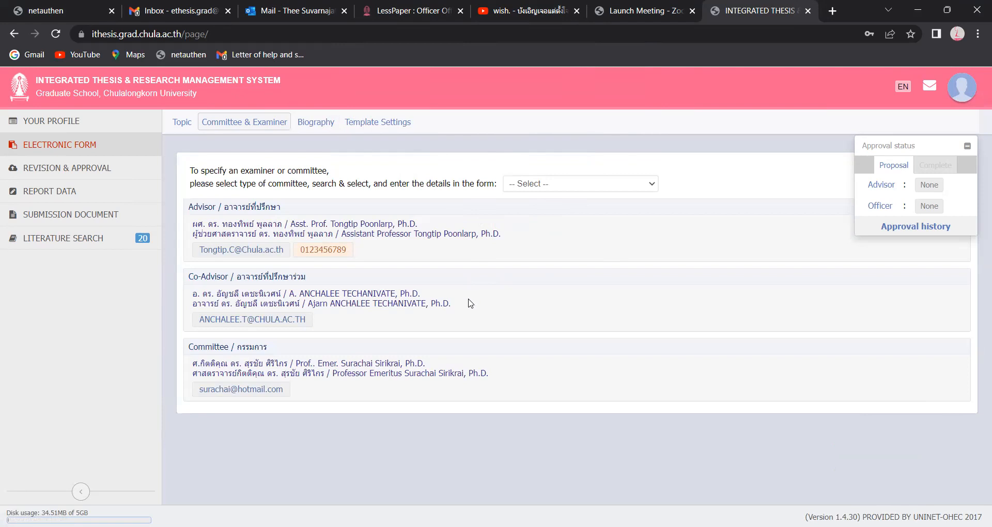
pyautogui.click(446, 294)
pyautogui.click(549, 108)
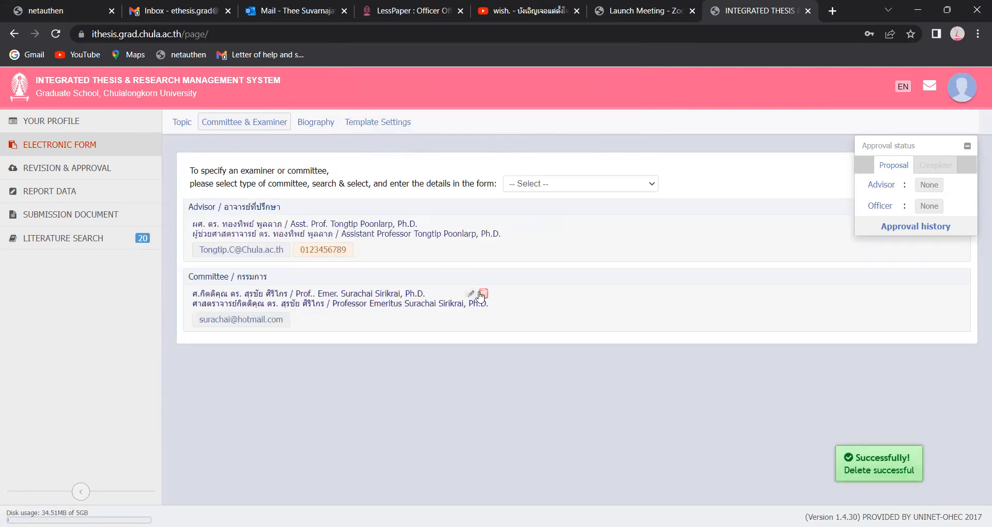
pyautogui.click(483, 294)
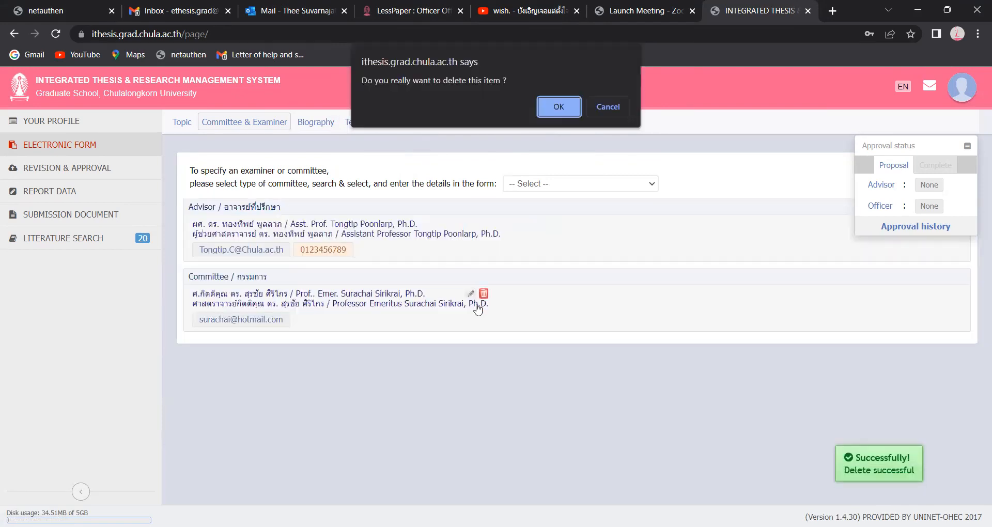
pyautogui.click(550, 108)
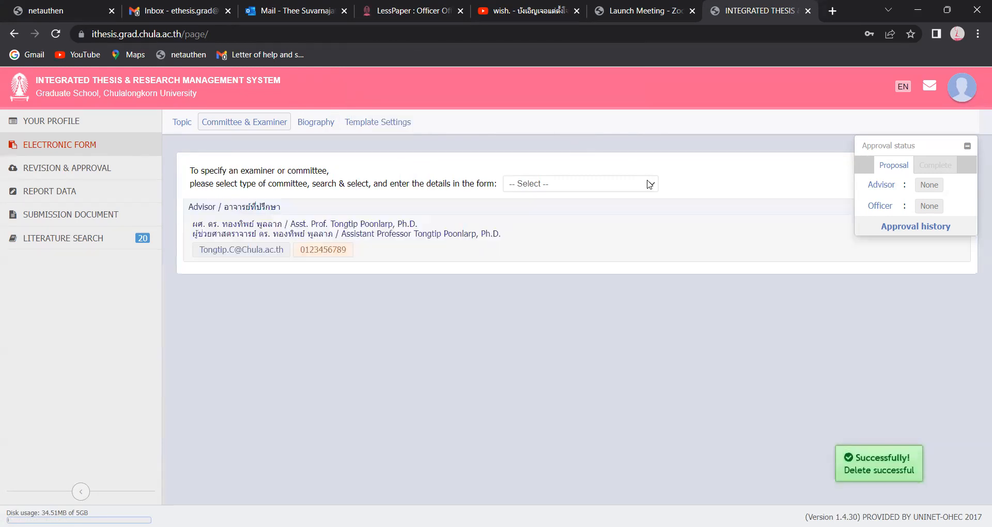
pyautogui.click(650, 184)
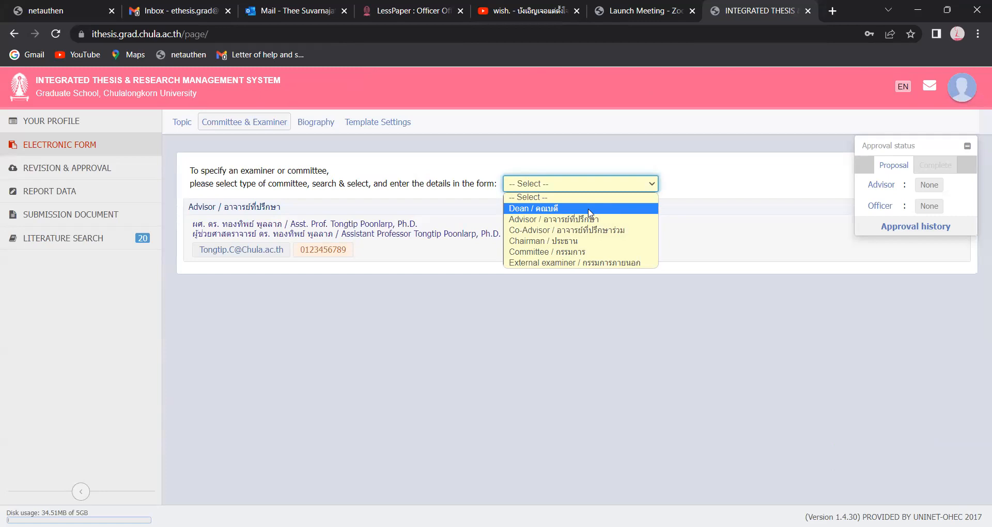
# - Add a Dean member and choose the dean from the surname search to auto-fill names and e-mail
pyautogui.click(580, 209)
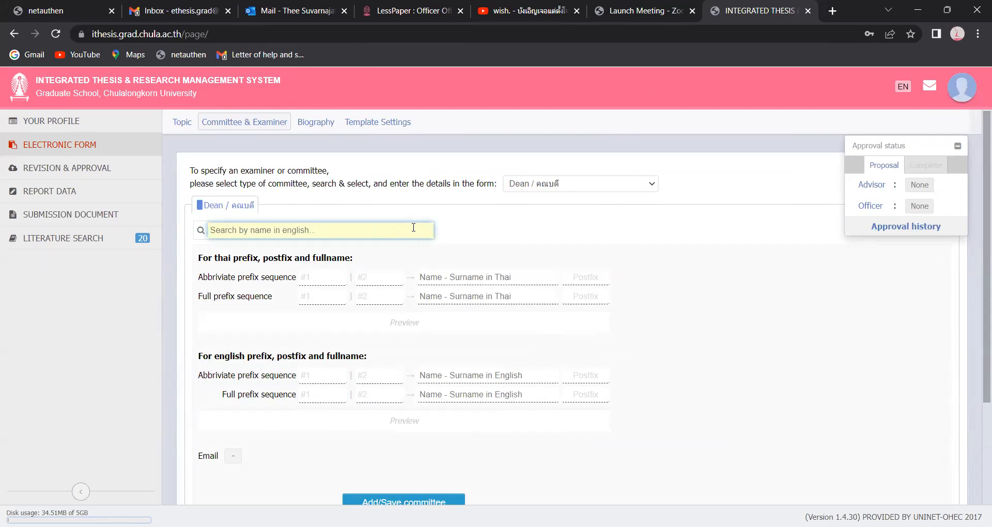
pyautogui.write('Youtt')
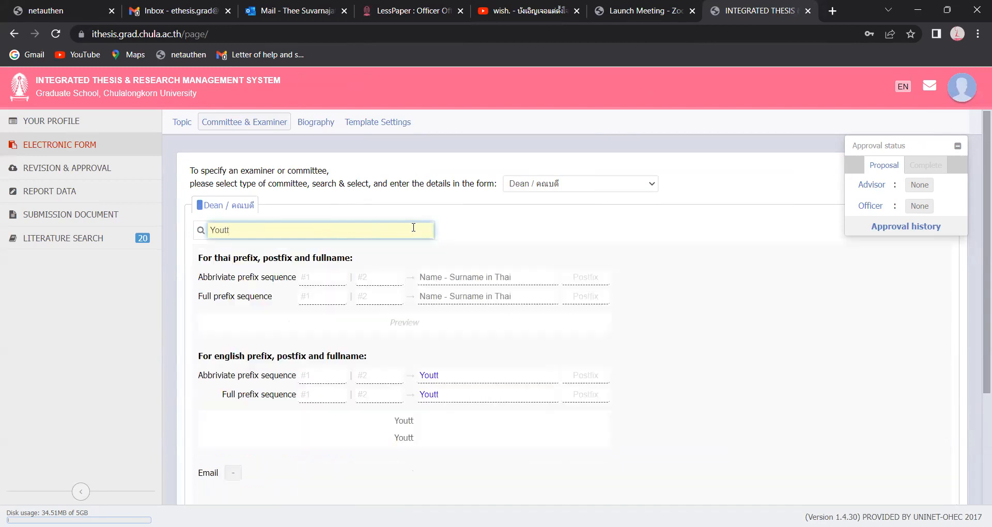
pyautogui.press('BackSpace')
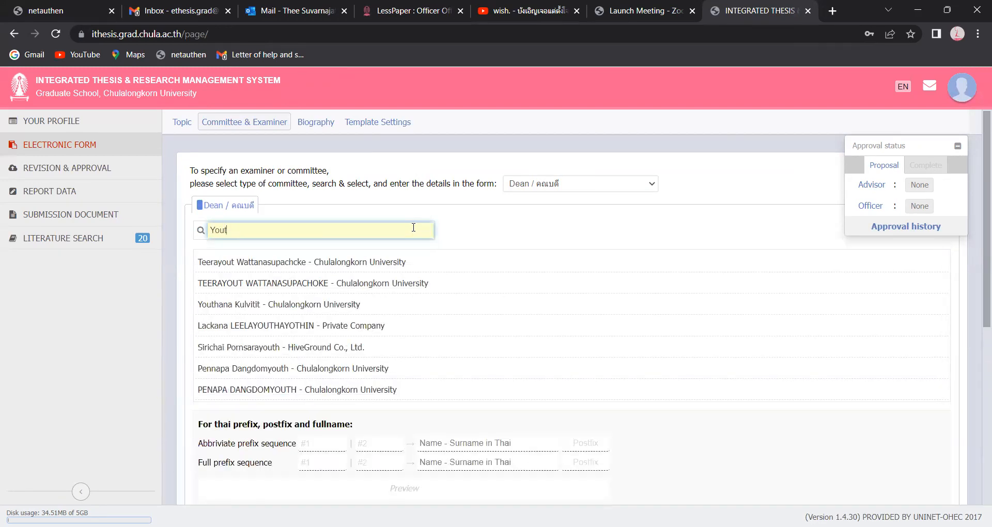
pyautogui.write('t')
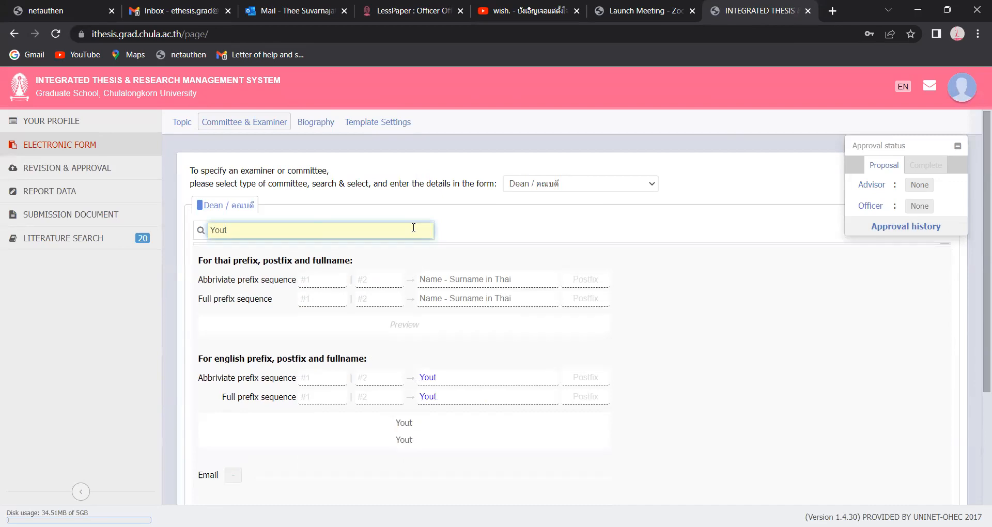
pyautogui.write('hana')
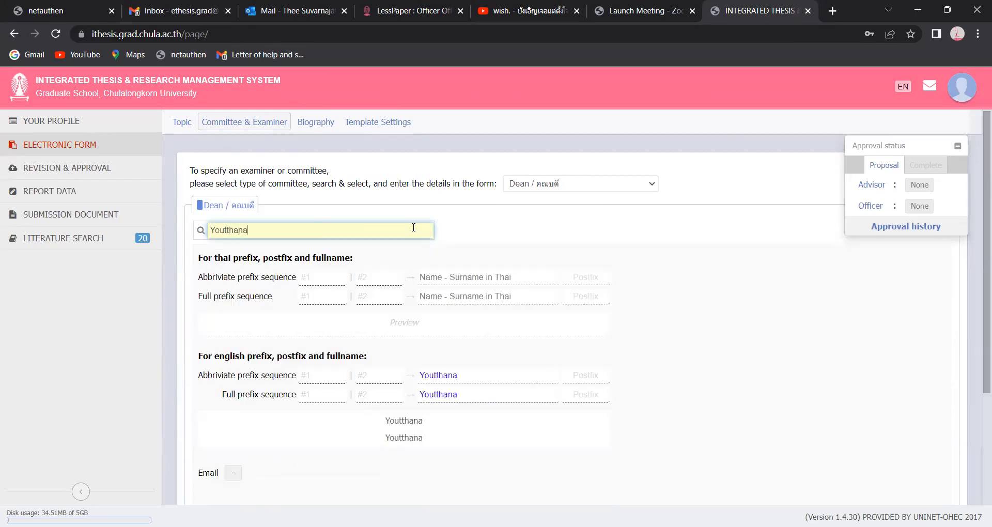
pyautogui.hotkey('ctrl', 'a')
pyautogui.press('BackSpace')
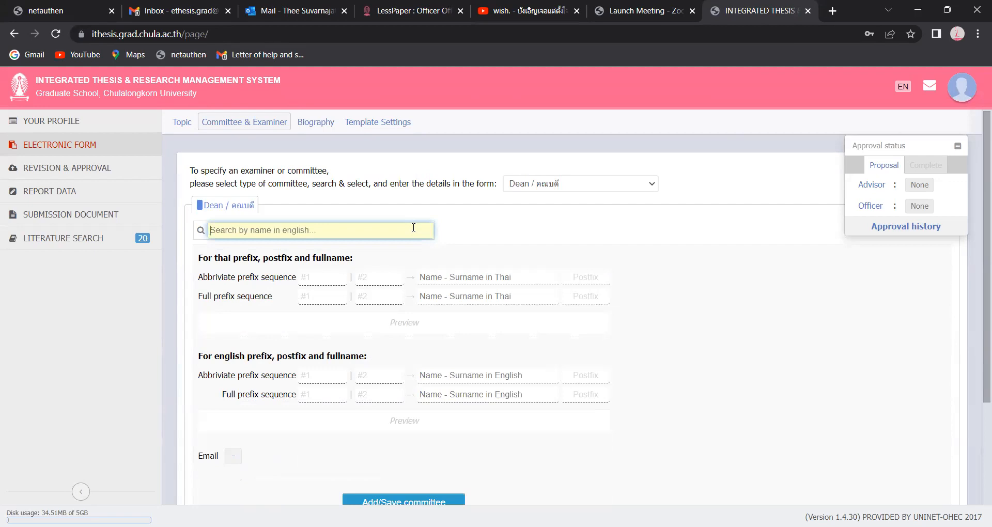
pyautogui.write('Chupp')
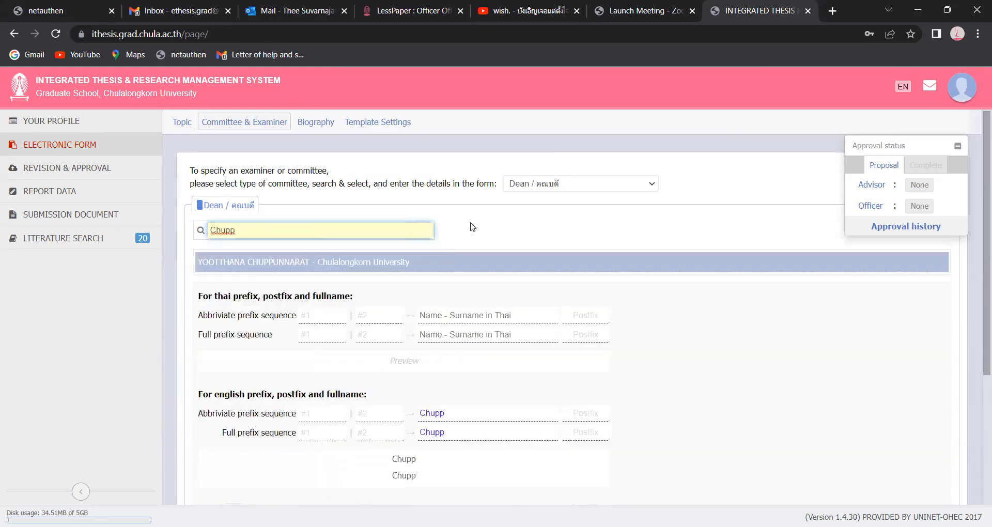
pyautogui.click(387, 263)
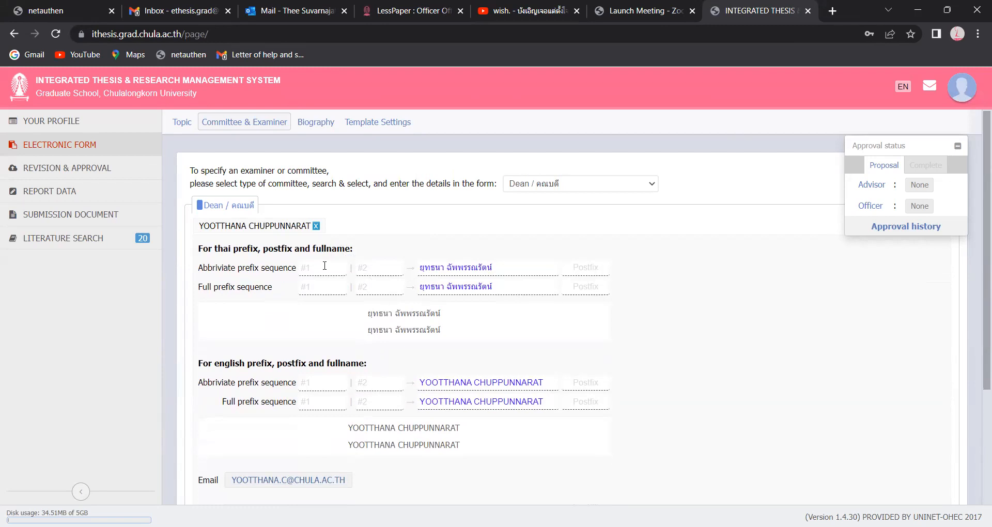
# - Set the Dean's Thai prefixes to ศ. and ดร., giving ศาสตราจารย์ ดร. in full
pyautogui.click(325, 267)
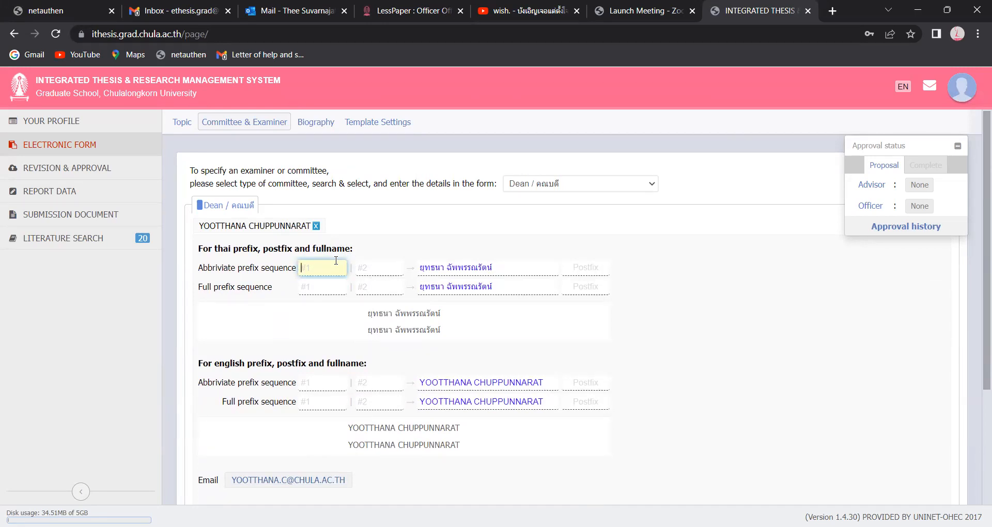
pyautogui.write('ศ')
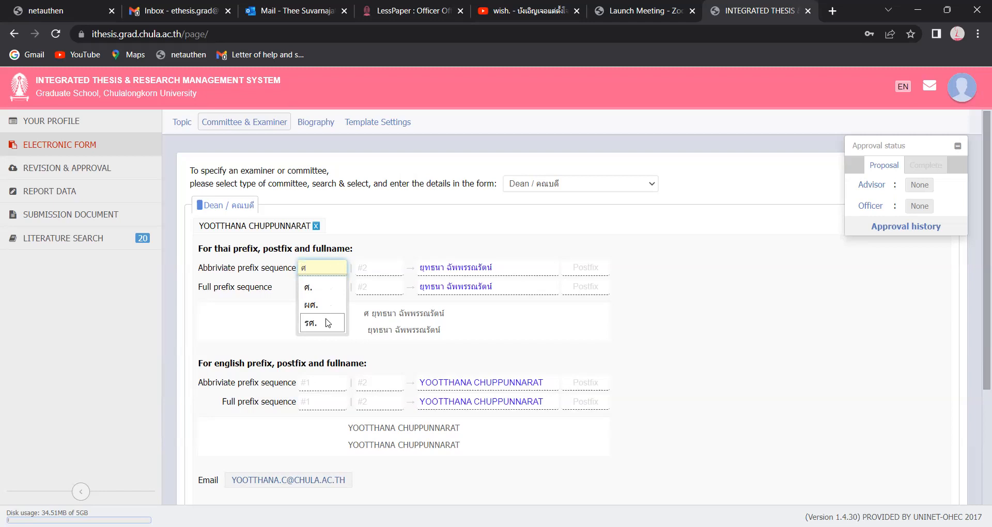
pyautogui.click(326, 292)
pyautogui.click(383, 271)
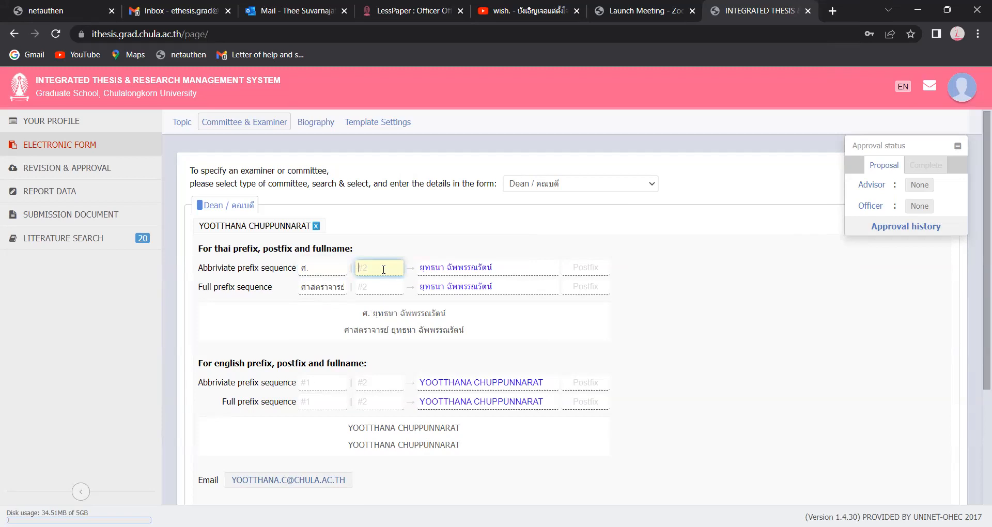
pyautogui.write('ดร')
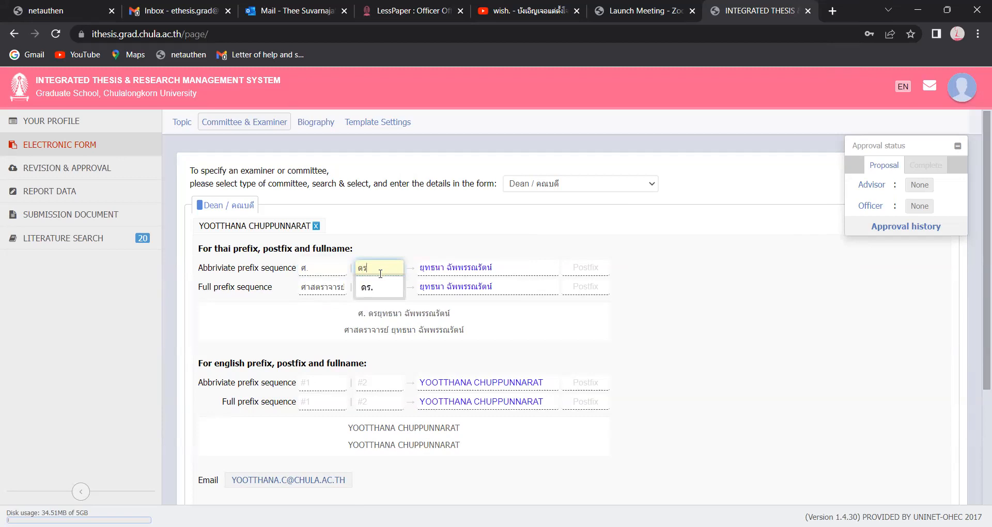
pyautogui.click(374, 292)
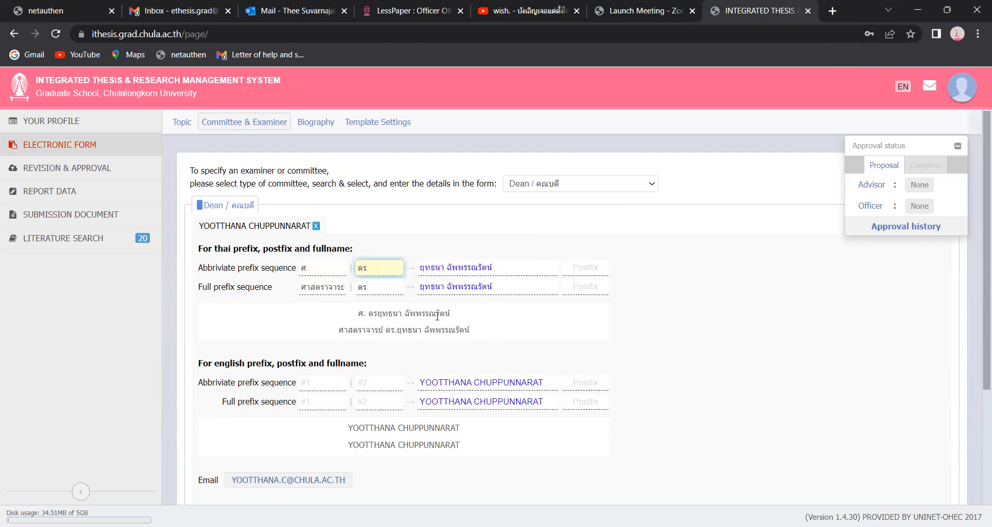
pyautogui.click(585, 267)
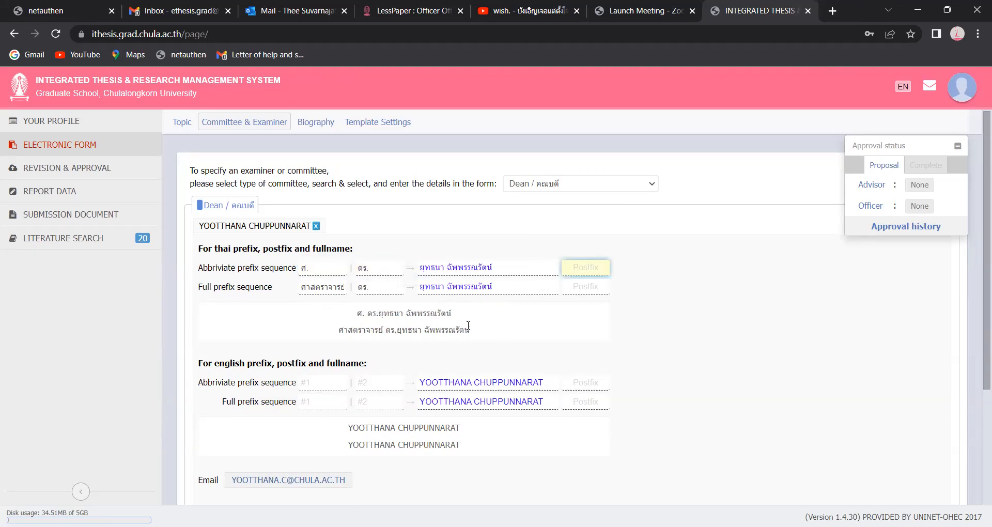
pyautogui.click(328, 384)
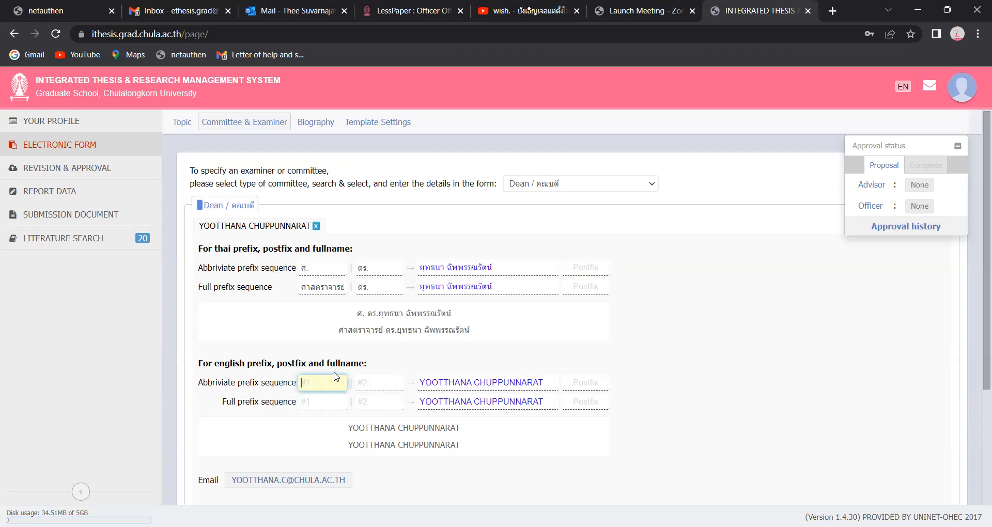
# - Set the Dean's English prefix to Prof. and the English postfix to Ph.D
pyautogui.write('Pro')
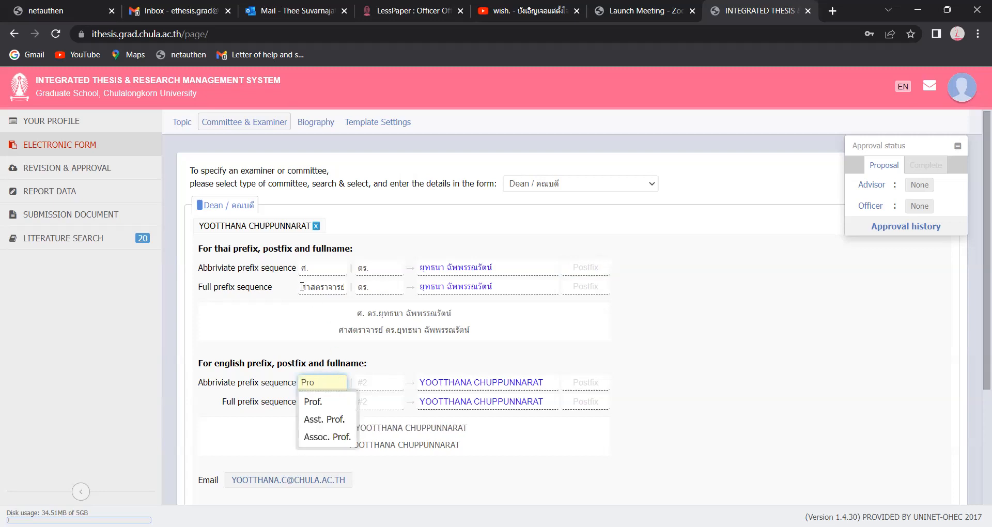
pyautogui.press('Down')
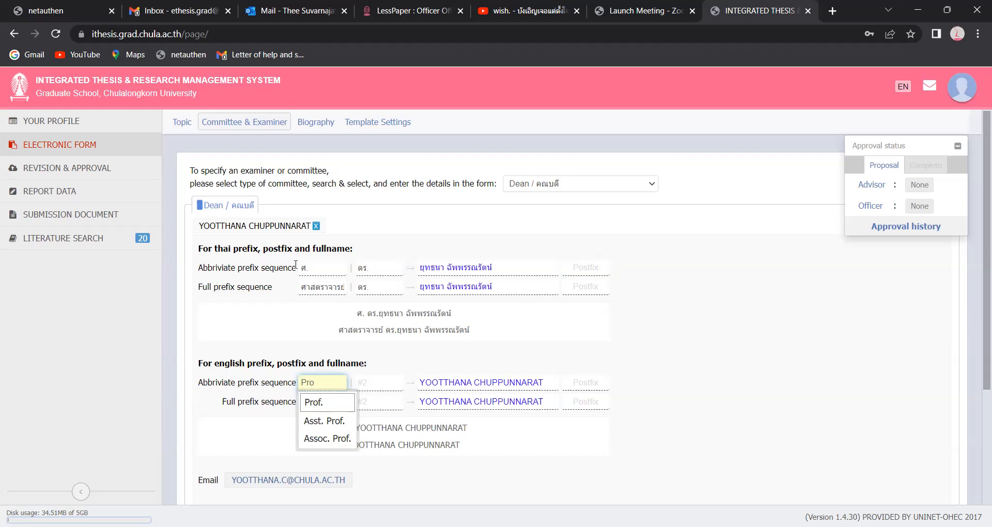
pyautogui.click(328, 404)
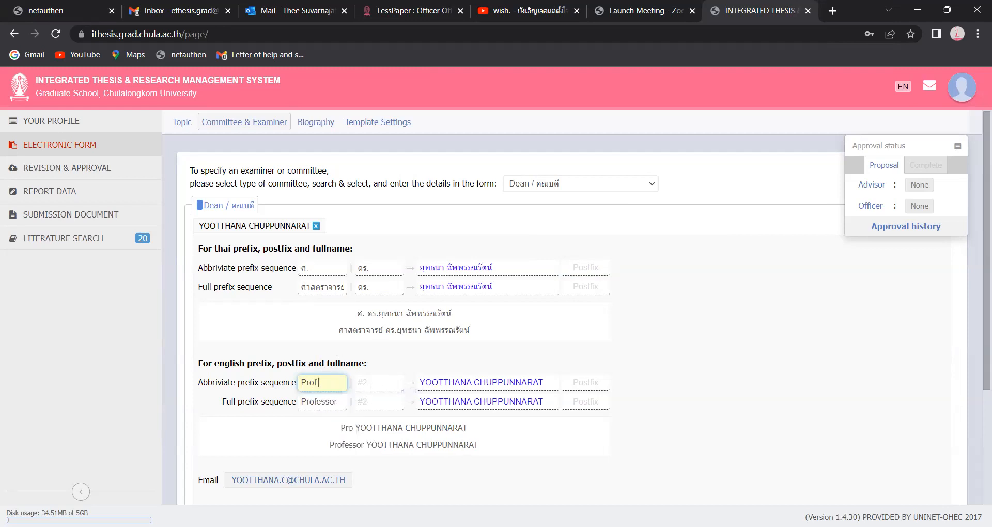
pyautogui.click(581, 382)
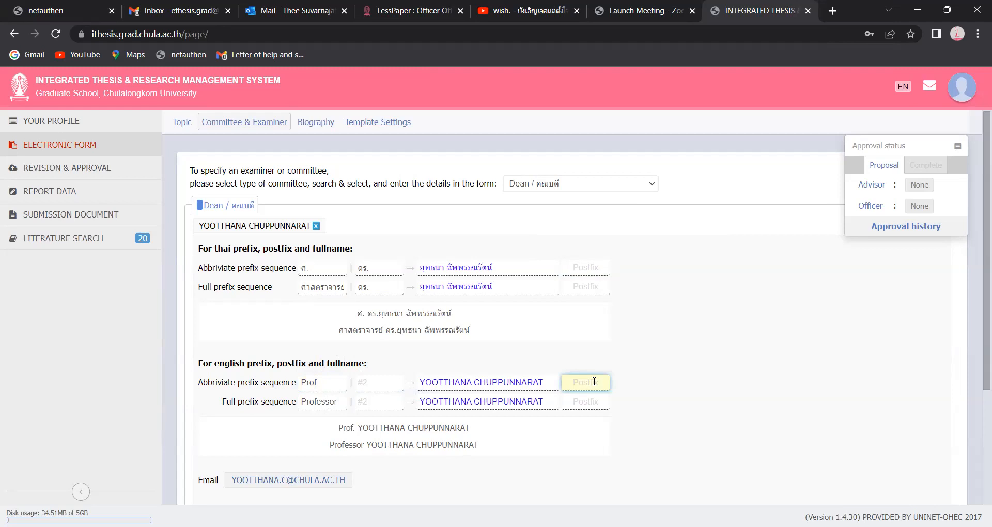
pyautogui.write('Ph.')
pyautogui.click(578, 402)
pyautogui.scroll(-1, 490, 361)
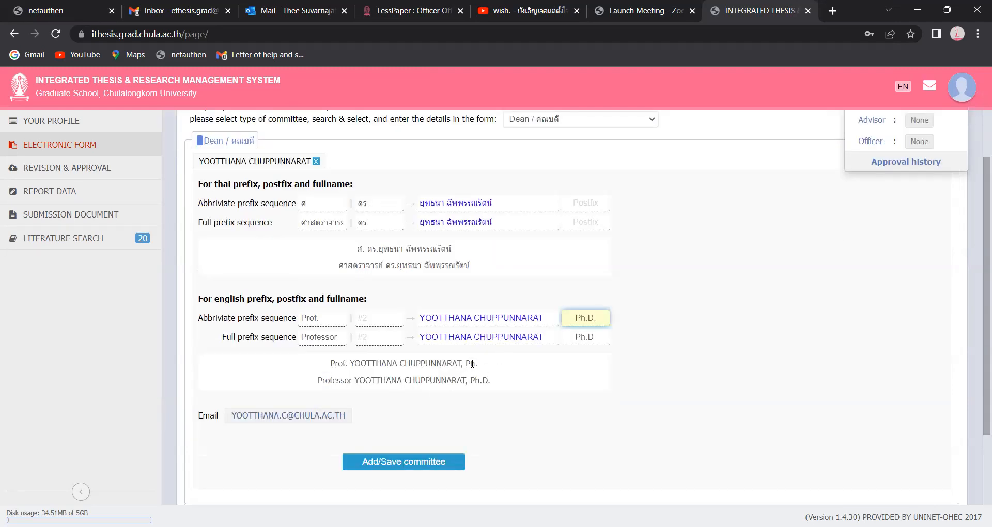
pyautogui.scroll(1, 472, 421)
pyautogui.scroll(-1, 449, 455)
# - Save the Dean entry so it is listed above the Advisor in the committee
pyautogui.click(432, 463)
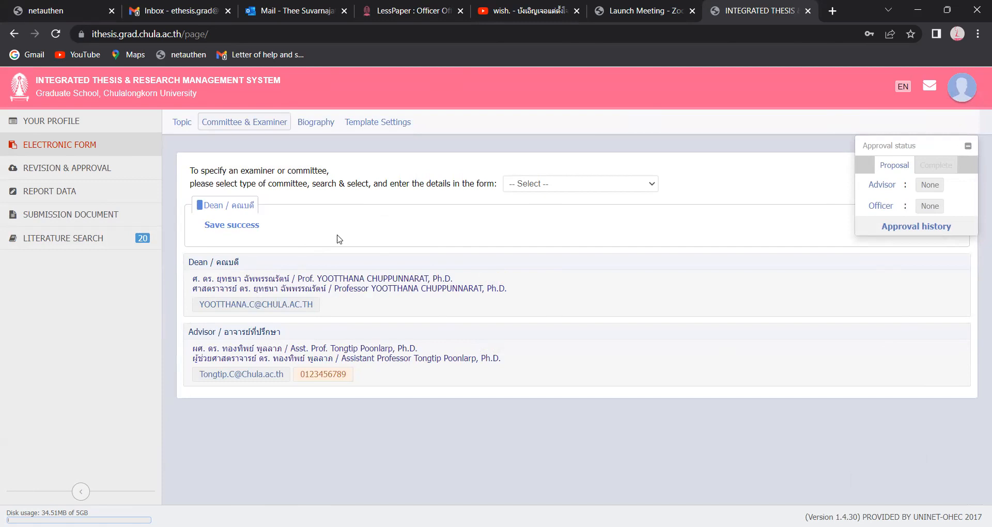
# - Add a Co-Advisor committee entry and select the matching faculty member from the name search
pyautogui.click(656, 186)
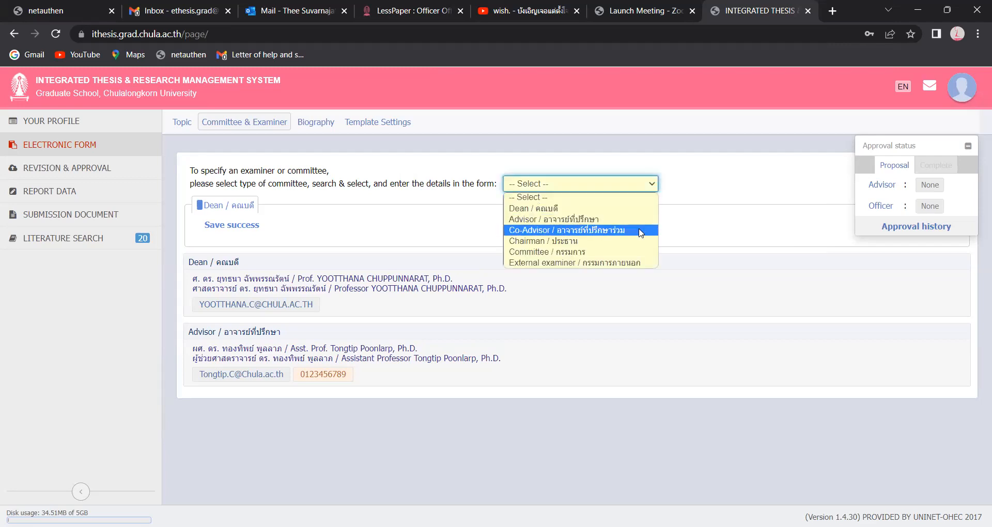
pyautogui.click(641, 231)
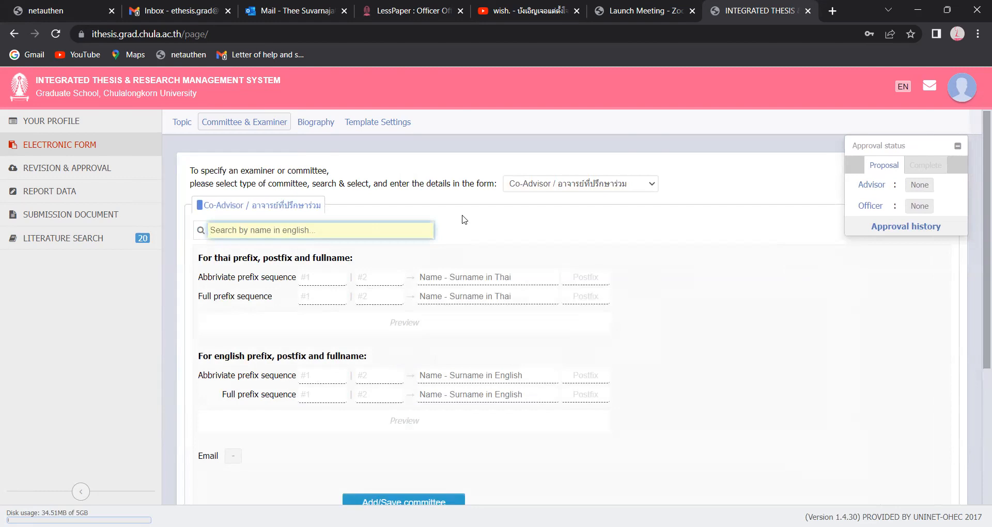
pyautogui.write('Sura')
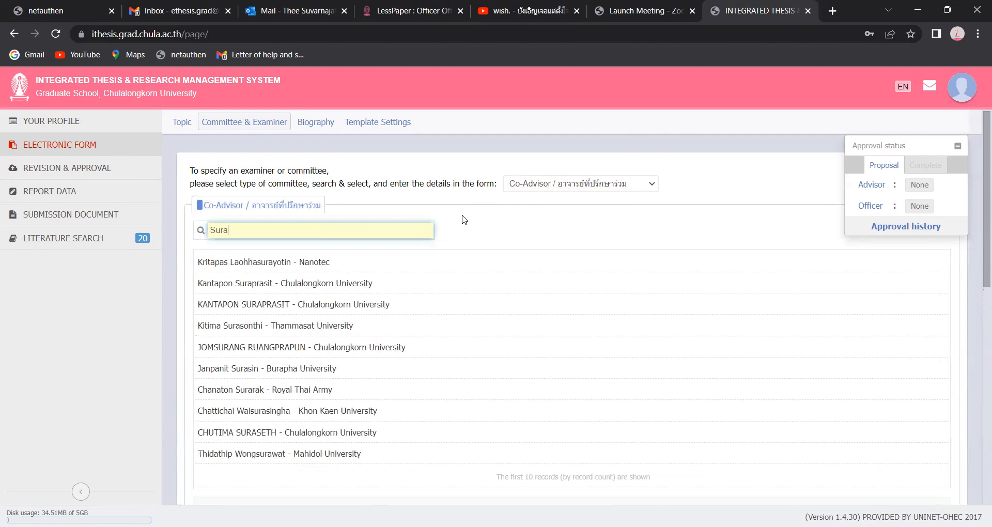
pyautogui.write('pon')
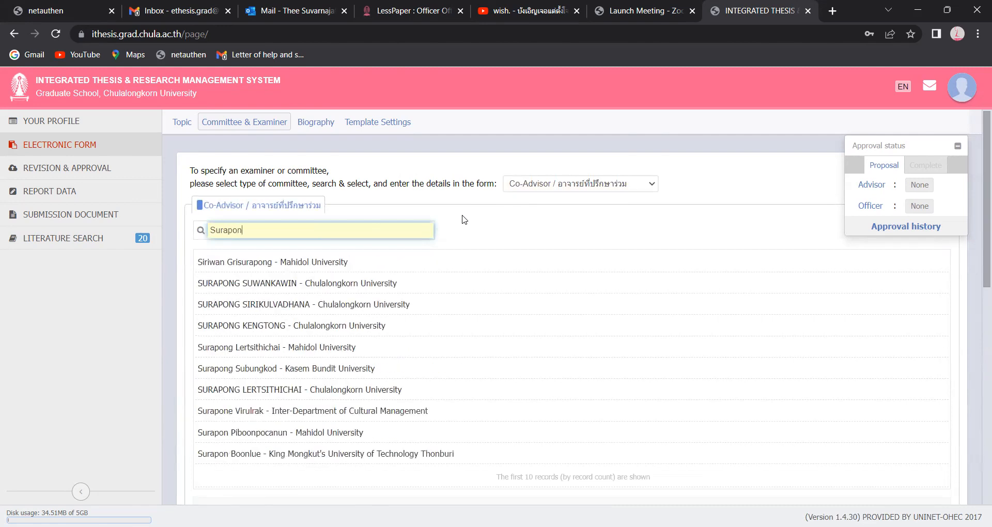
pyautogui.click(383, 289)
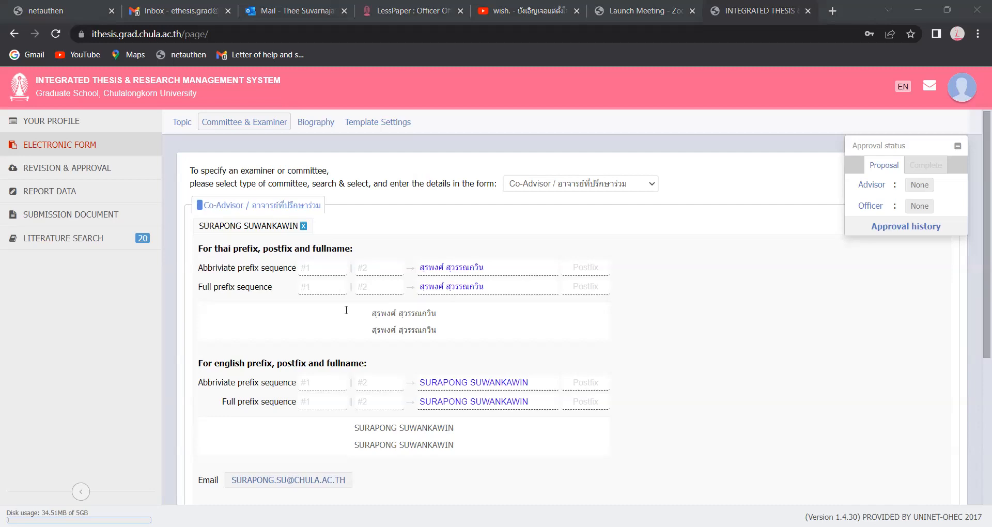
pyautogui.click(324, 268)
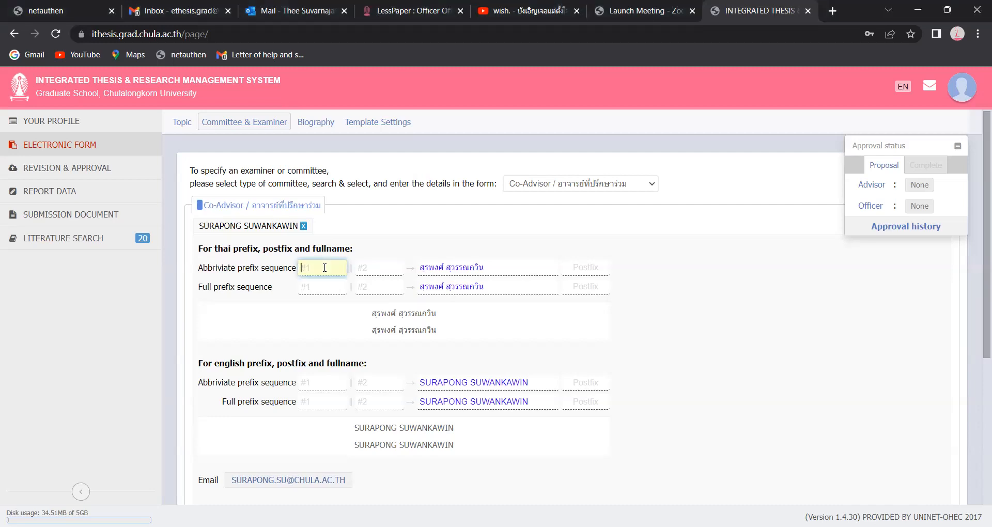
# - Set the Co-Advisor's Thai abbreviated prefixes to ศ. กิตติคุณ and นพ
pyautogui.write('ศ')
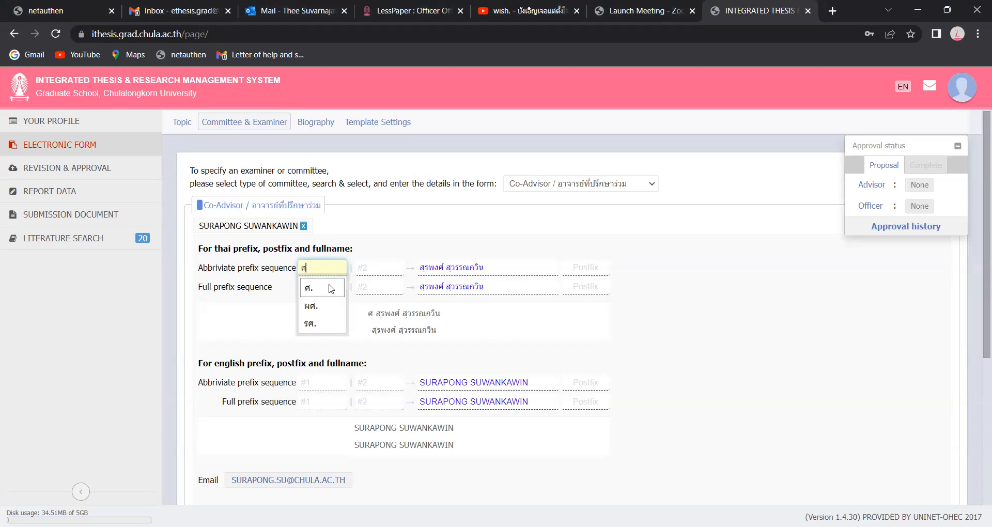
pyautogui.click(331, 289)
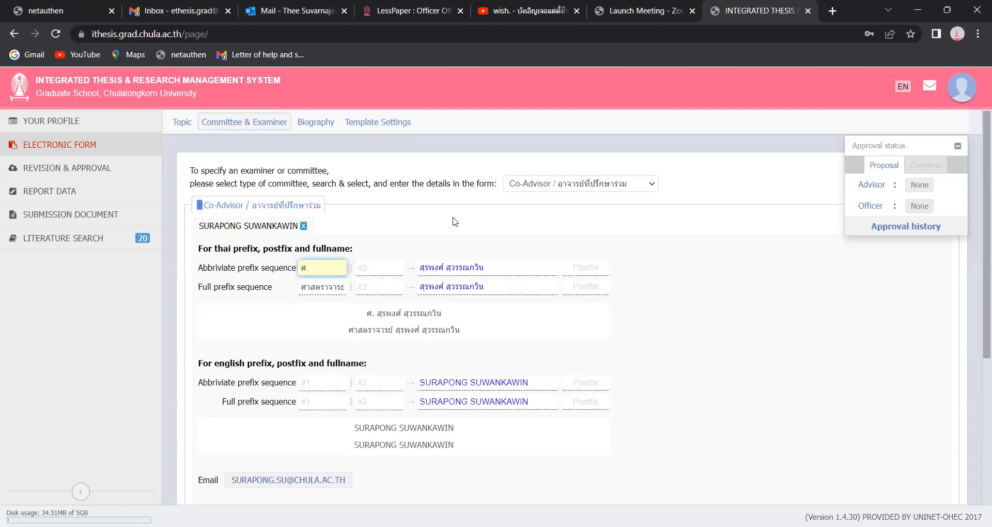
pyautogui.write('กต')
pyautogui.press('BackSpace')
pyautogui.press('BackSpace')
pyautogui.write('ิตติคุณ')
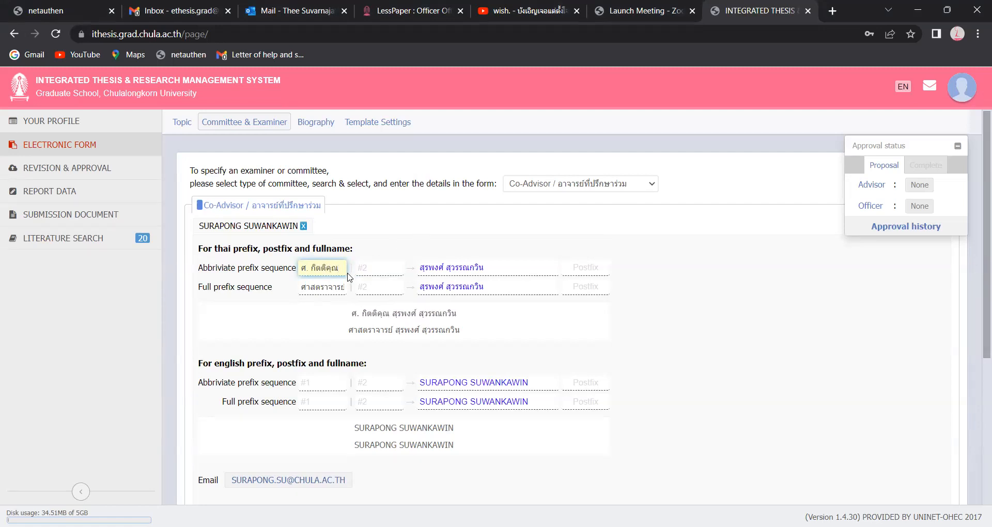
pyautogui.click(394, 270)
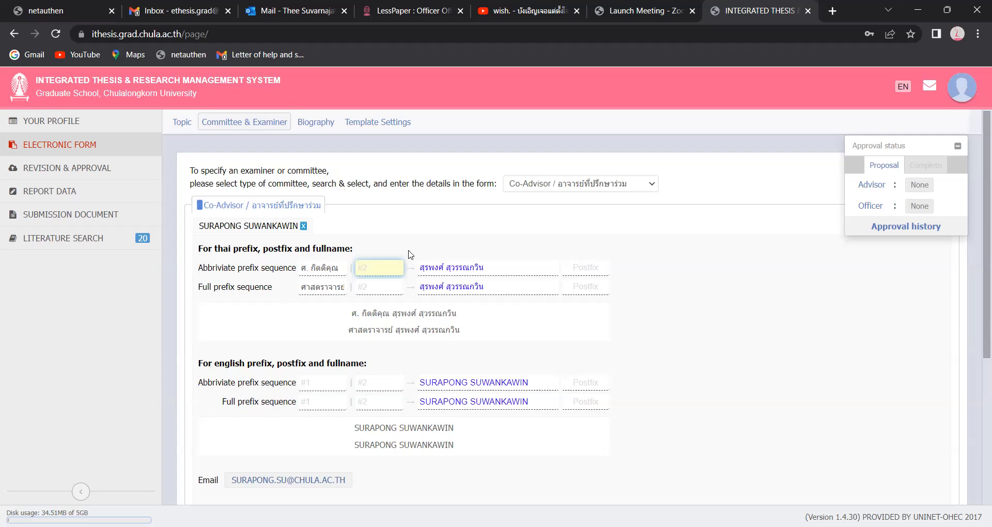
pyautogui.write('นพ')
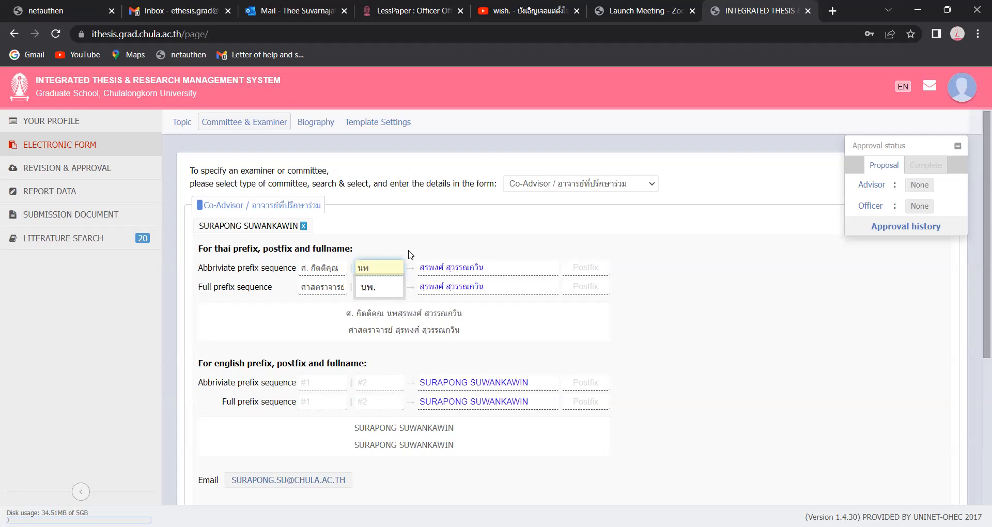
pyautogui.click(388, 283)
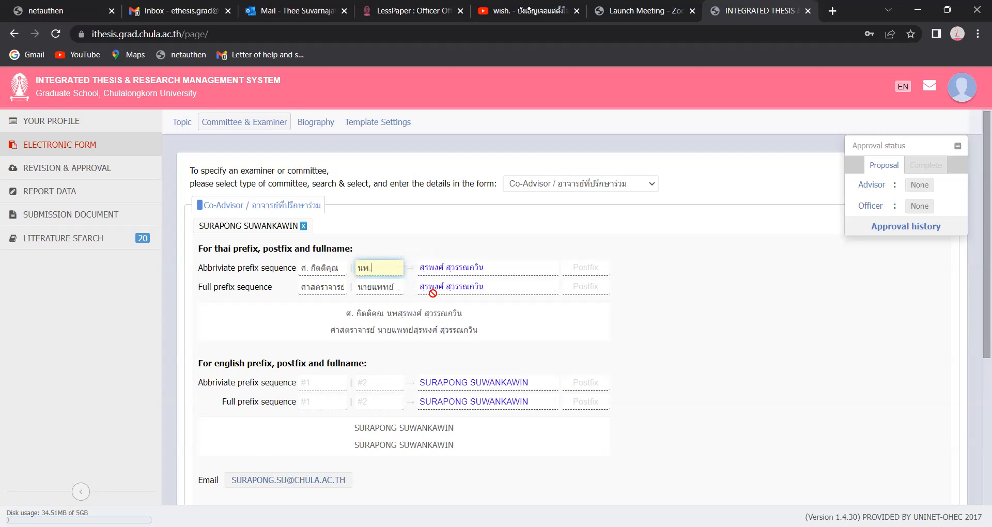
# - Set the Co-Advisor's English abbreviated prefix to Prof.Emer
pyautogui.click(320, 383)
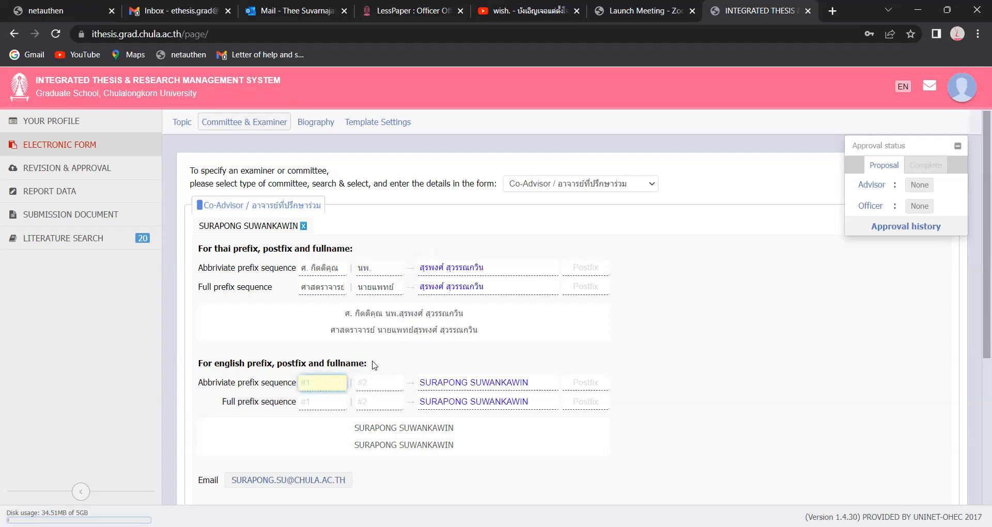
pyautogui.write('Prof')
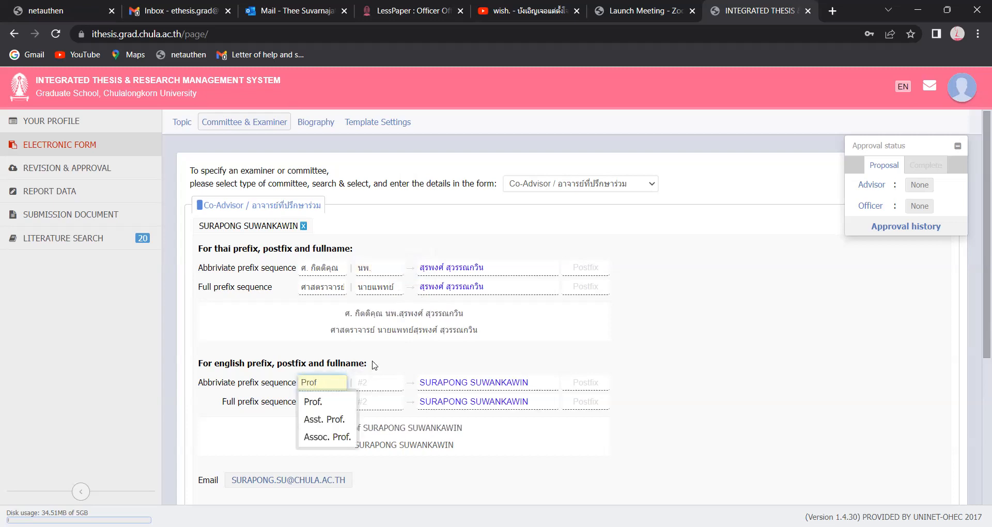
pyautogui.press('Down')
pyautogui.press('Return')
pyautogui.write('Emer.')
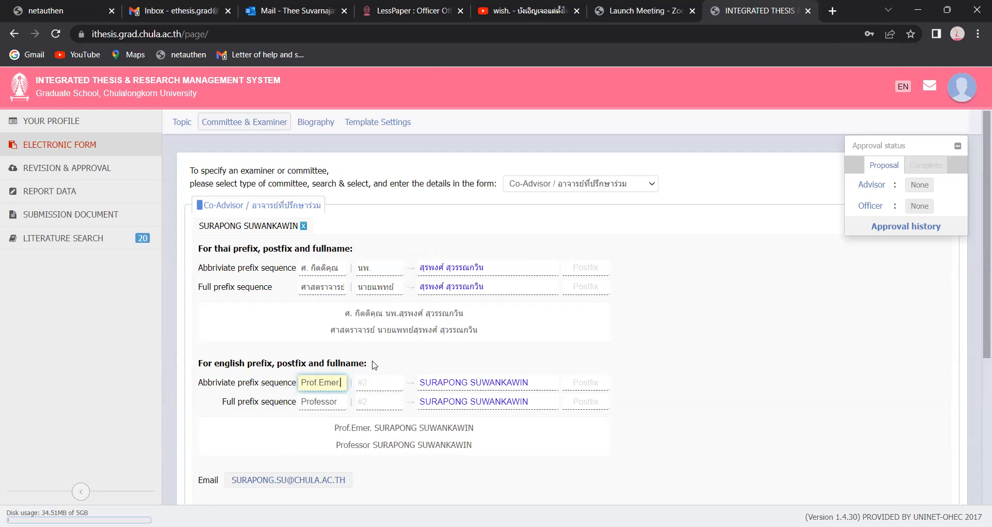
# - Set the English full prefix to Professor Emeritus, correcting the capital M
pyautogui.click(340, 403)
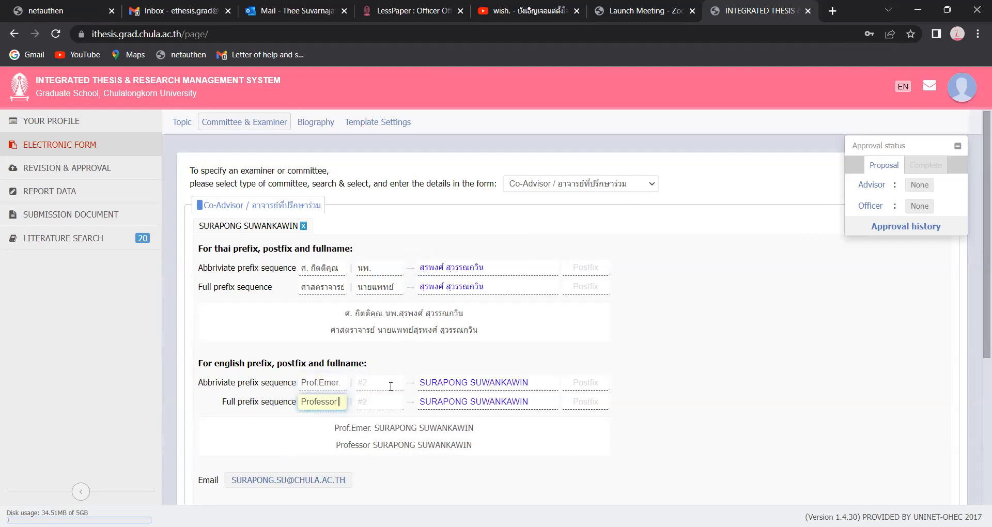
pyautogui.write('EMeritus')
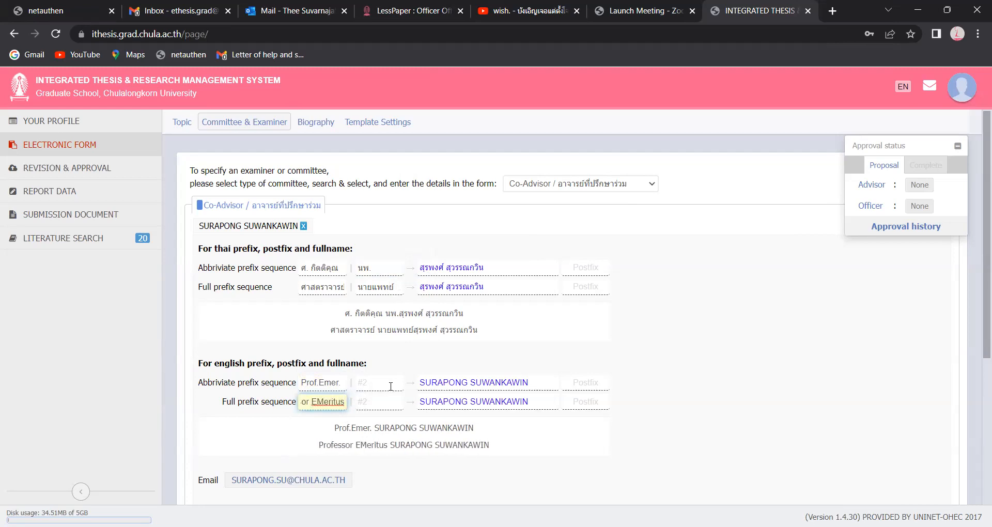
pyautogui.press('Left')
pyautogui.press('Left')
pyautogui.press('Left')
pyautogui.press('Left')
pyautogui.press('Left')
pyautogui.press('Left')
pyautogui.press('BackSpace')
pyautogui.write('m')
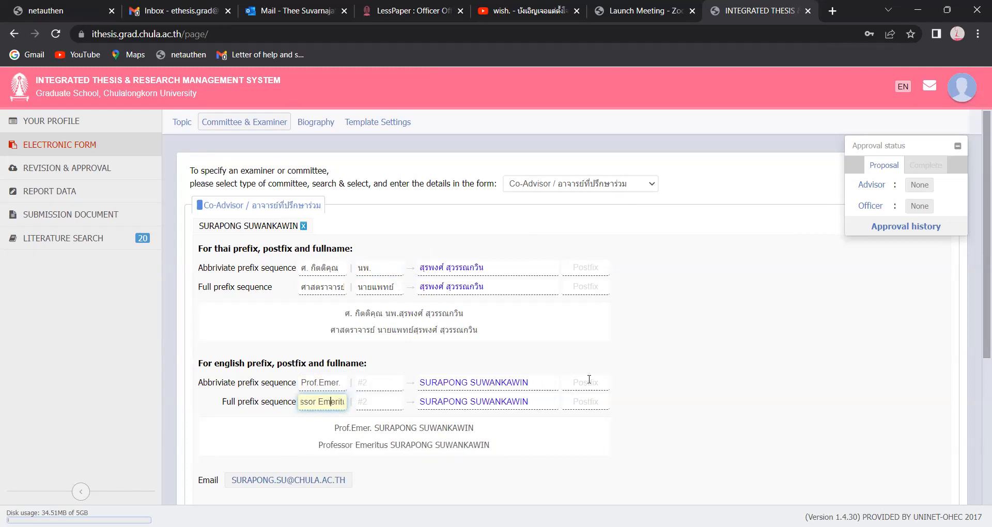
# - Review the นพ. prefix and save the Co-Advisor entry to the committee
pyautogui.click(388, 269)
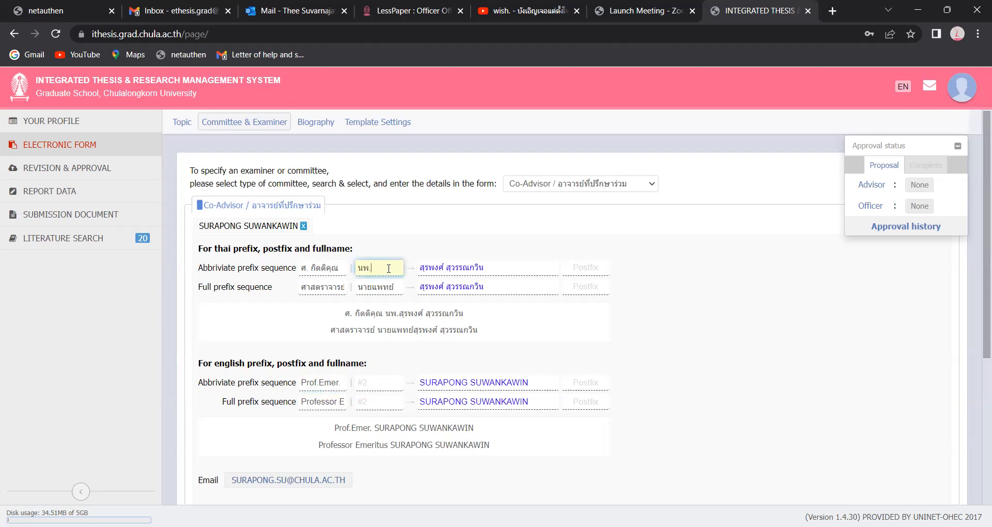
pyautogui.click(535, 443)
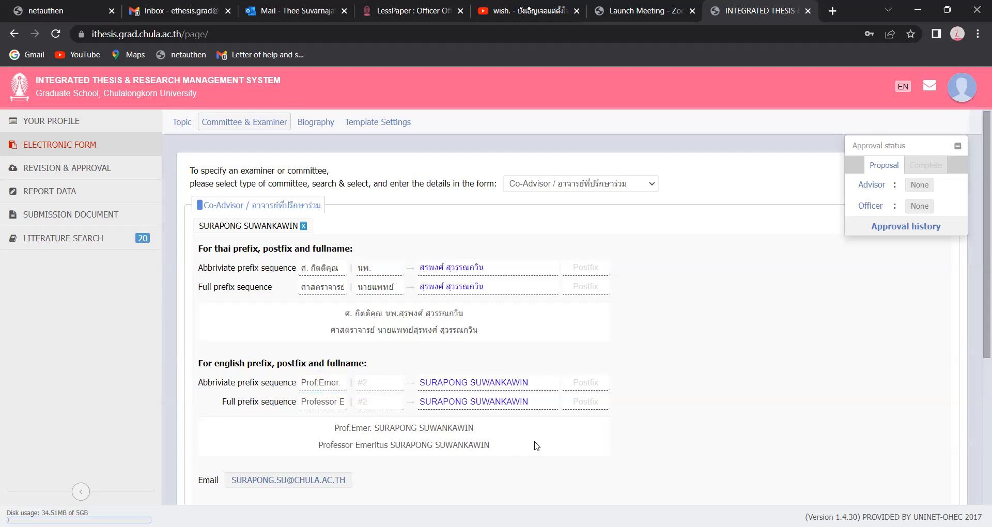
pyautogui.click(329, 402)
pyautogui.scroll(-1, 486, 400)
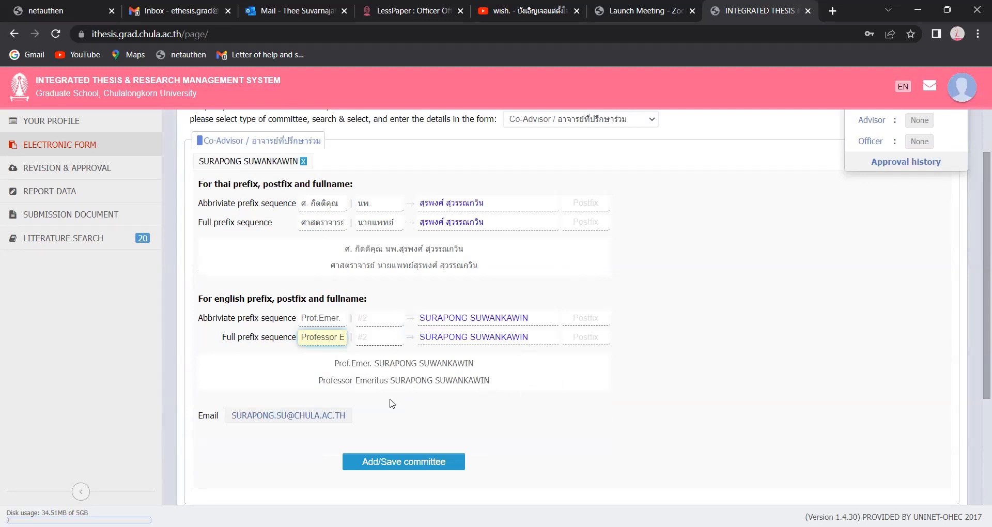
pyautogui.click(413, 465)
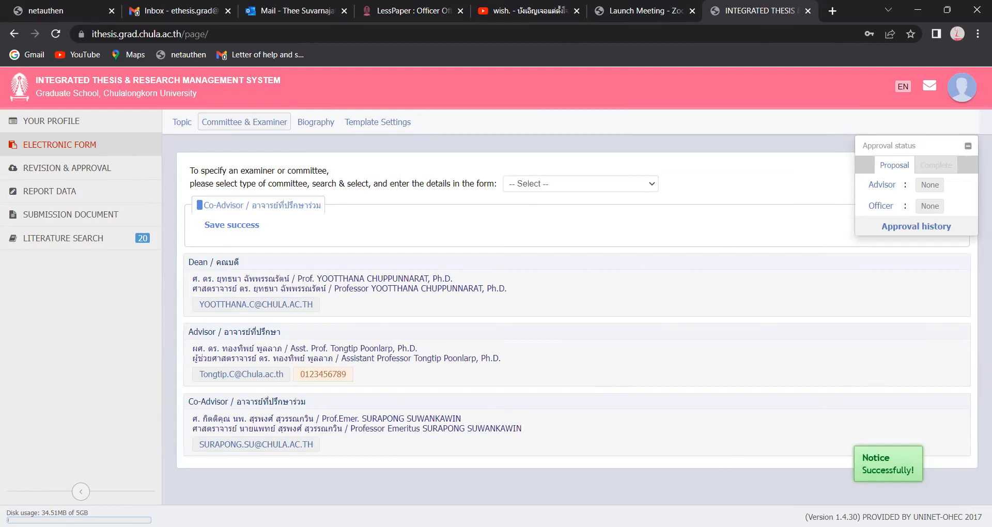
# - Open the biography section of the form
pyautogui.click(316, 123)
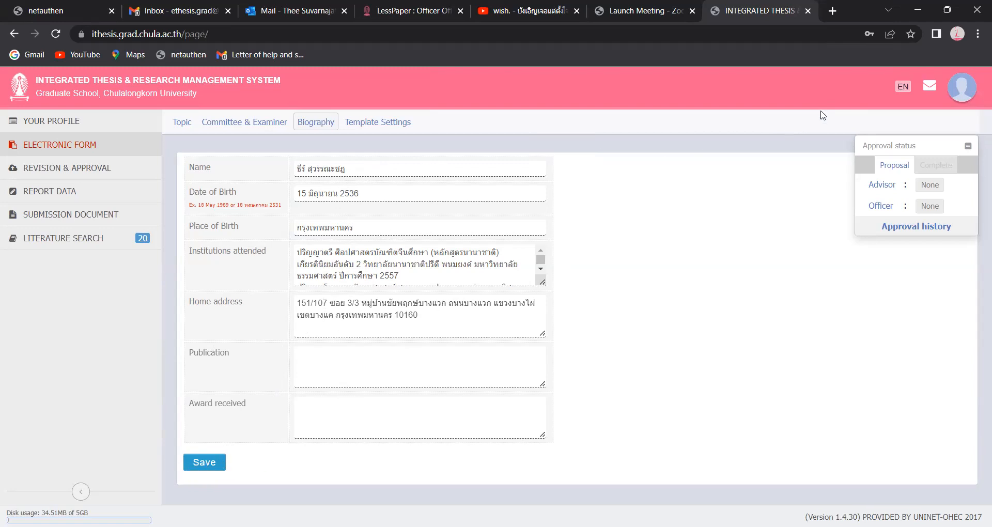
# - Keep the theme font and 16-pt committee and Thai abstract sizes, then save and confirm the template settings
pyautogui.click(395, 126)
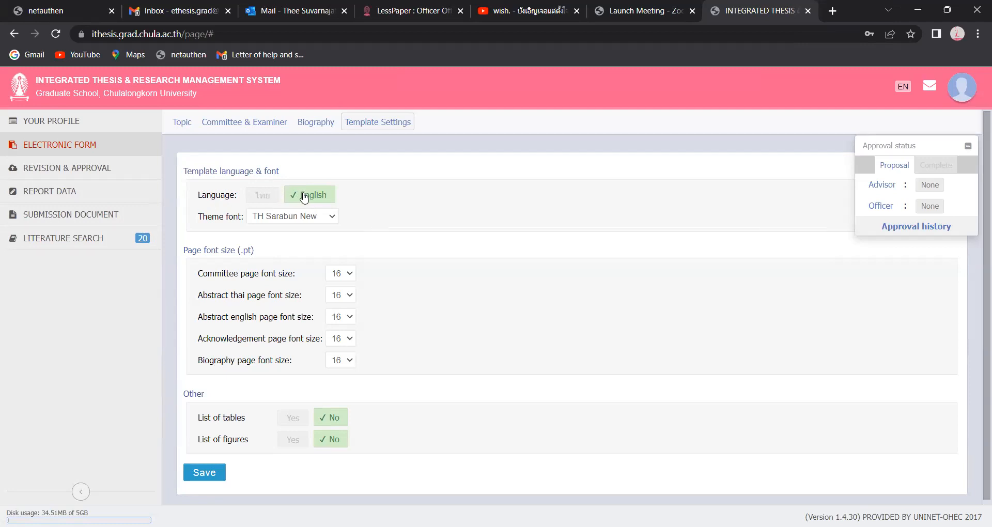
pyautogui.click(327, 221)
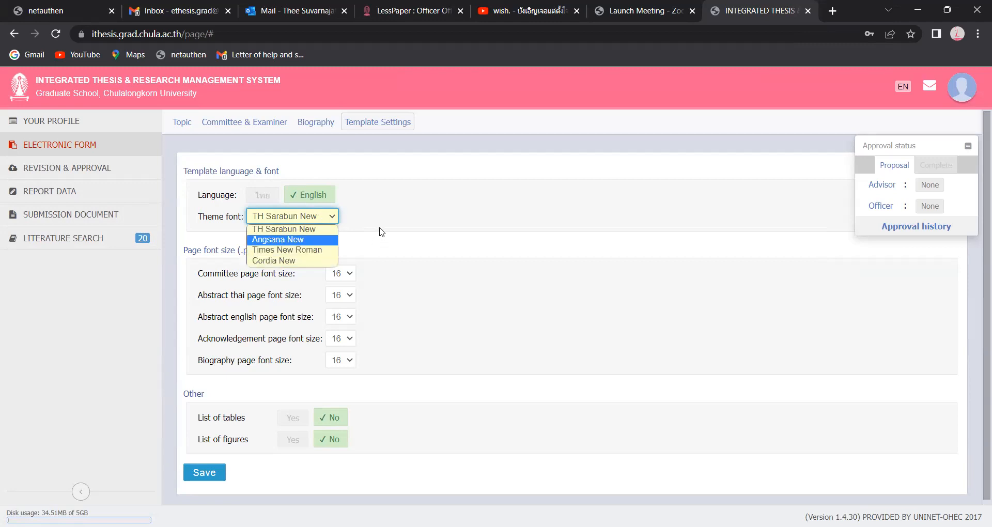
pyautogui.click(357, 236)
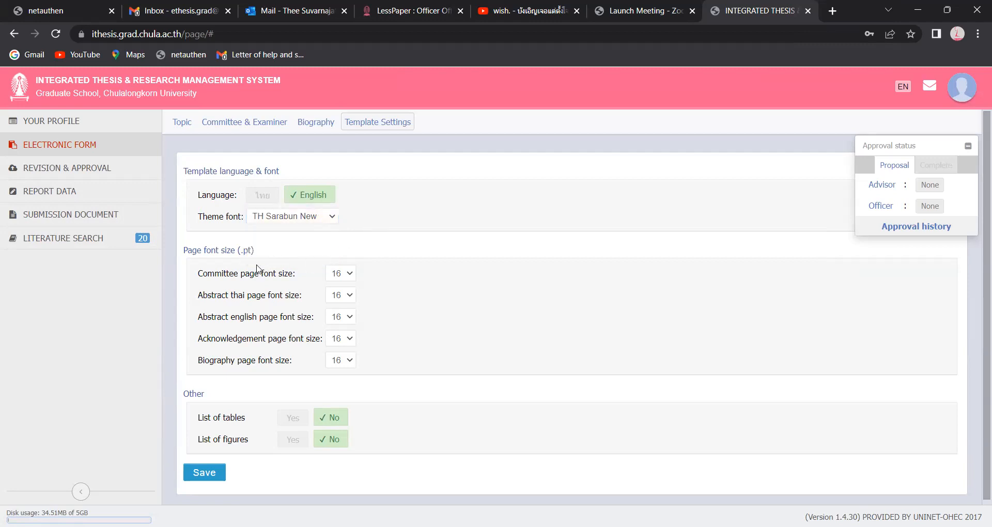
pyautogui.click(354, 277)
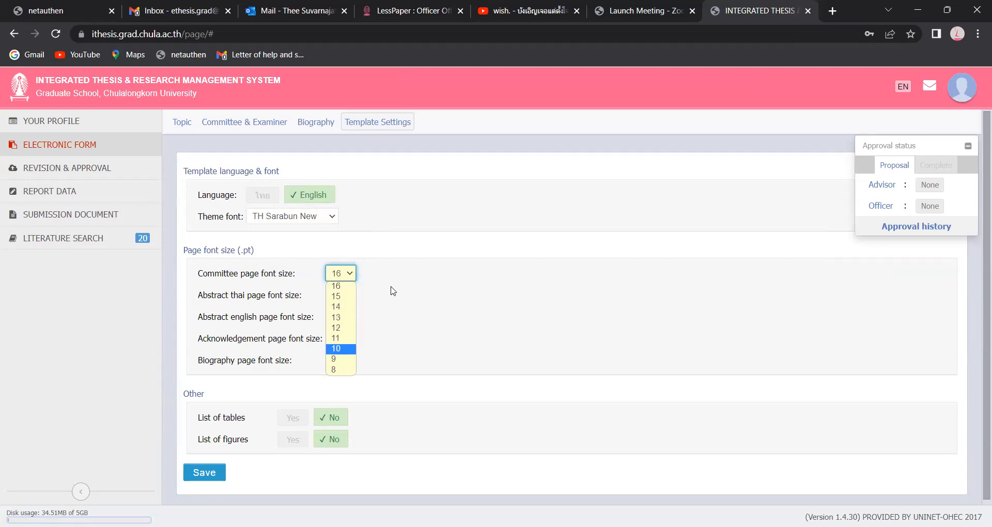
pyautogui.click(391, 291)
pyautogui.click(350, 299)
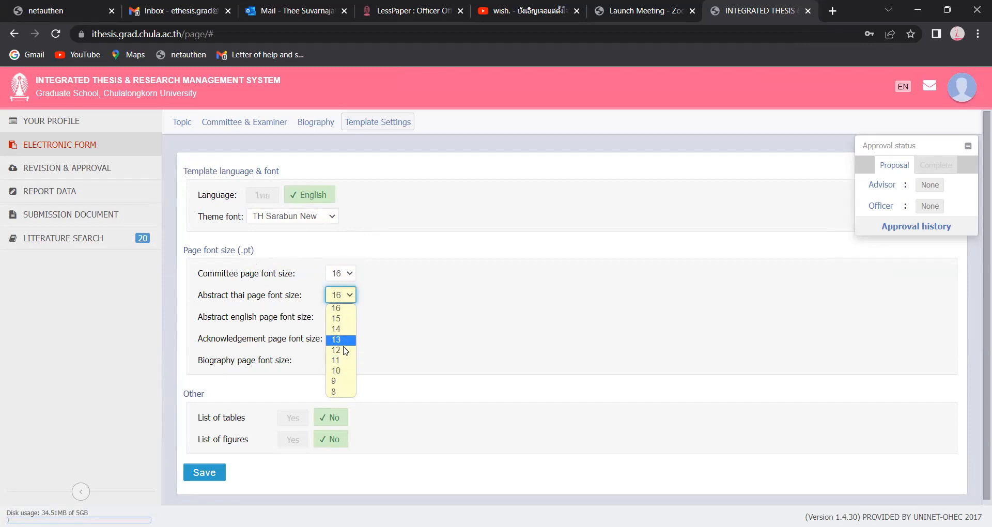
pyautogui.click(377, 334)
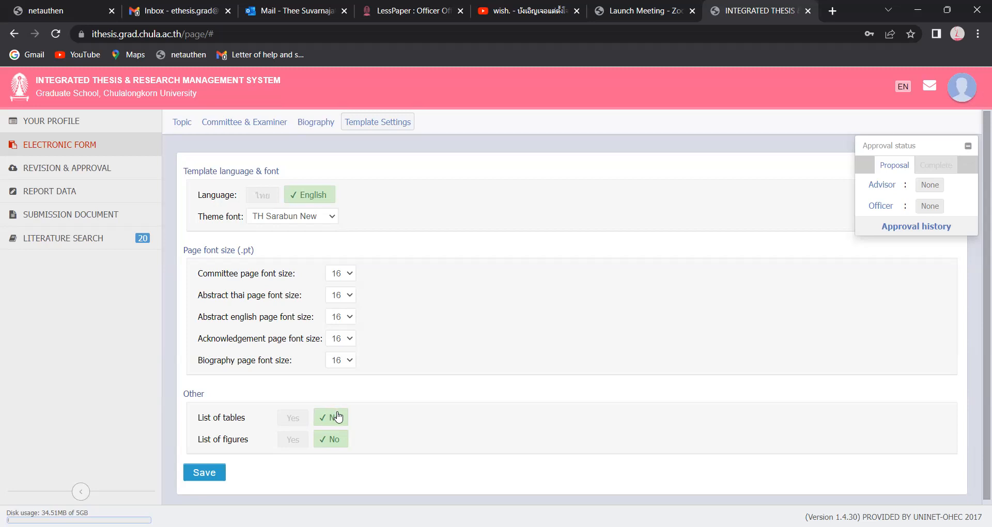
pyautogui.click(205, 472)
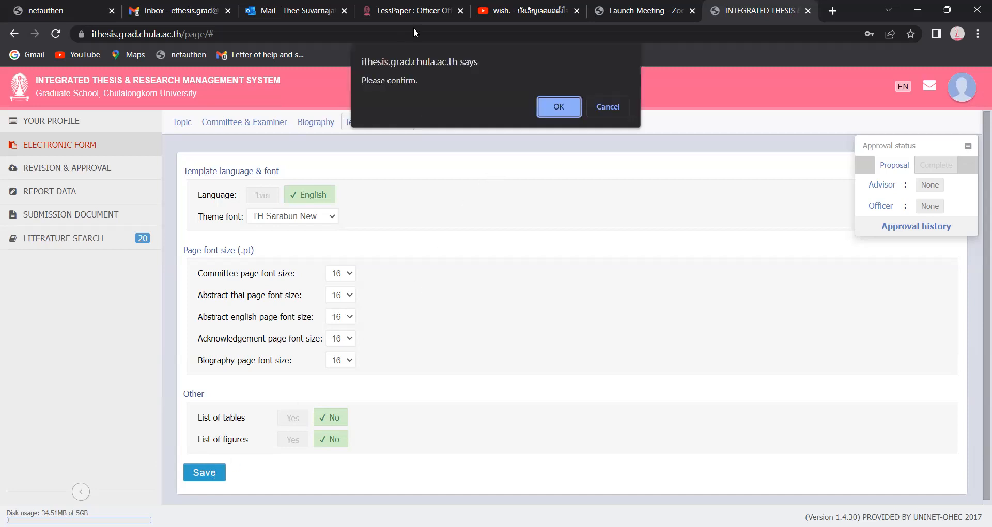
pyautogui.click(558, 106)
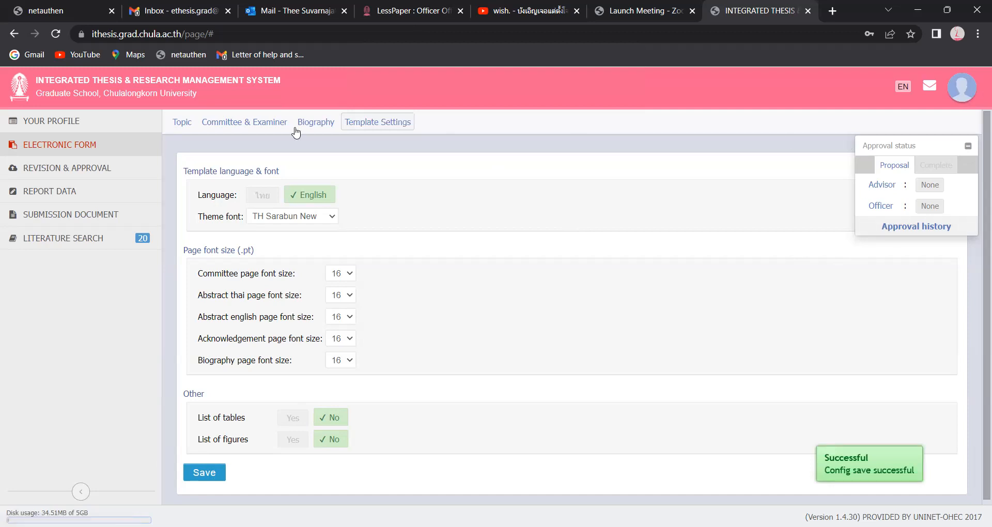
# - Run the Akarawisut plagiarism check on the newest thesis revision and open a new browser tab
pyautogui.click(110, 171)
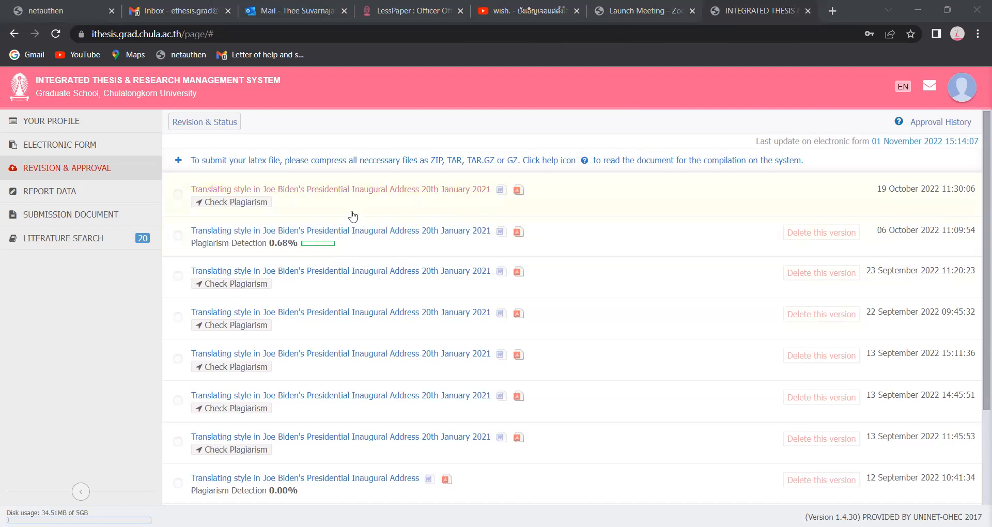
pyautogui.click(250, 209)
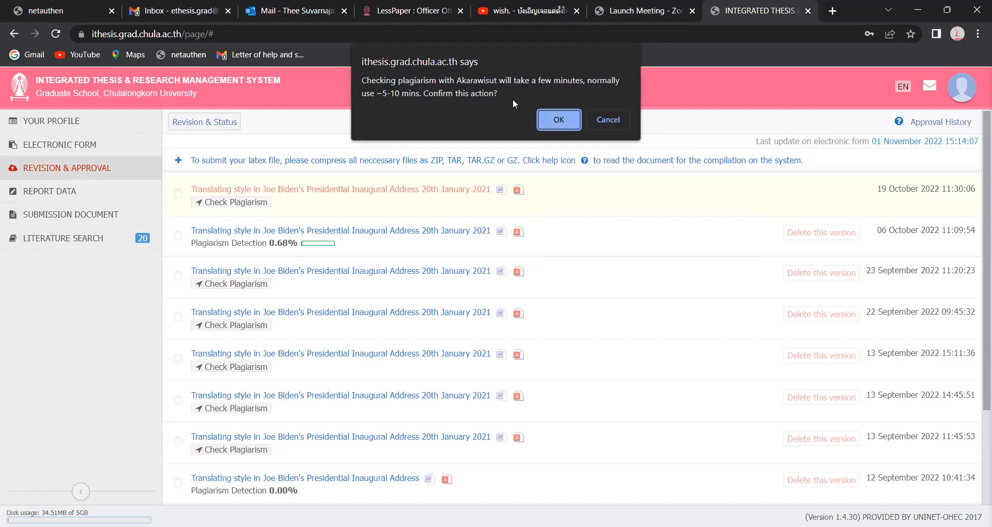
pyautogui.click(556, 118)
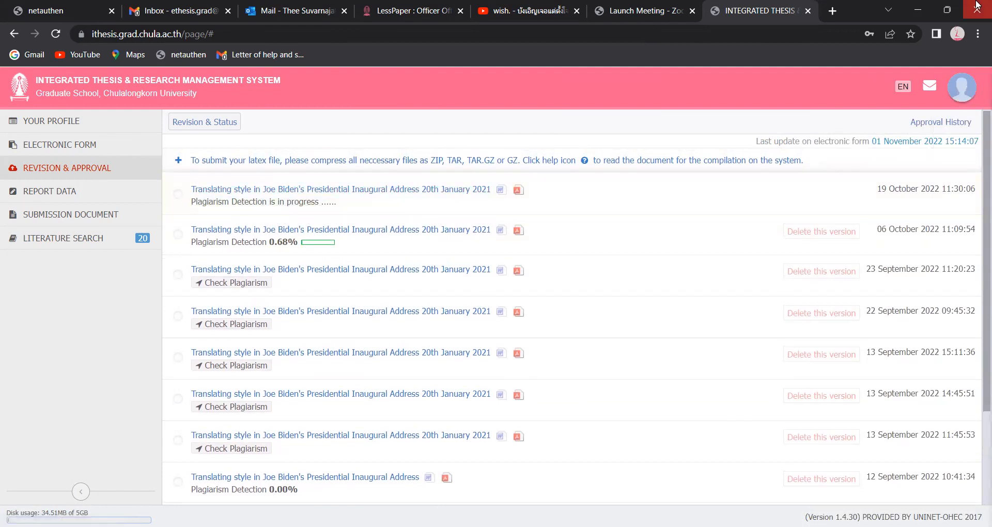
pyautogui.click(833, 10)
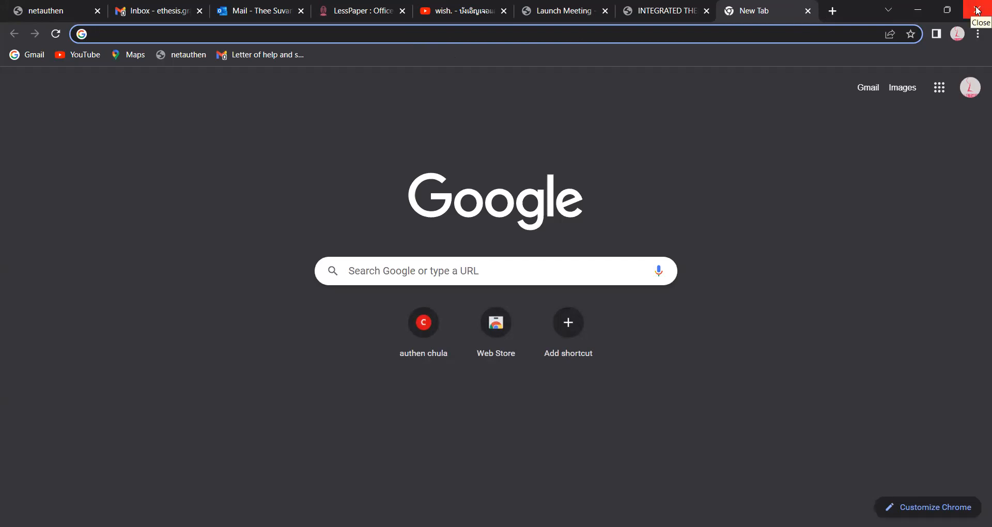
# - Go to akarawisut.com and start using the plagiarism checker
pyautogui.write('akarawisut.com')
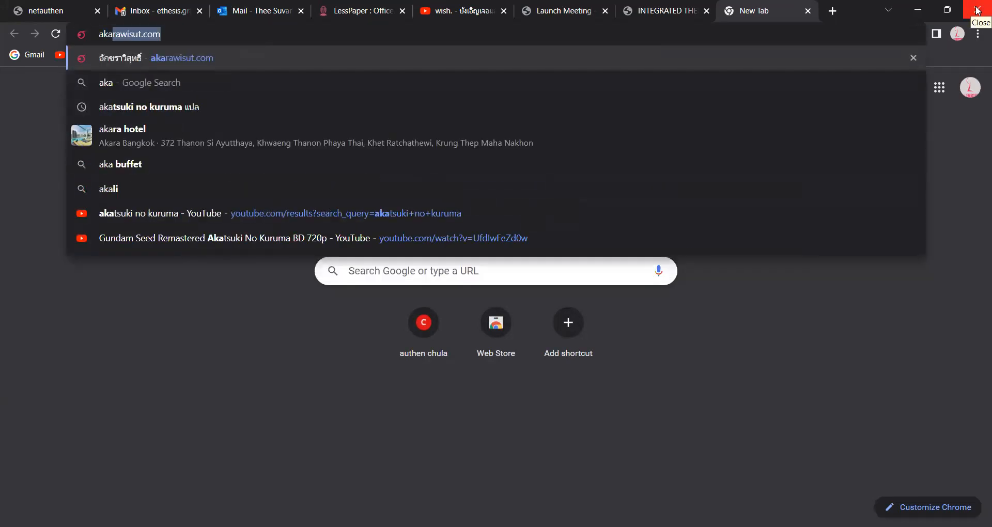
pyautogui.press('Return')
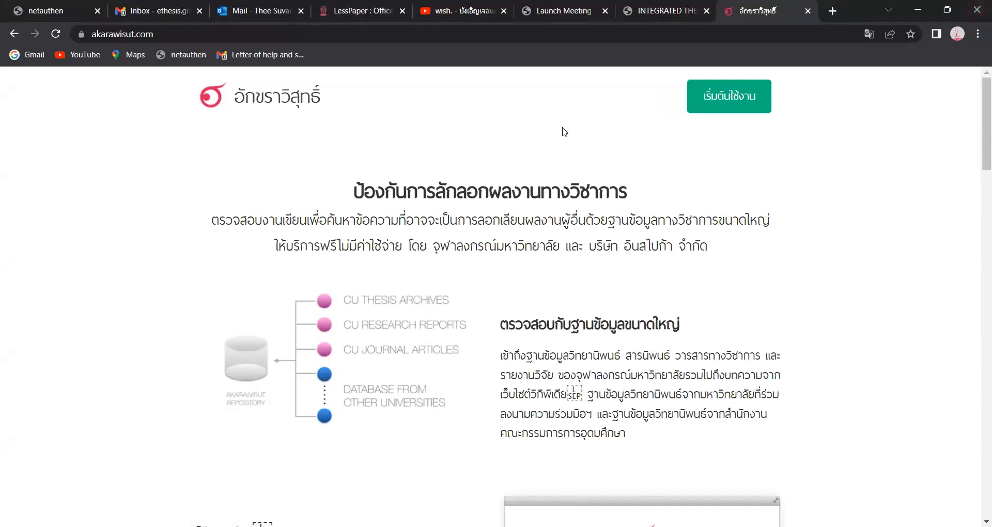
pyautogui.click(714, 95)
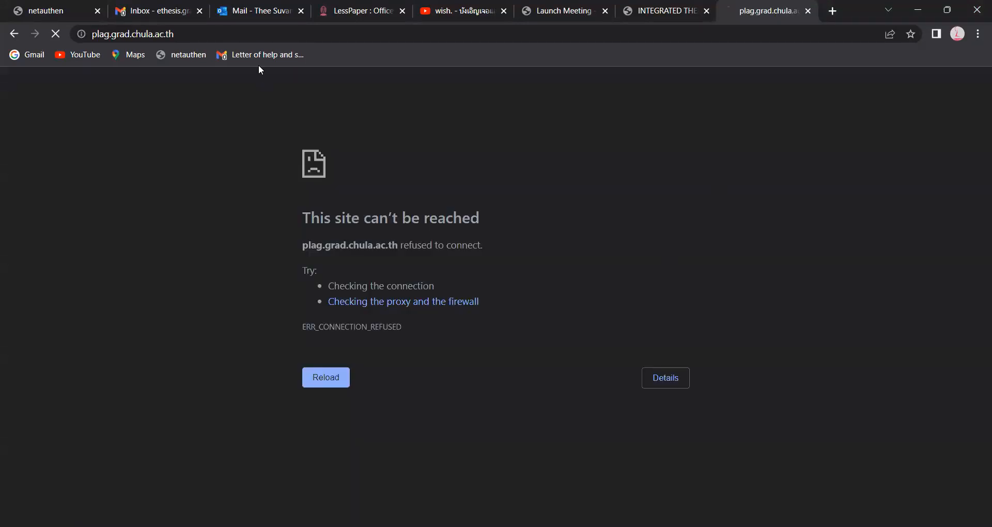
# - Retry plag.grad.chula.ac.th over http, then switch to Microsoft Edge when the connection is refused
pyautogui.click(106, 36)
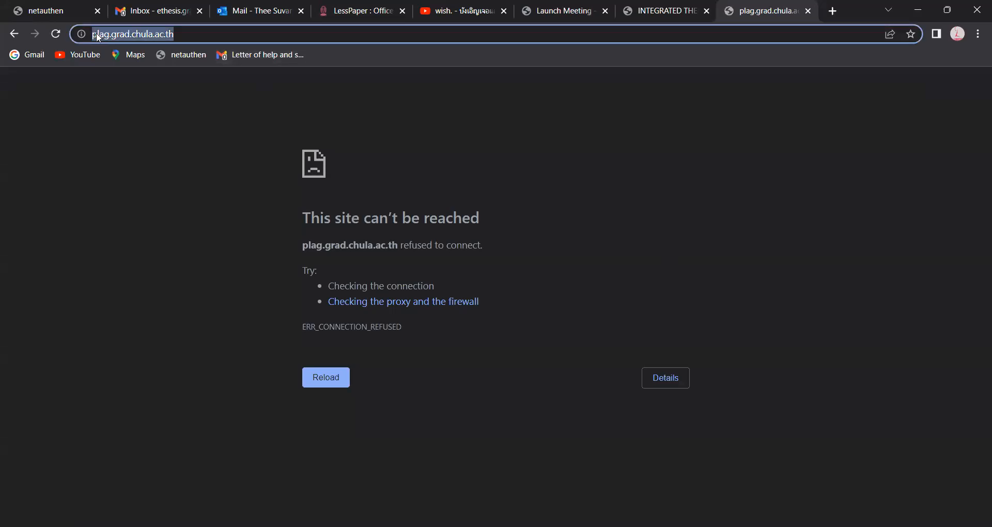
pyautogui.click(106, 36)
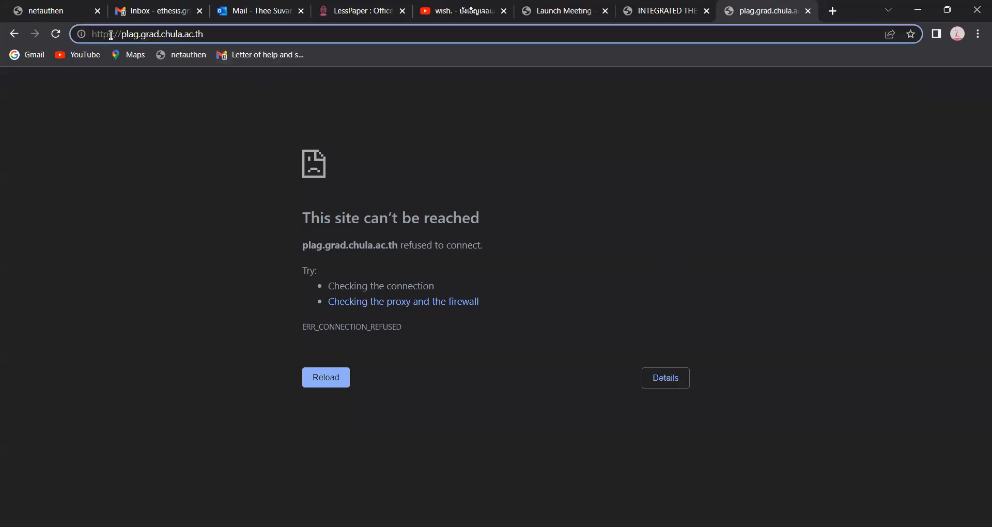
pyautogui.click(113, 34)
pyautogui.press('BackSpace')
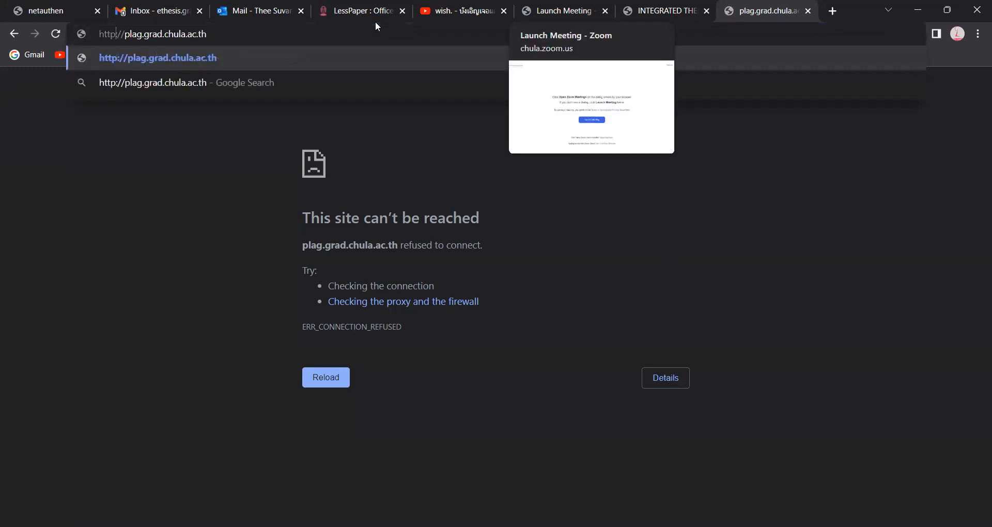
pyautogui.press('Return')
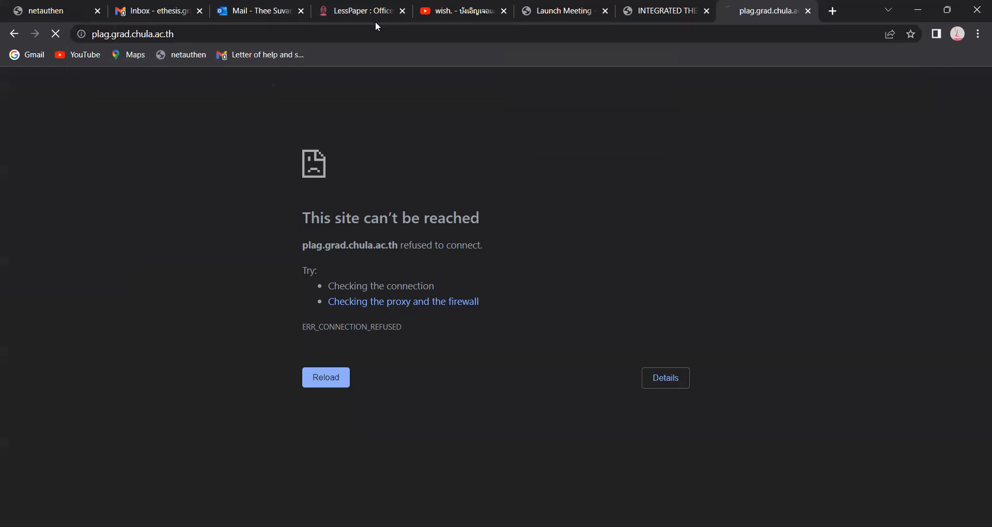
pyautogui.click(152, 36)
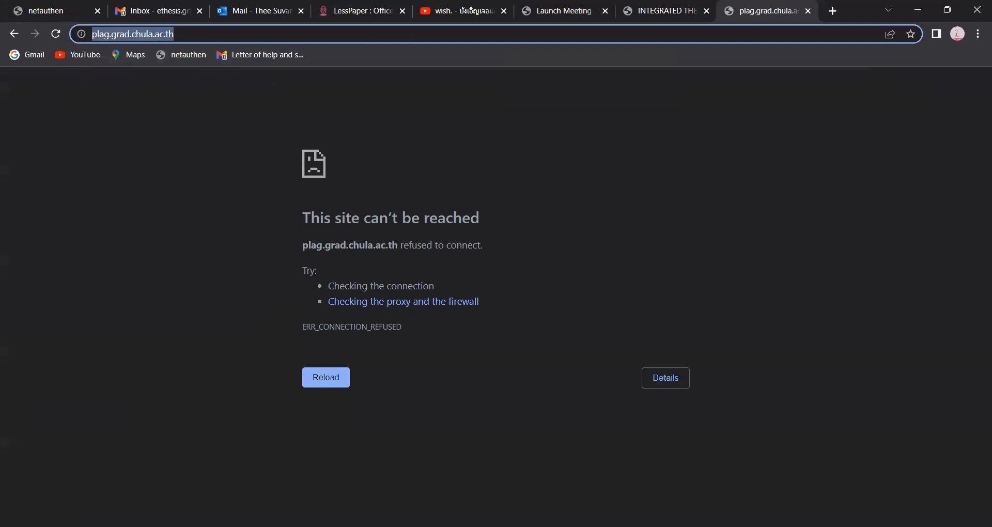
pyautogui.press('Return')
pyautogui.hotkey('alt', 'Tab')
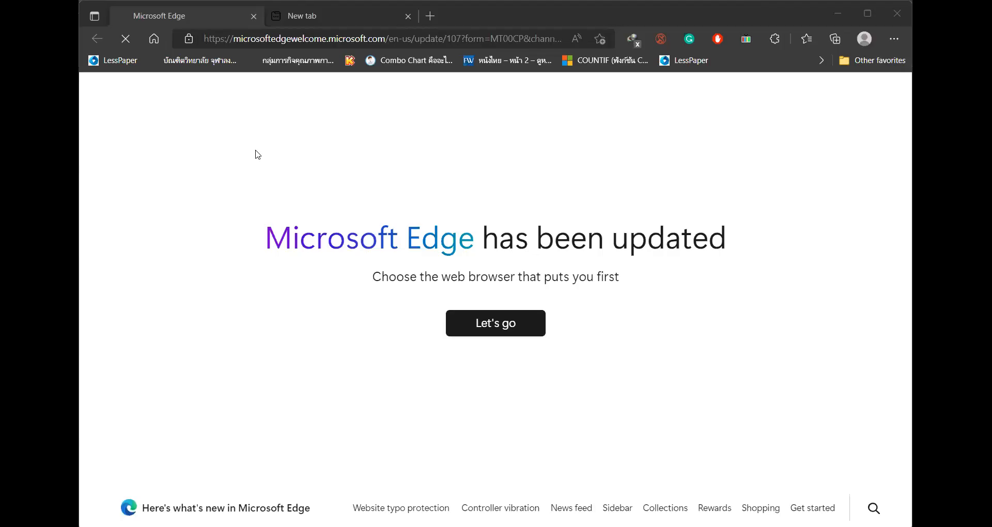
# - Search 'akarawisut' in Edge and open the plag.grad.chula.ac.th checker result
pyautogui.click(437, 39)
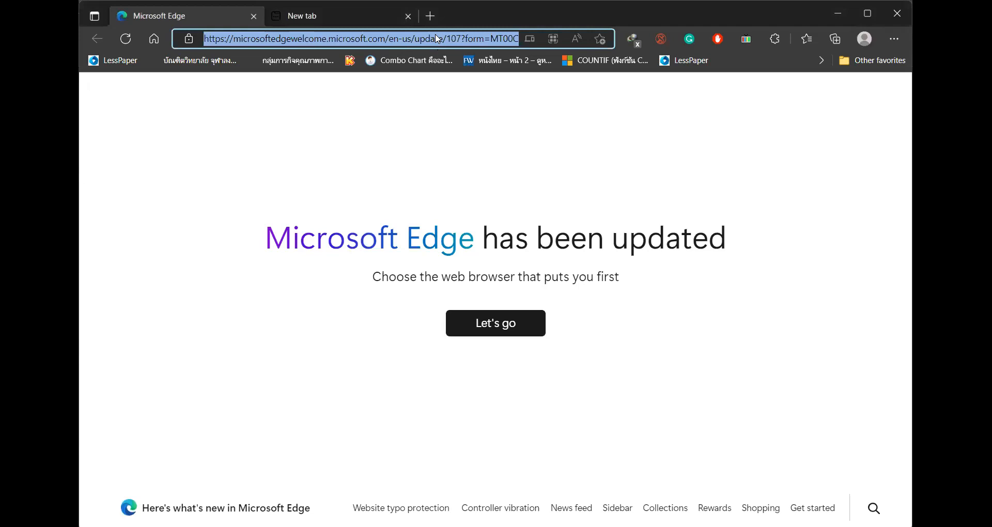
pyautogui.write('akarawus')
pyautogui.press('BackSpace')
pyautogui.press('BackSpace')
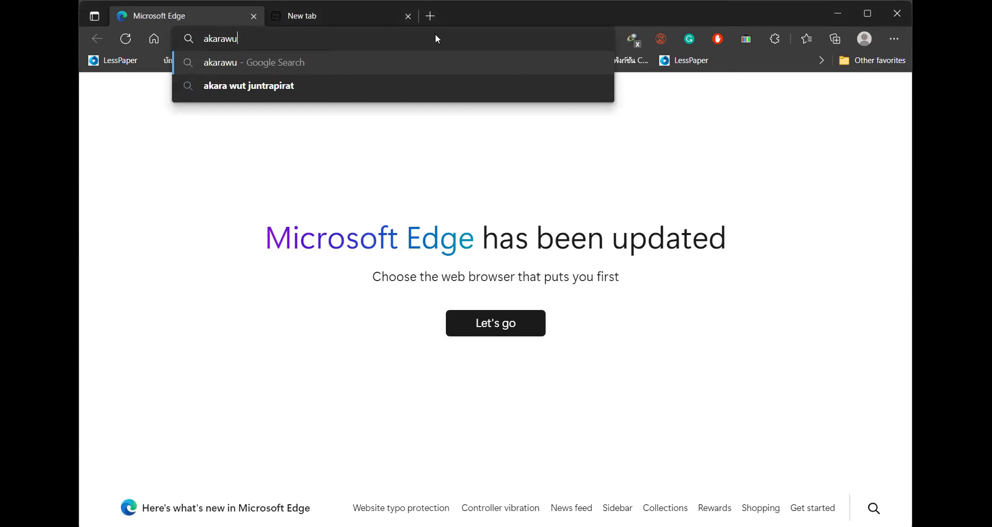
pyautogui.write('isut')
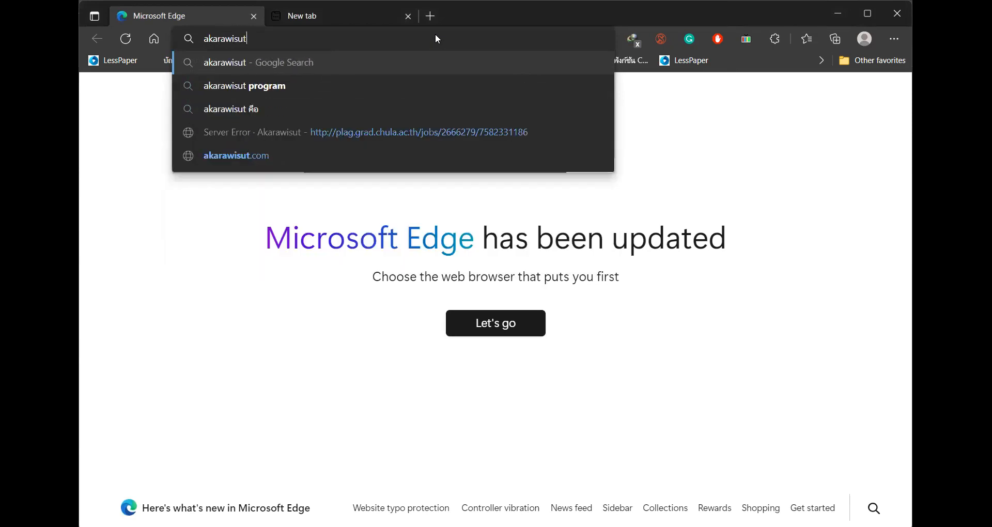
pyautogui.press('Return')
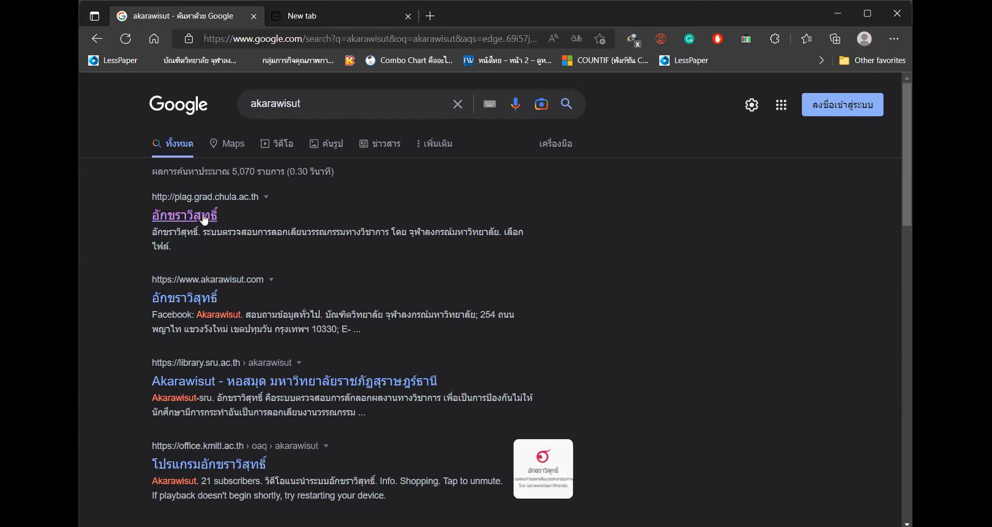
pyautogui.click(205, 220)
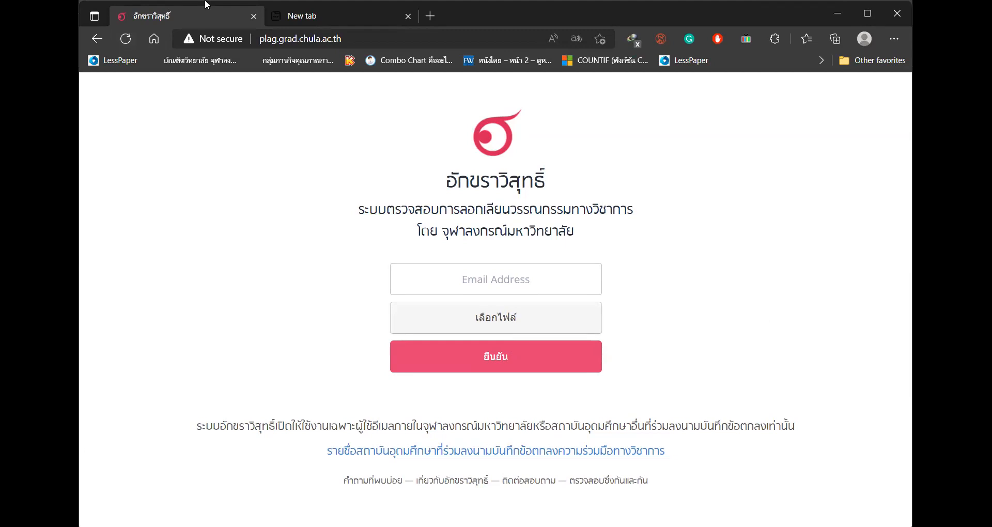
# - Close the Edge window once the Akarawisut upload page has loaded
pyautogui.click(903, 12)
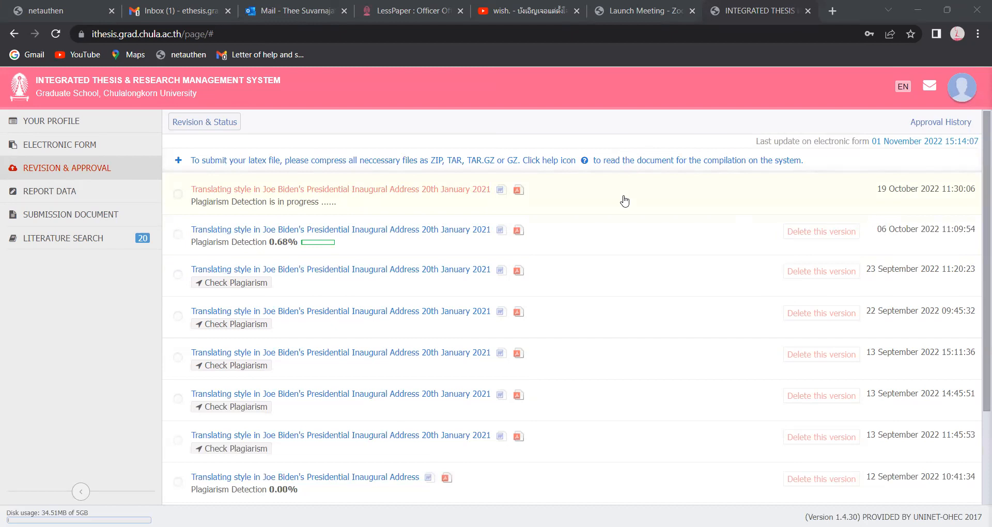
# - View the newest revision's details, close the panel, and go to Report Data
pyautogui.click(645, 210)
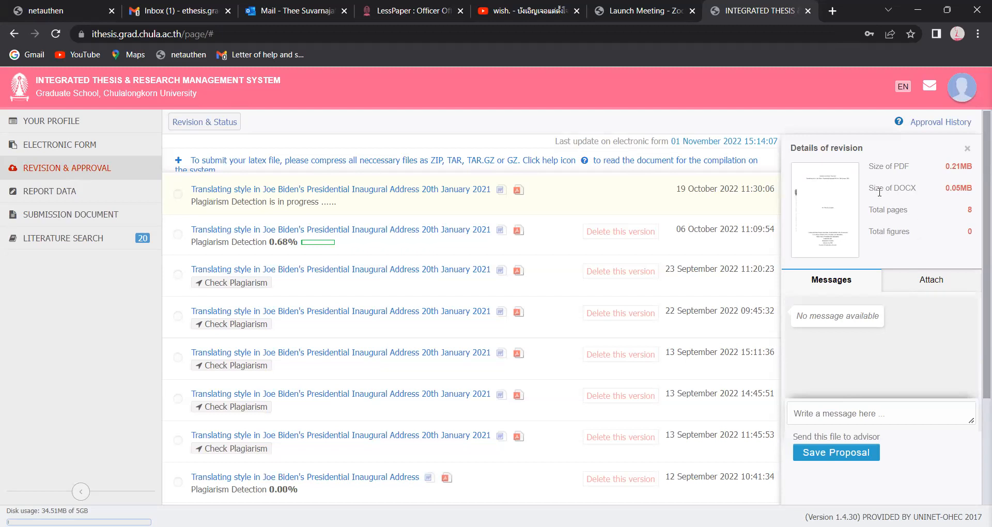
pyautogui.click(967, 149)
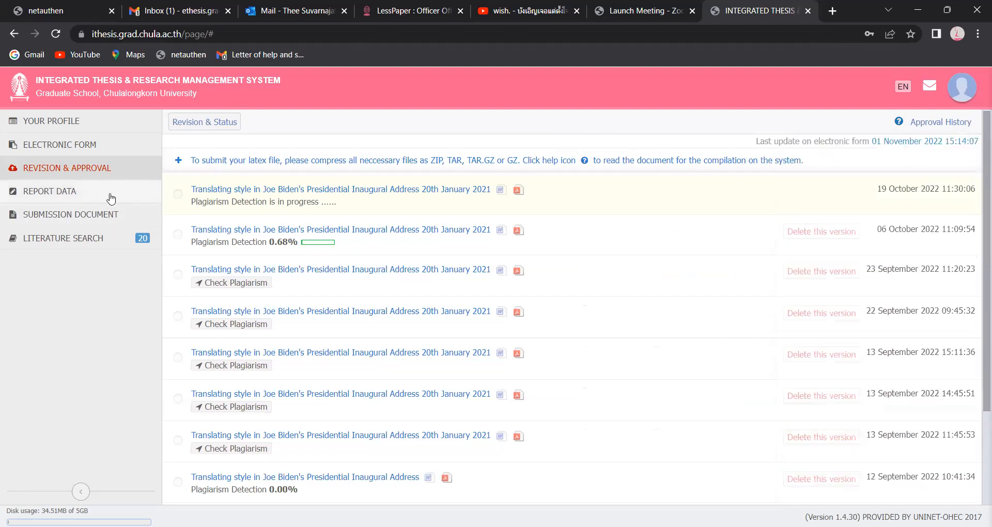
pyautogui.click(72, 196)
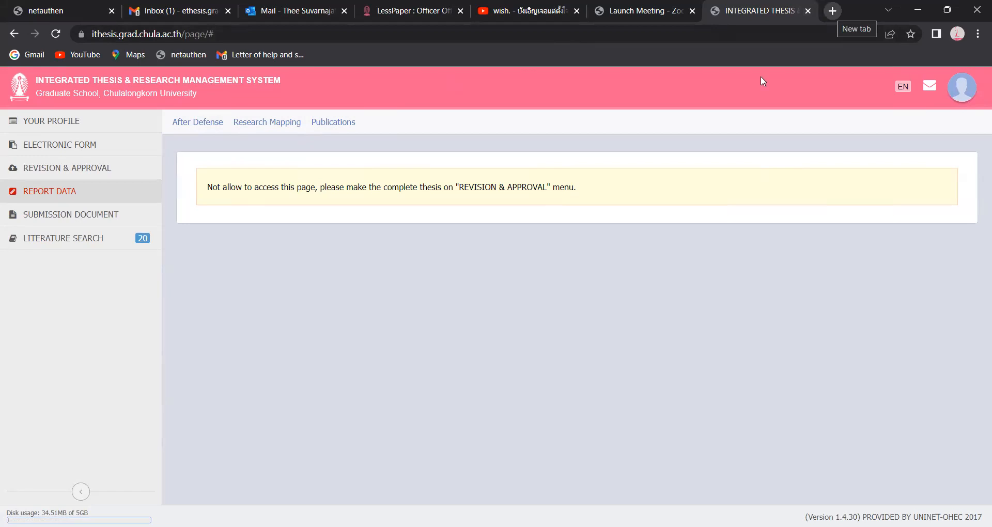
# - Open a new browser tab from the Report Data page
pyautogui.hotkey('ctrl', 't')
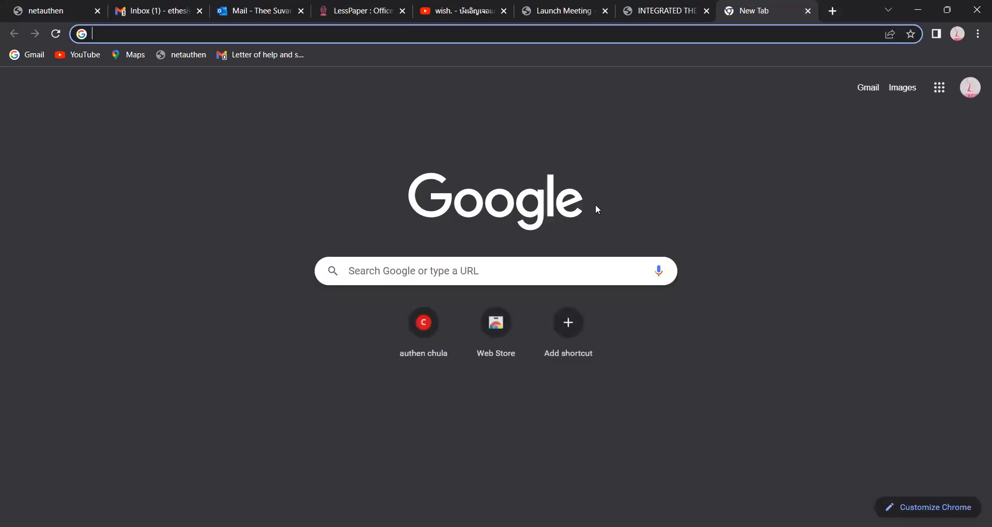
# - Load ithesis.grad.chula.ac.th in the new tab to show the student's profile
pyautogui.click(551, 268)
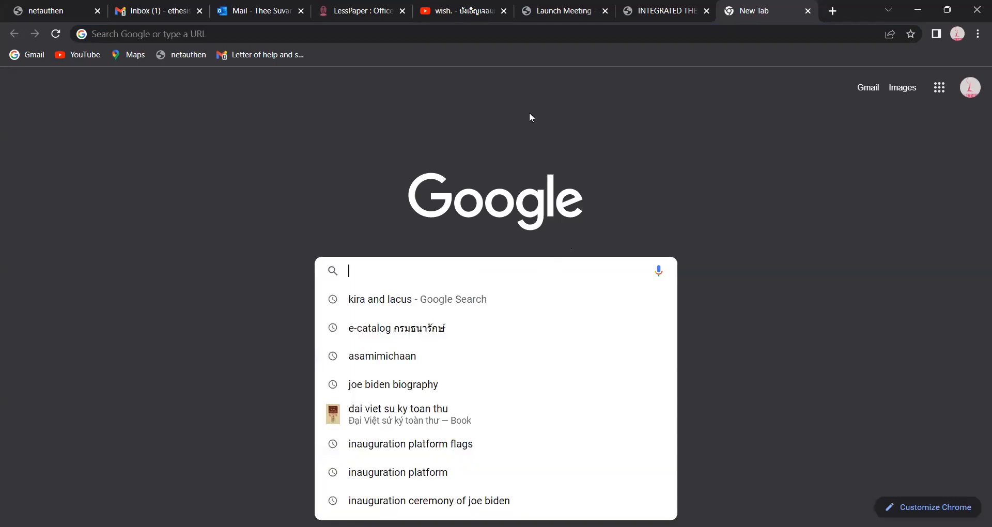
pyautogui.click(635, 164)
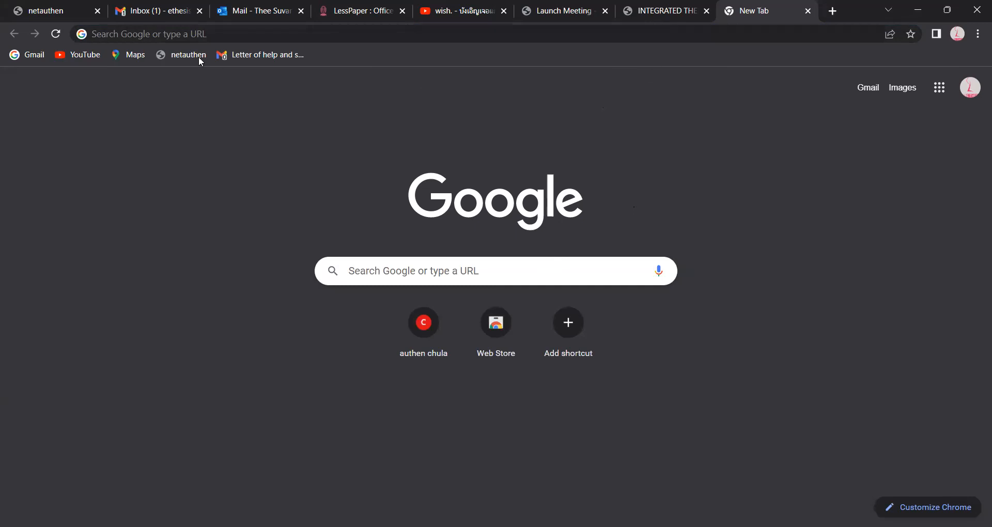
pyautogui.click(205, 34)
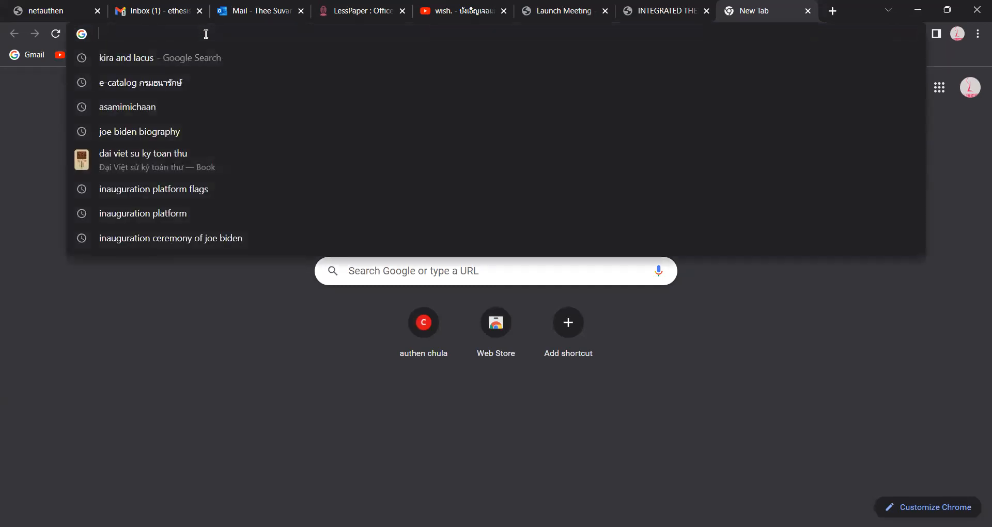
pyautogui.write('i')
pyautogui.press('Return')
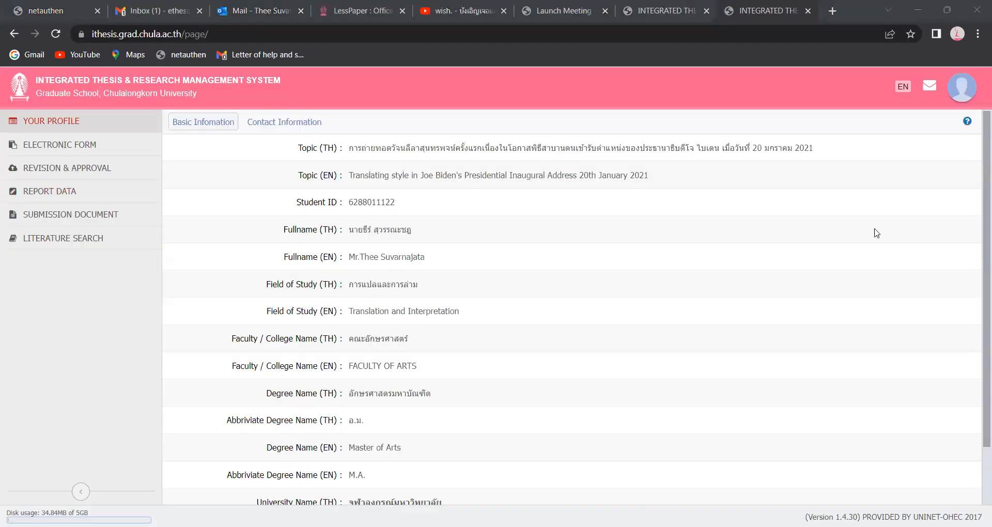
# - Go to the iThesis home page and open the Knowledge Base Question & Answer forum
pyautogui.click(873, 99)
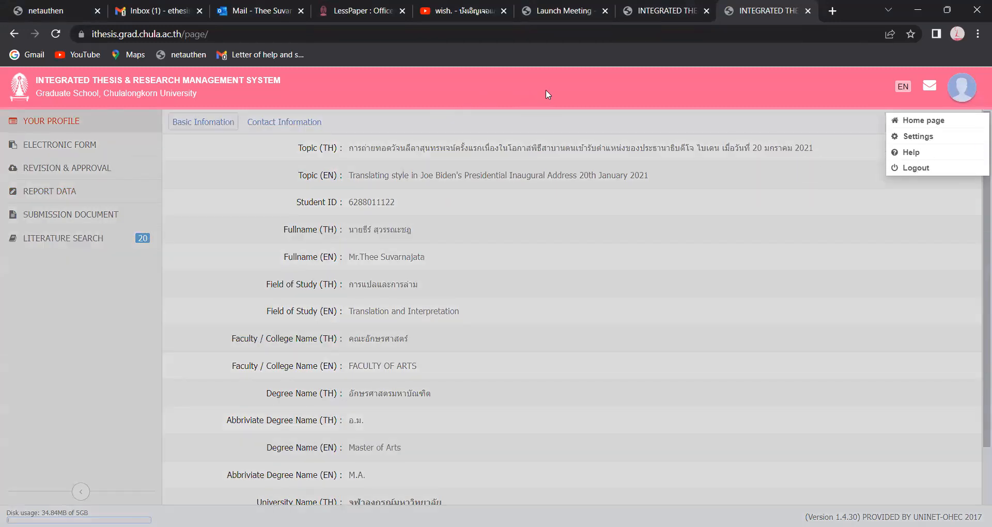
pyautogui.click(929, 124)
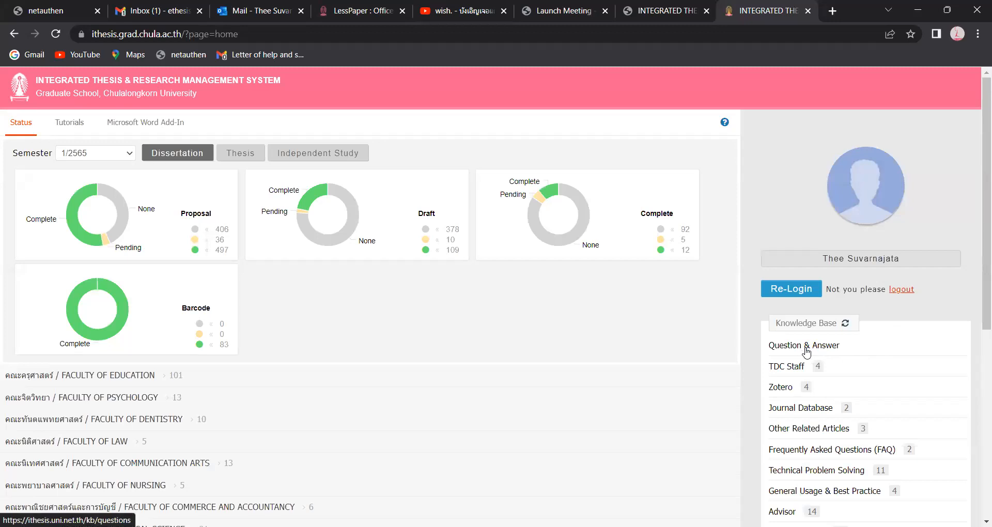
pyautogui.click(806, 349)
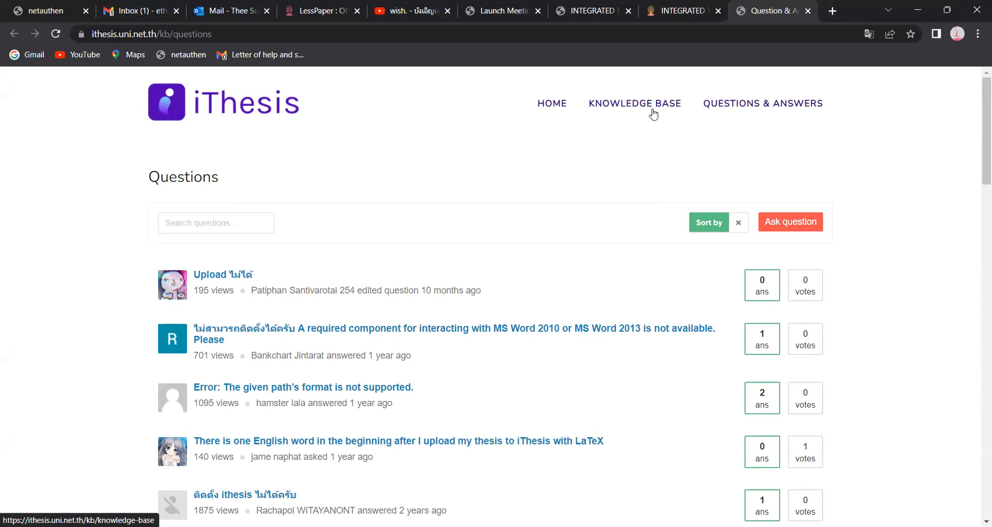
# - Close the duplicate INTEGRATED THESIS tab
pyautogui.click(680, 16)
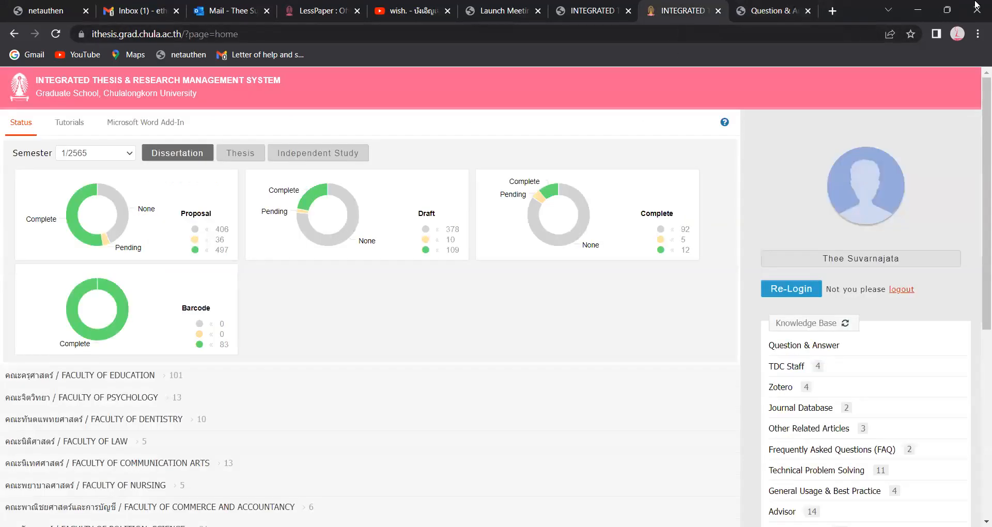
pyautogui.hotkey('ctrl', 'shift', 'Tab')
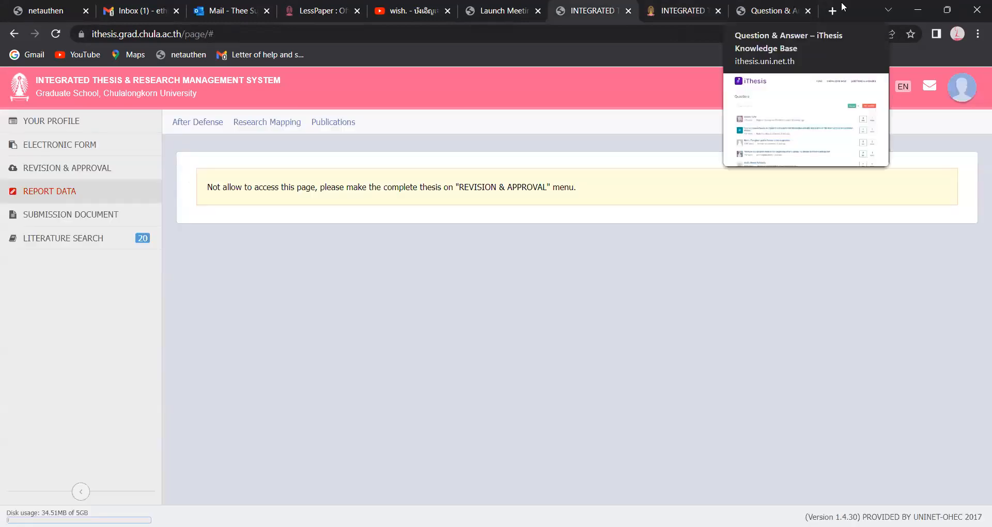
pyautogui.hotkey('ctrl', 'w')
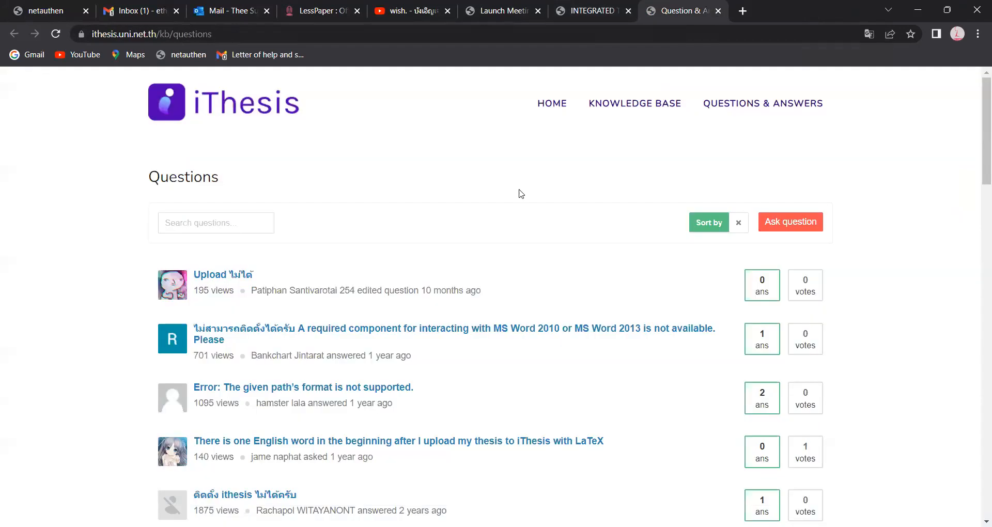
# - Search the Q&A questions for 'Report data'
pyautogui.click(222, 224)
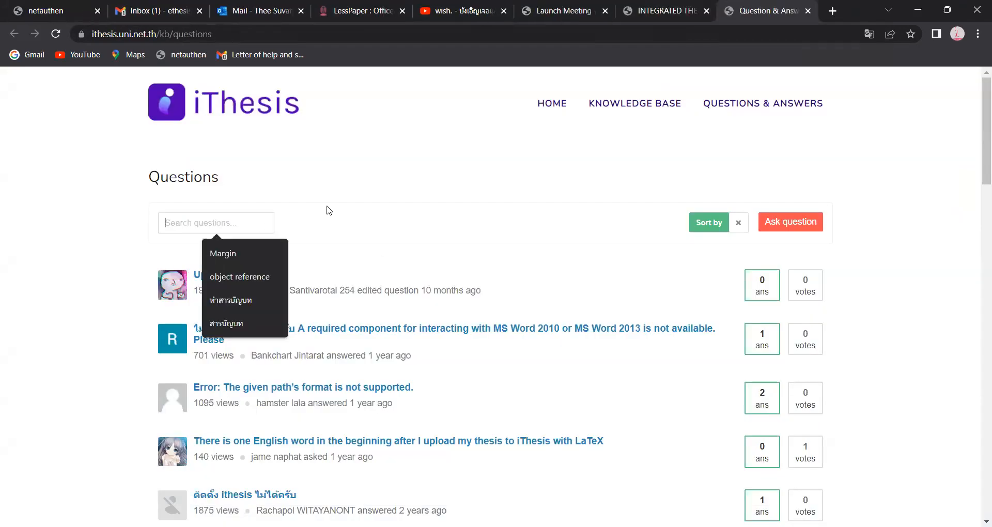
pyautogui.write('Report data')
pyautogui.press('Return')
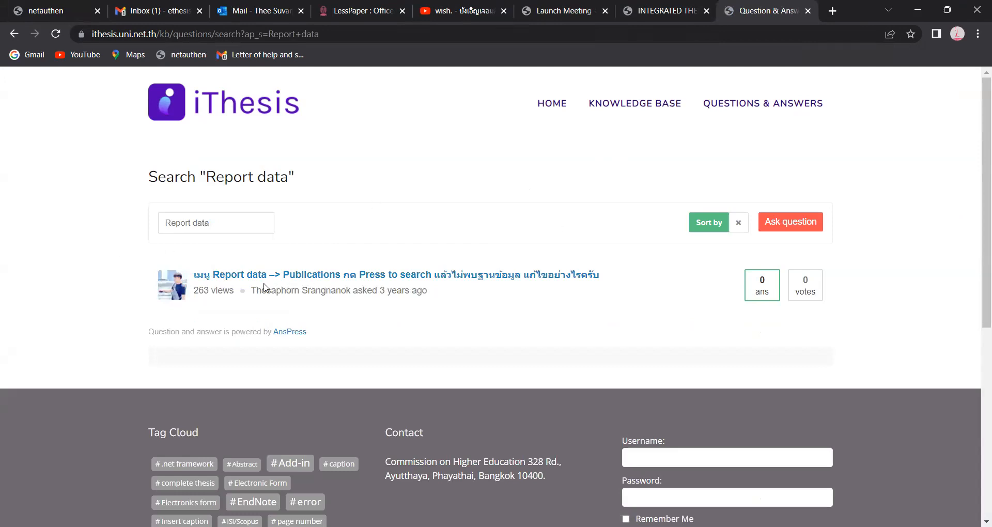
# - Search the Knowledge Base articles for 'Report Data' and browse the matching results
pyautogui.click(633, 112)
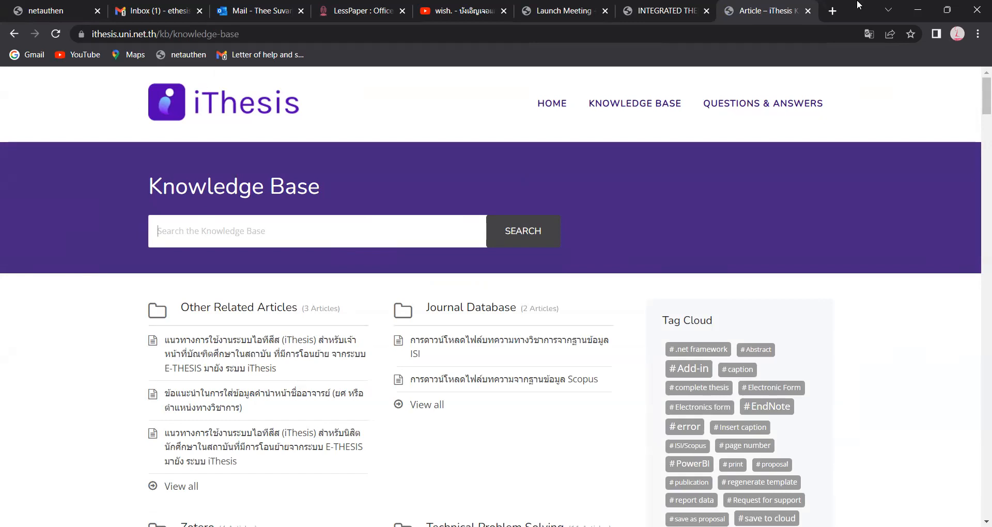
pyautogui.write('Report Data')
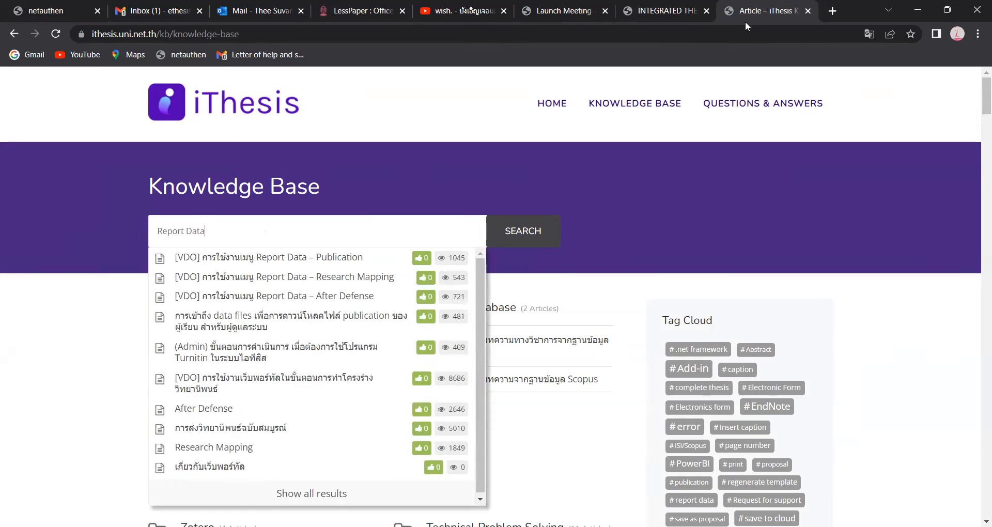
pyautogui.press('Return')
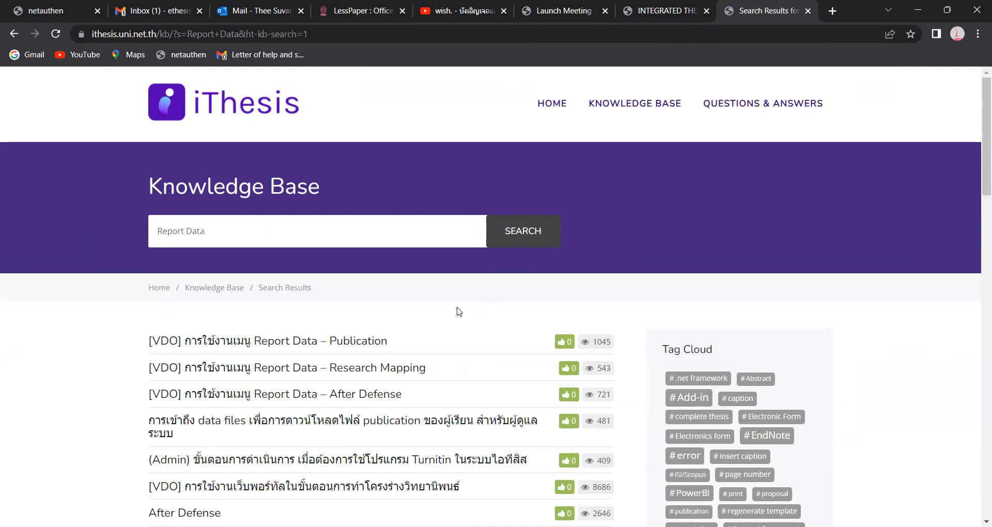
pyautogui.scroll(-3, 458, 308)
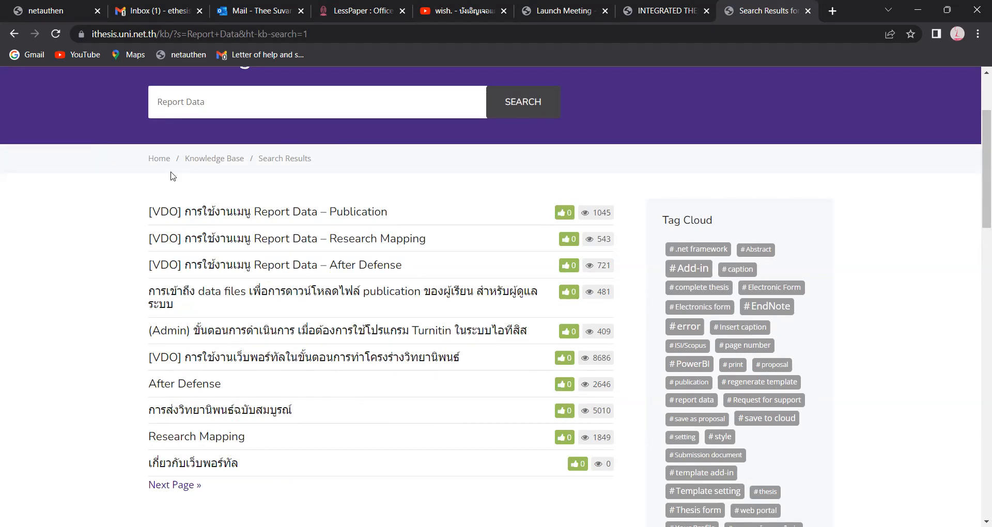
# - Open the After Defense article at 150% zoom, showing its Report Data form screenshot
pyautogui.click(210, 388)
pyautogui.scroll(-2, 511, 321)
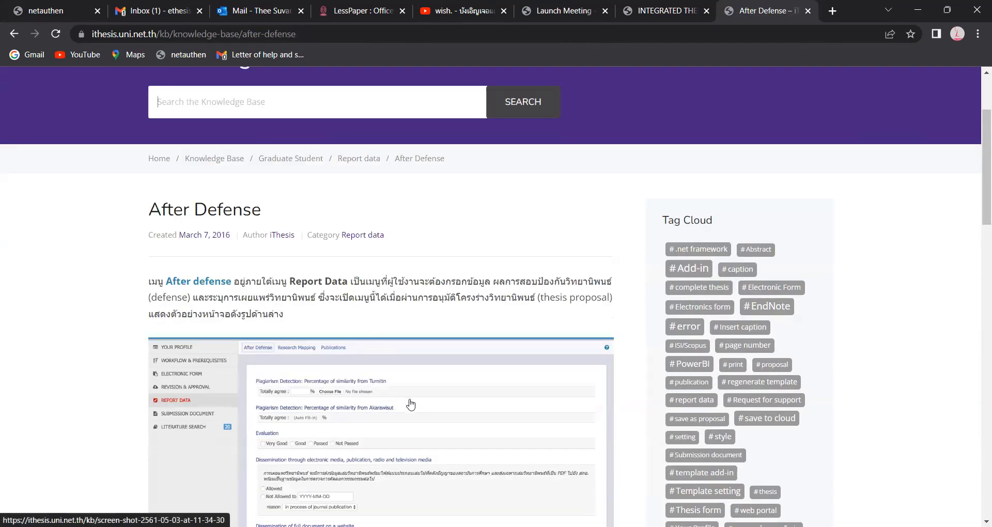
pyautogui.scroll(-1, 462, 404)
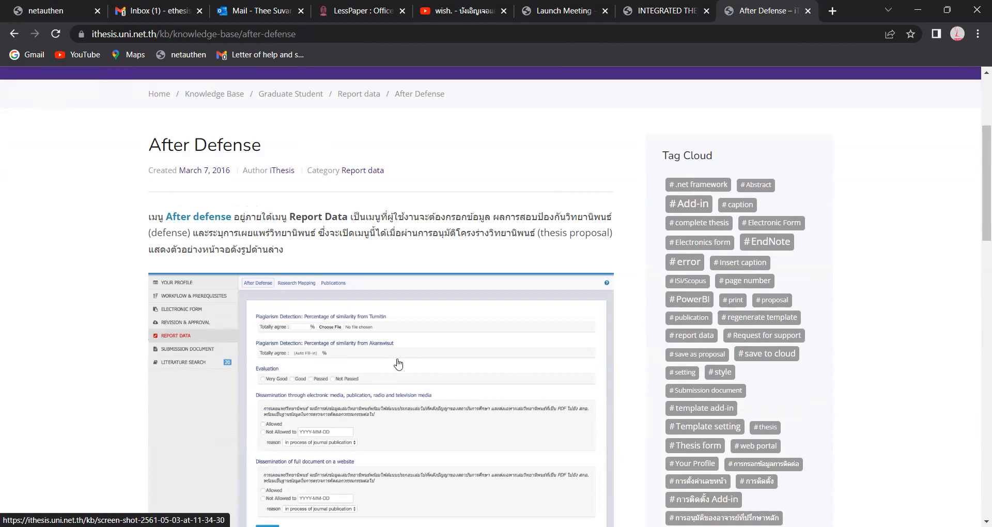
pyautogui.scroll(-1, 397, 364)
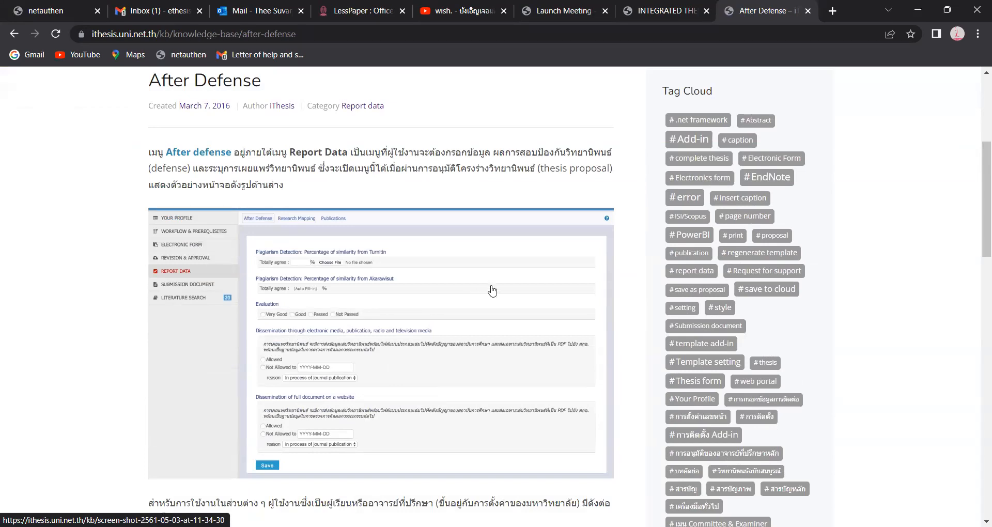
pyautogui.hotkey('ctrl', '+')
pyautogui.hotkey('ctrl', '+')
pyautogui.hotkey('ctrl', '+')
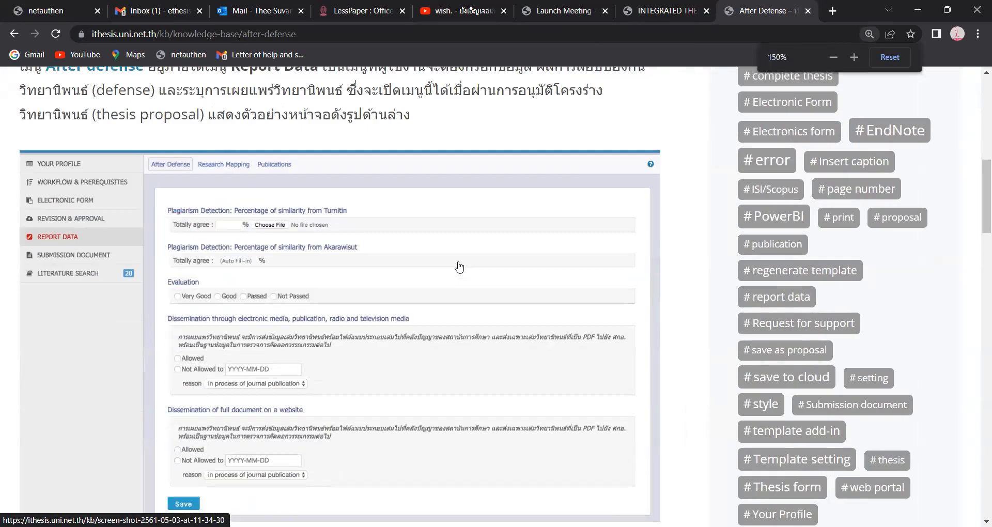
pyautogui.scroll(-1, 458, 266)
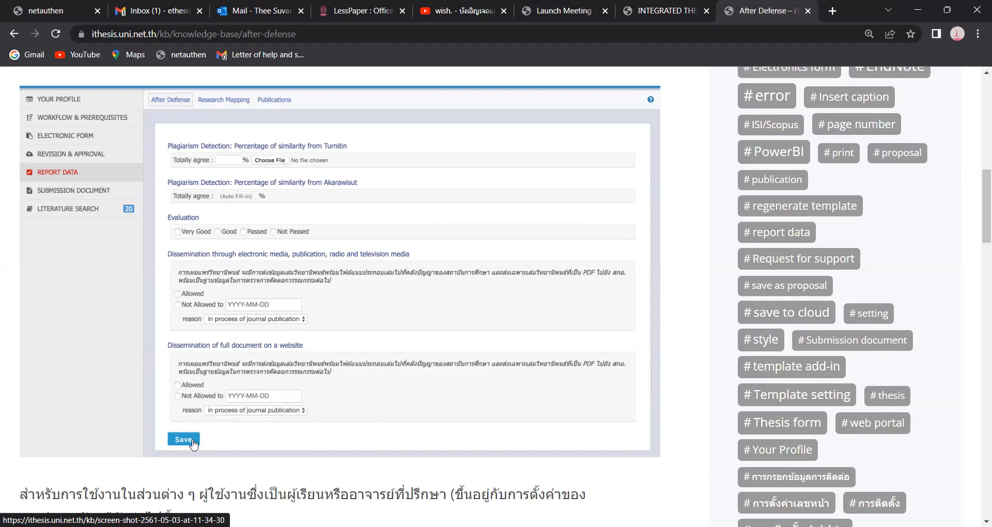
# - Go back from the After Defense article to the Report Data results listing Publication, Research Mapping and After Defense
pyautogui.scroll(-3, 192, 444)
pyautogui.scroll(-5, 158, 127)
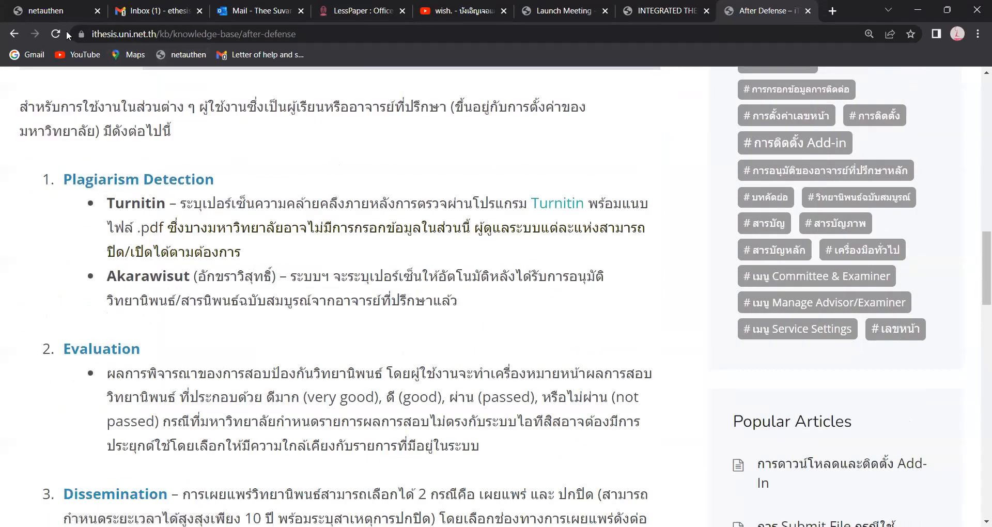
pyautogui.click(14, 34)
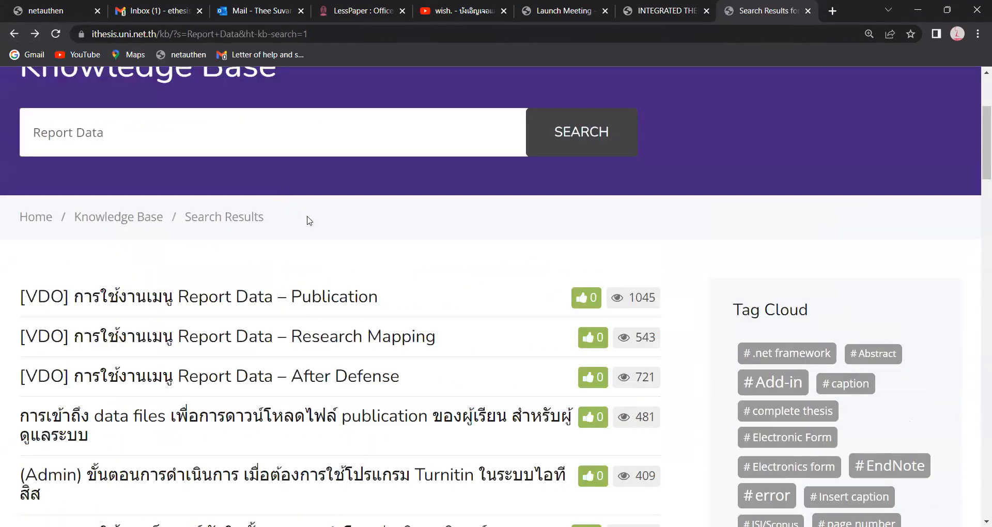
pyautogui.scroll(-1, 309, 220)
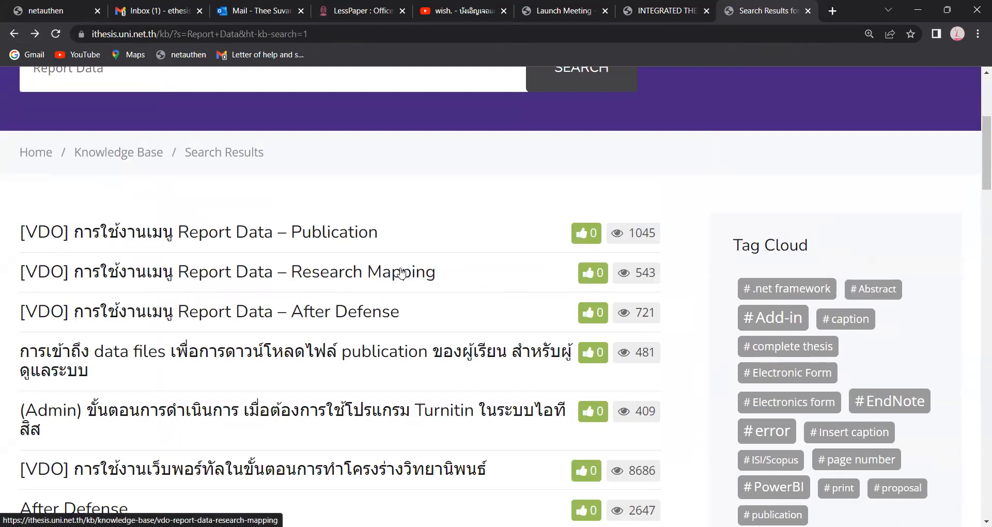
pyautogui.scroll(-3, 402, 272)
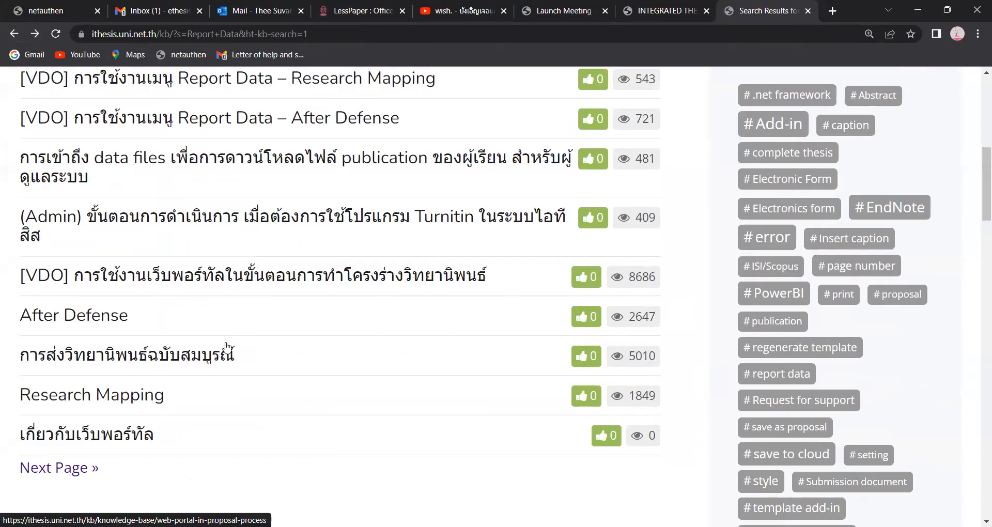
# - Open the Research Mapping article and read through its Subject Area, TSIC and research-category sections
pyautogui.click(157, 397)
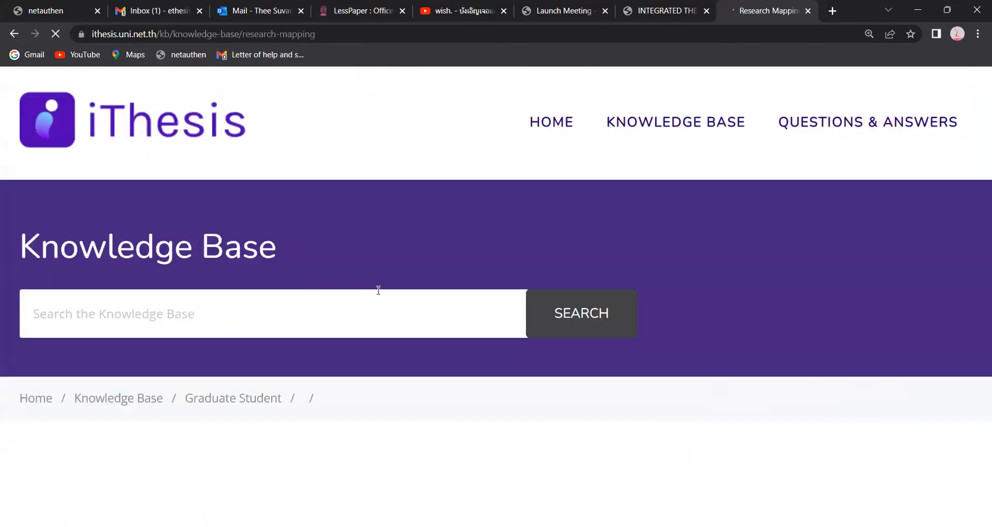
pyautogui.scroll(-7, 378, 290)
pyautogui.scroll(-2, 390, 281)
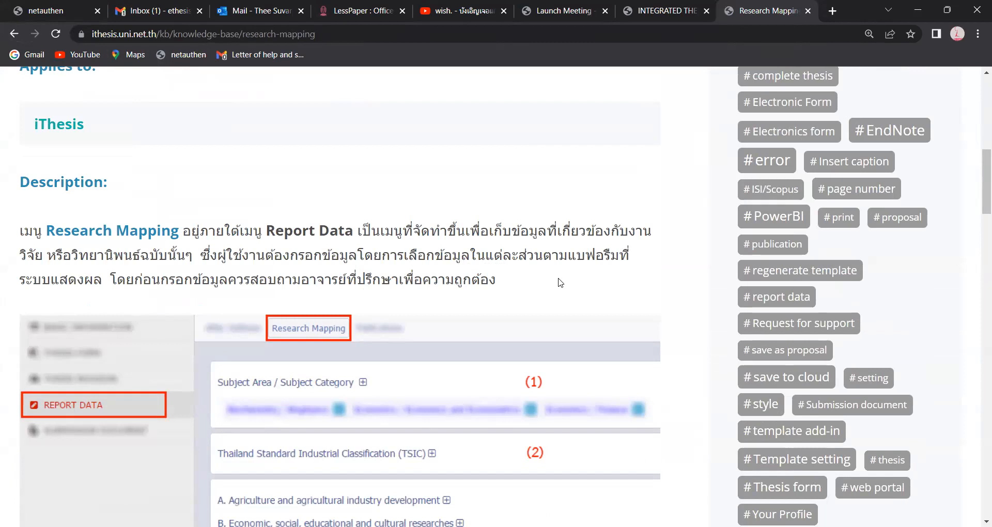
pyautogui.scroll(-1, 560, 284)
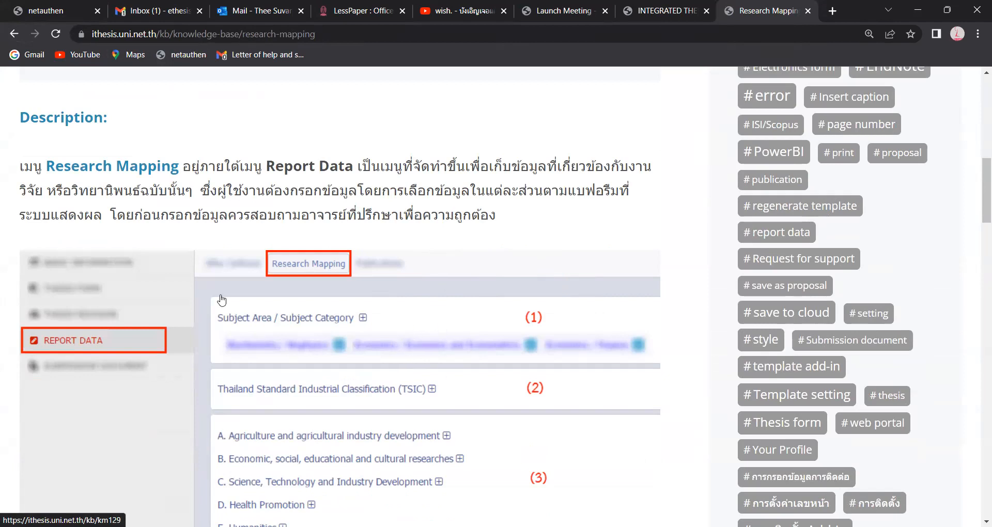
pyautogui.scroll(-2, 485, 312)
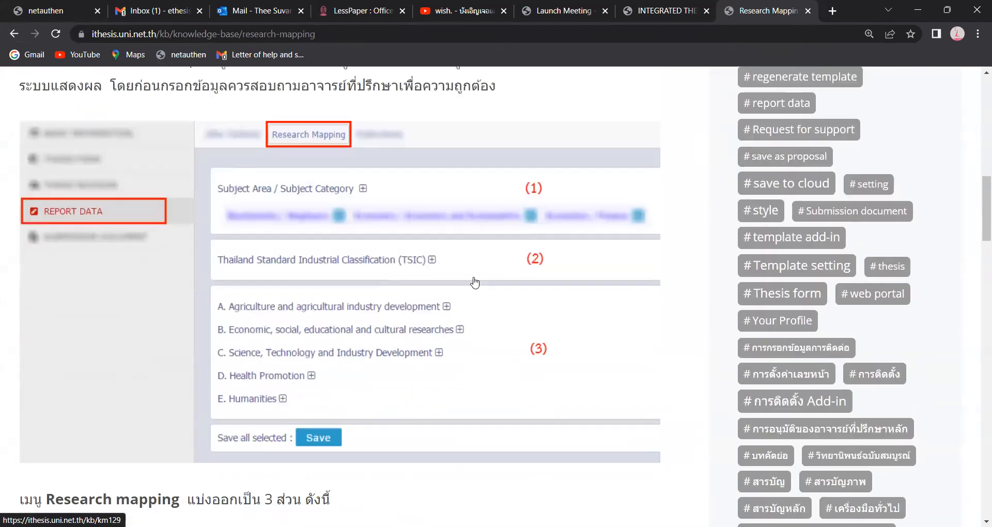
pyautogui.scroll(-1, 470, 273)
pyautogui.scroll(-1, 457, 249)
pyautogui.scroll(1, 439, 225)
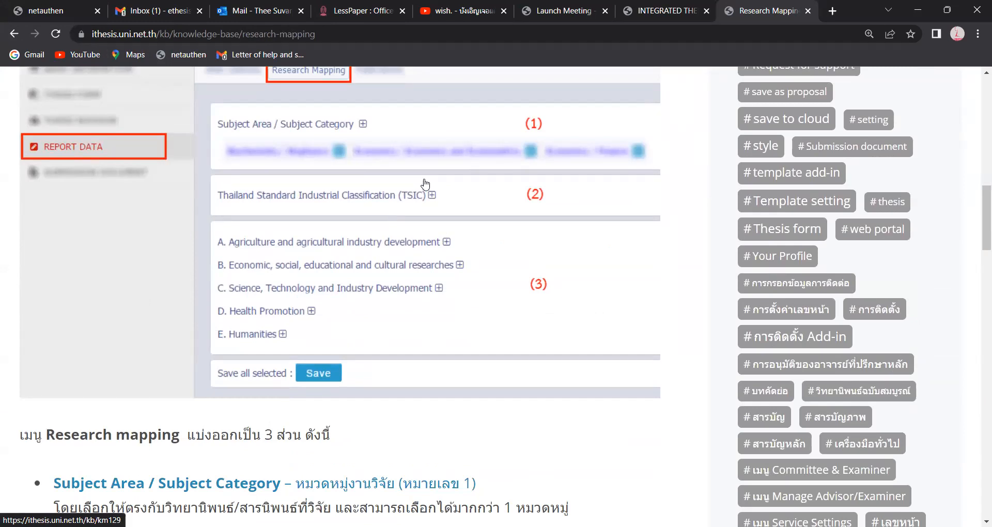
pyautogui.scroll(-2, 282, 176)
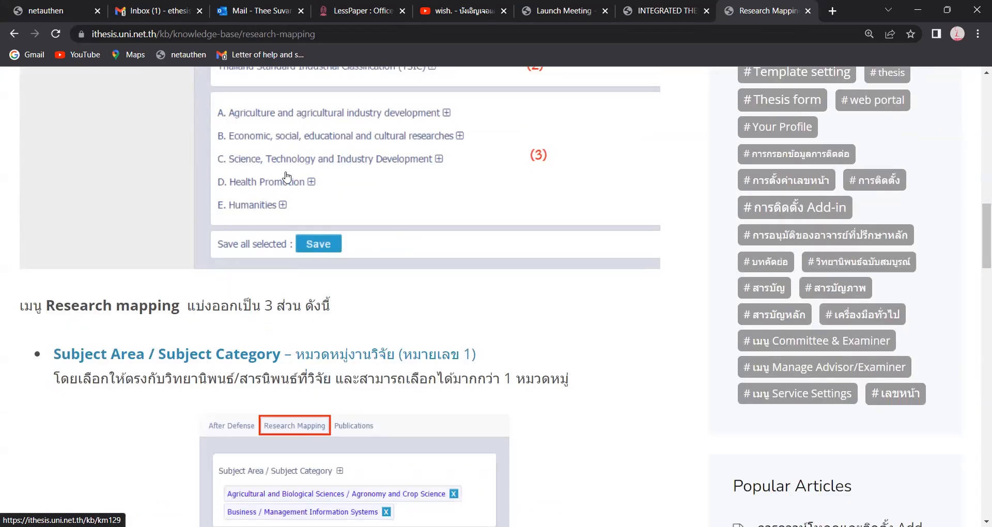
pyautogui.scroll(-1, 286, 176)
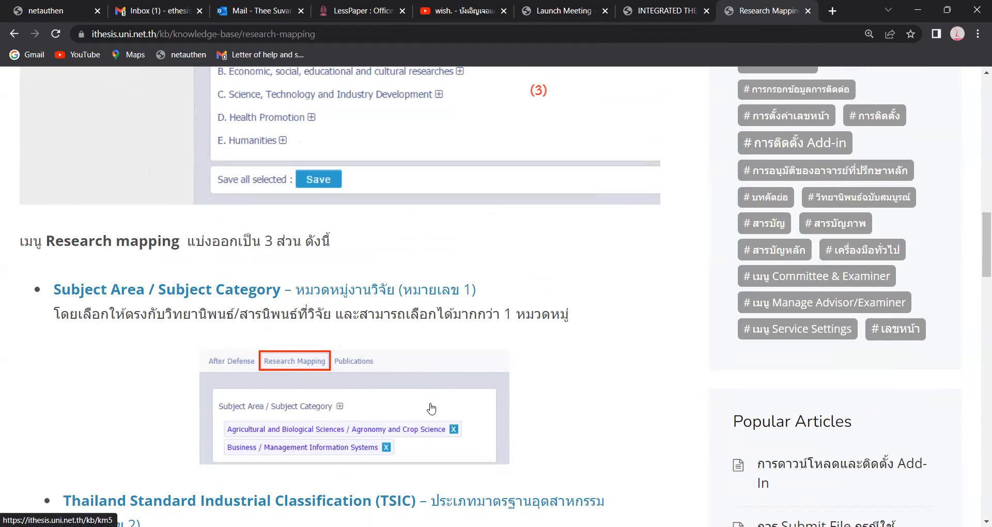
pyautogui.scroll(-1, 440, 403)
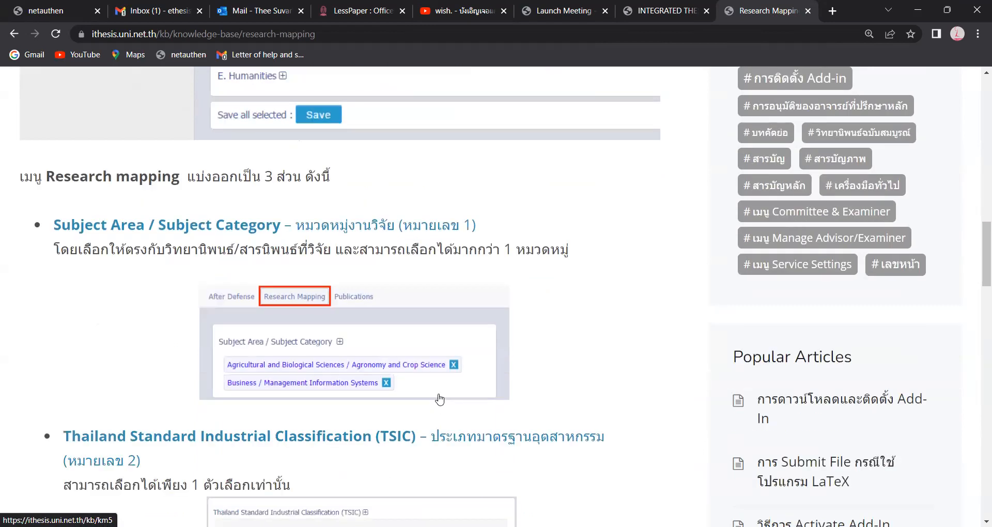
pyautogui.scroll(-2, 440, 399)
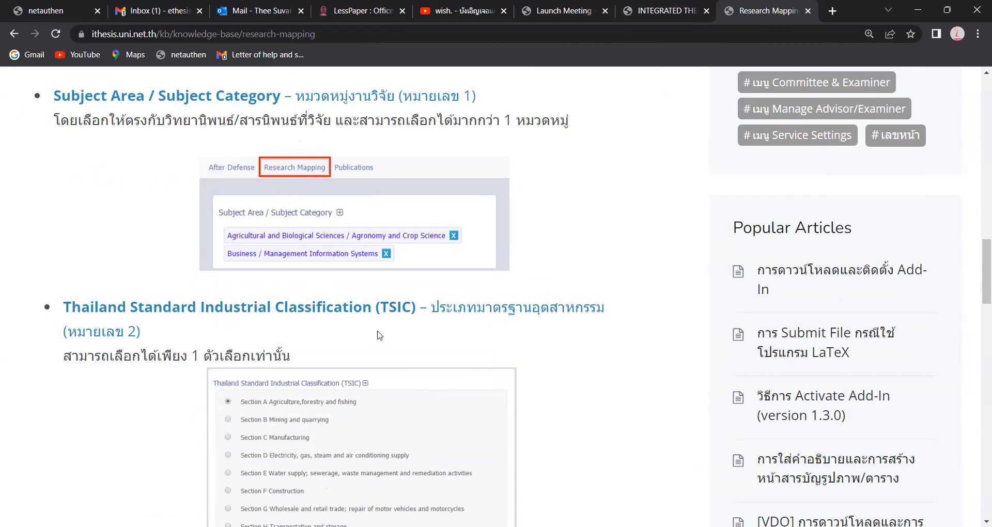
pyautogui.scroll(-1, 380, 336)
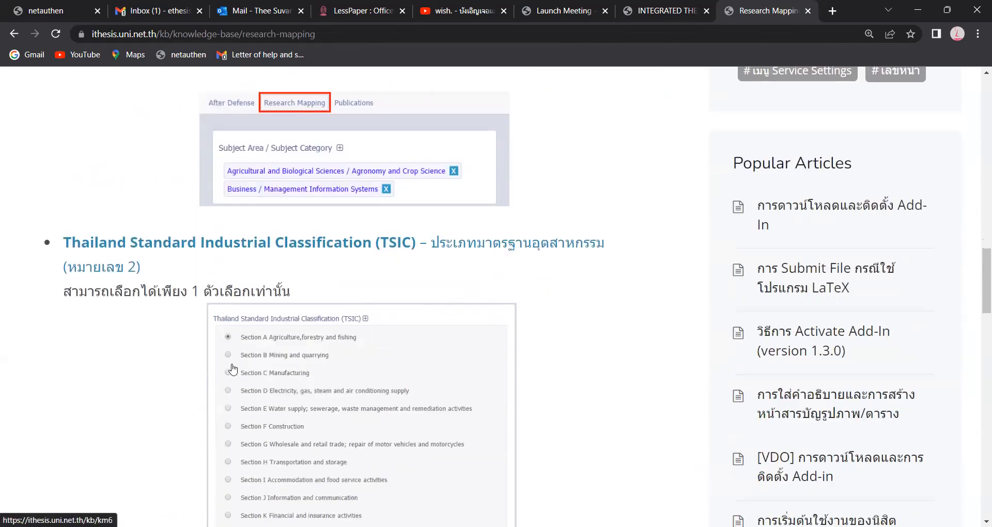
pyautogui.scroll(-1, 334, 405)
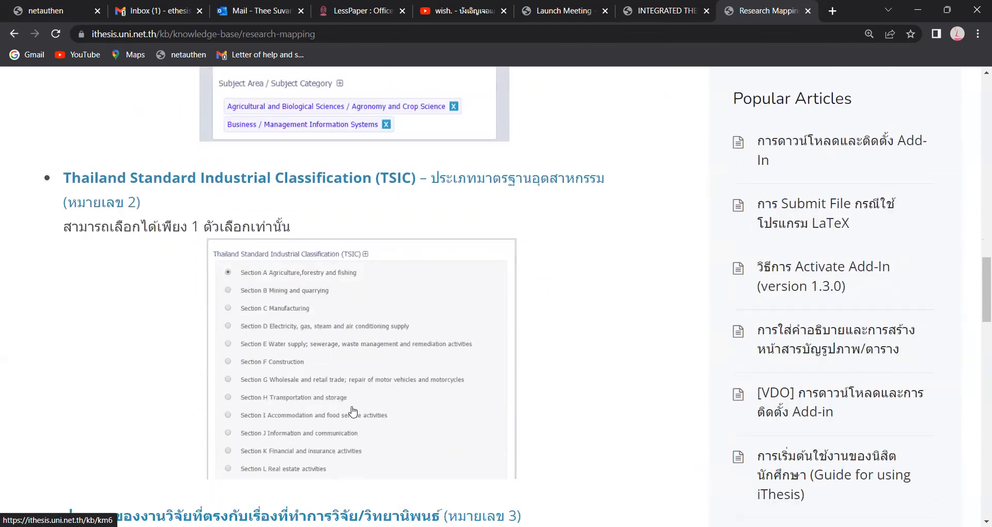
pyautogui.scroll(-2, 353, 412)
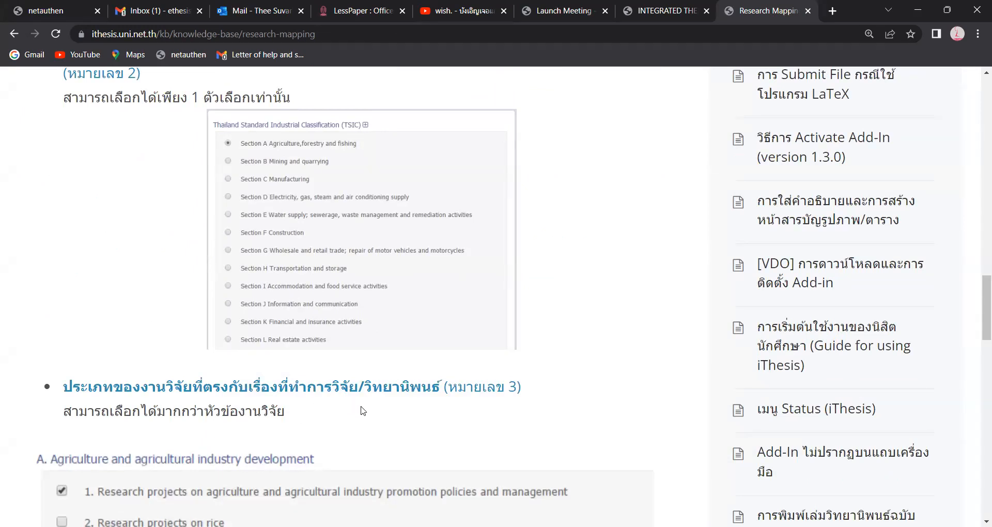
pyautogui.scroll(-1, 366, 413)
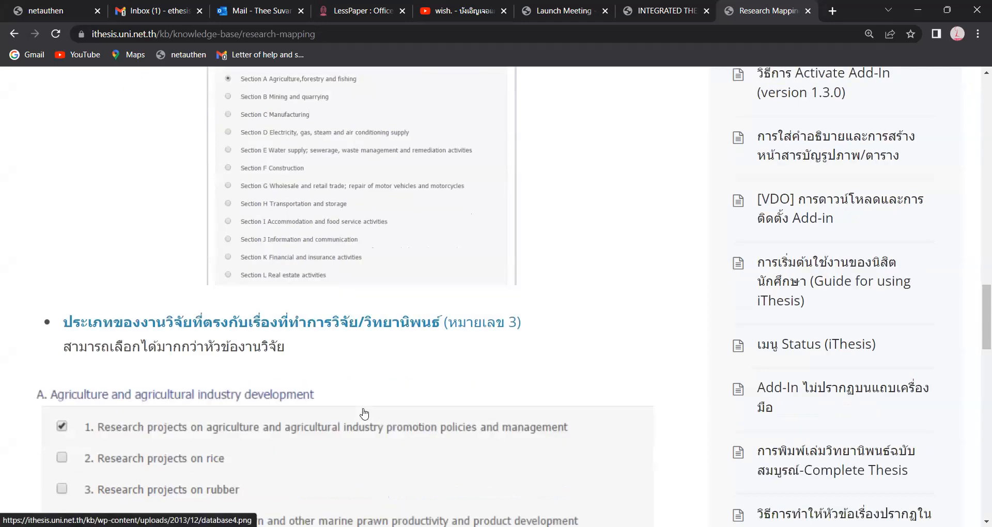
pyautogui.scroll(-1, 365, 414)
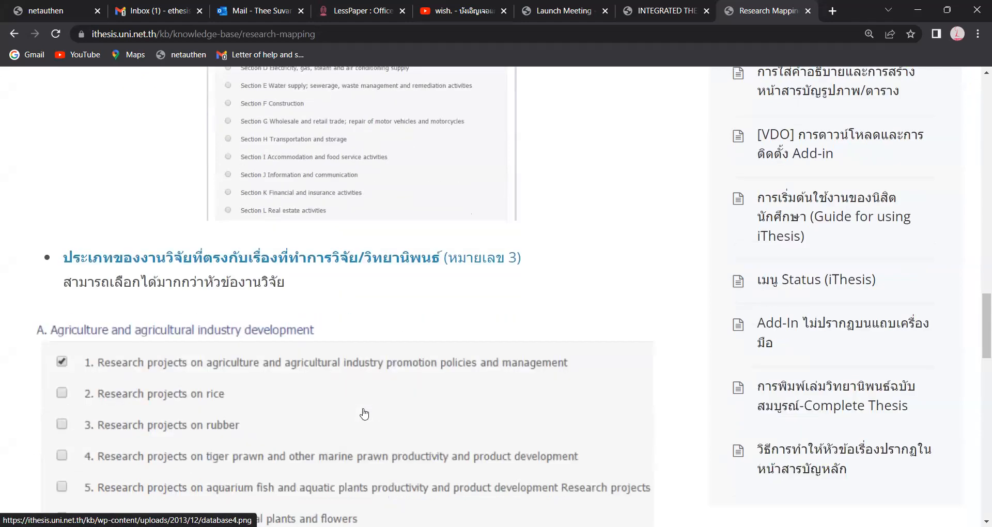
pyautogui.scroll(-1, 364, 414)
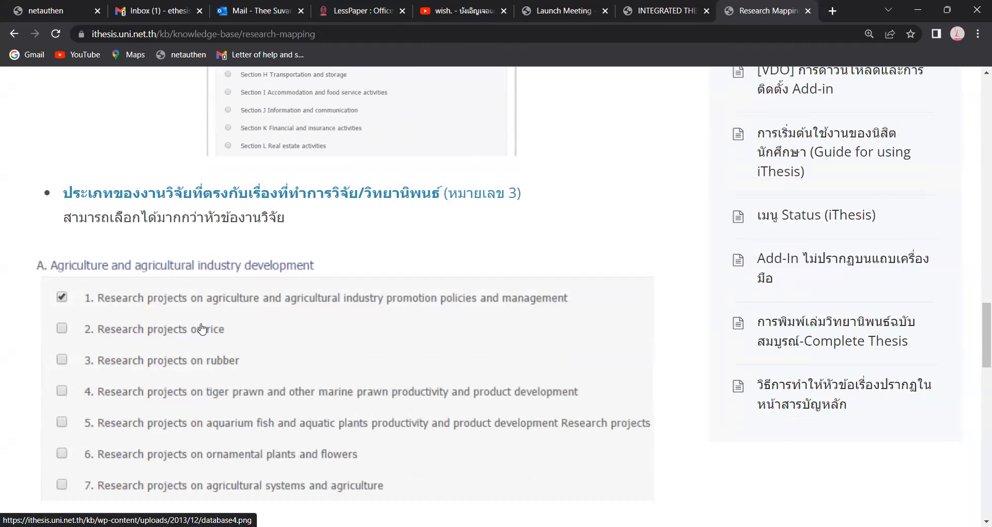
pyautogui.scroll(-1, 201, 329)
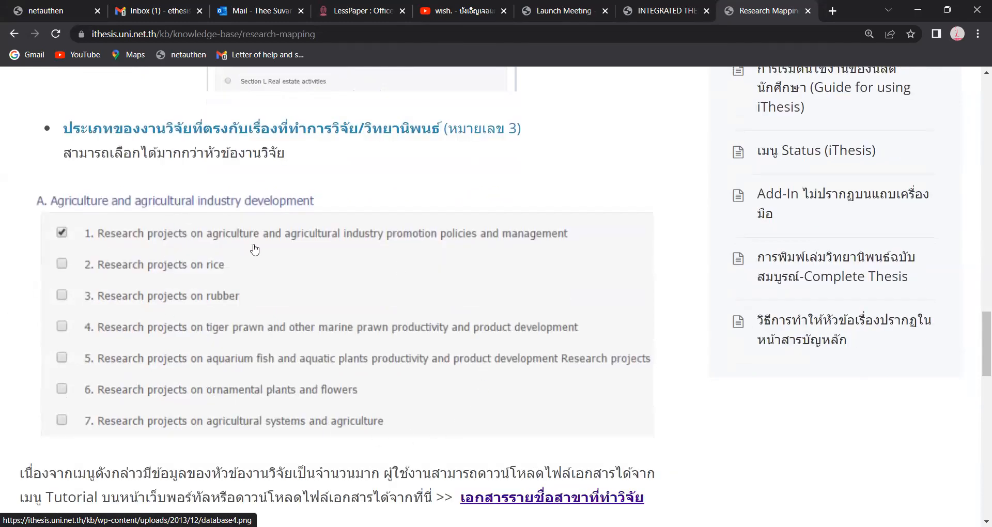
pyautogui.scroll(-1, 252, 244)
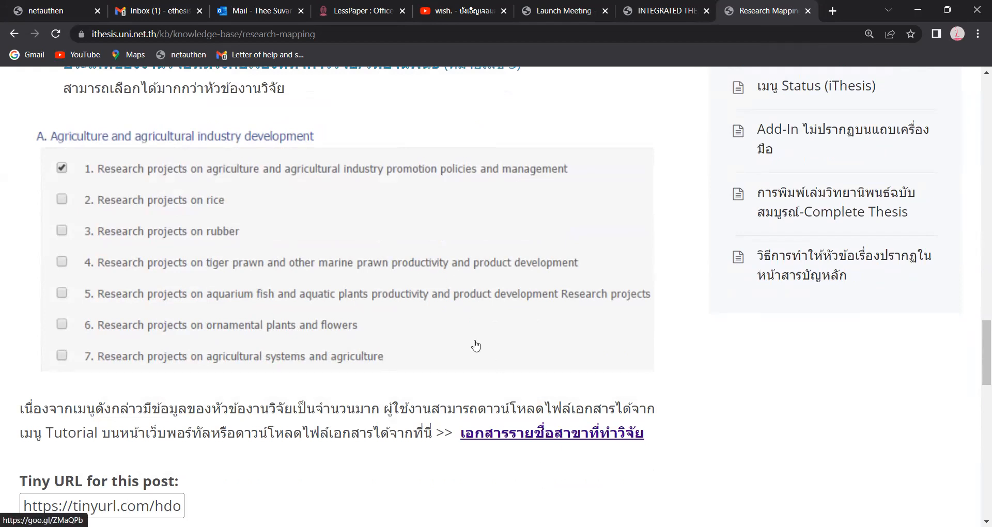
pyautogui.scroll(6, 476, 346)
pyautogui.scroll(12, 362, 282)
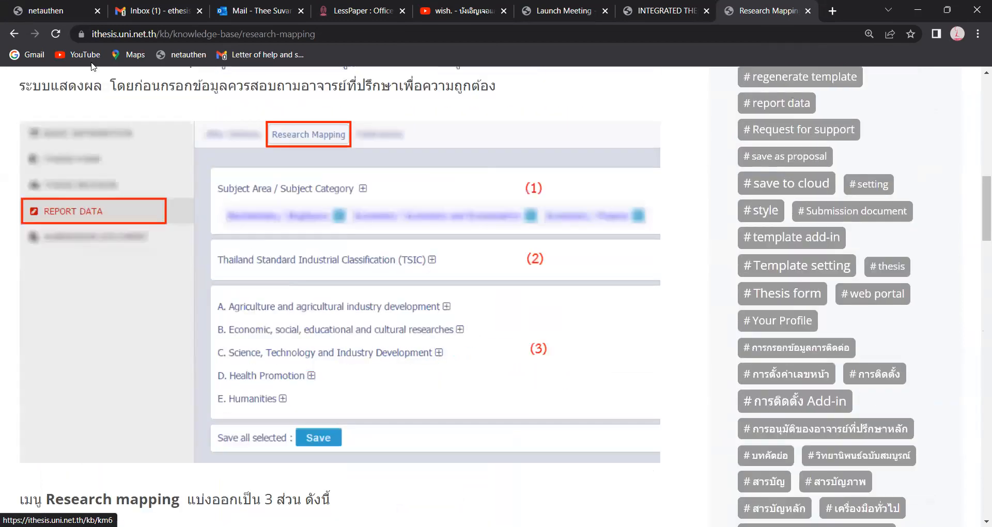
pyautogui.scroll(10, 92, 72)
pyautogui.click(14, 33)
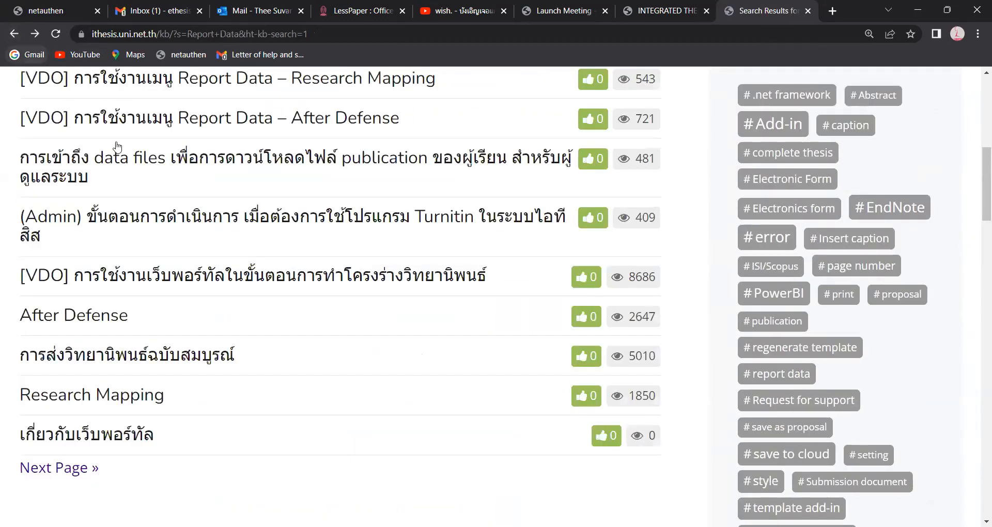
pyautogui.scroll(4, 315, 280)
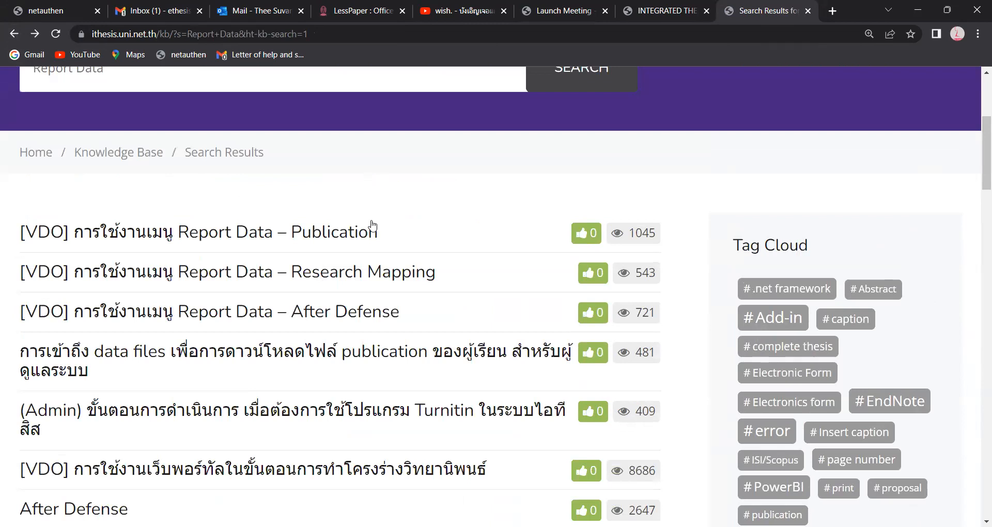
pyautogui.scroll(4, 372, 217)
pyautogui.moveTo(273, 262); pyautogui.dragTo(28, 248)
pyautogui.write('Pub')
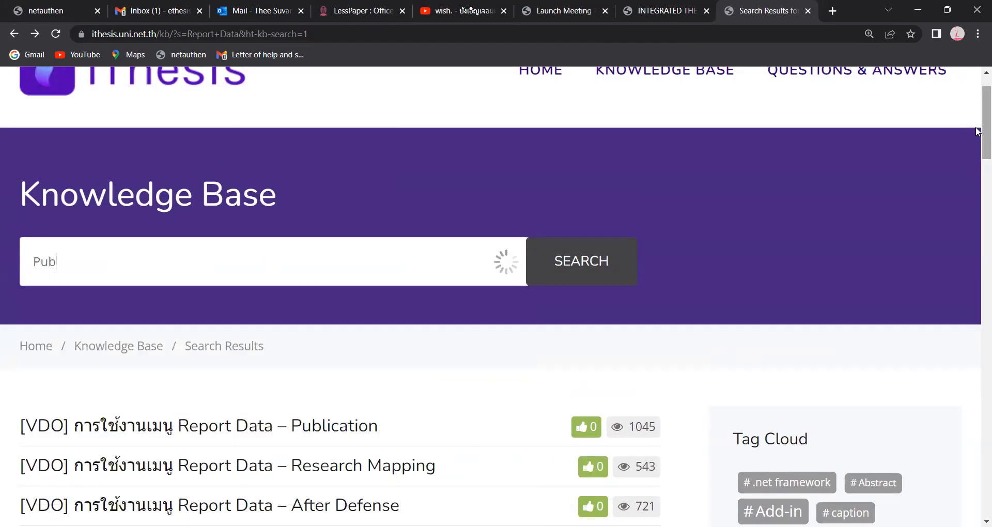
pyautogui.write('lication')
pyautogui.press('Return')
pyautogui.scroll(-7, 909, 201)
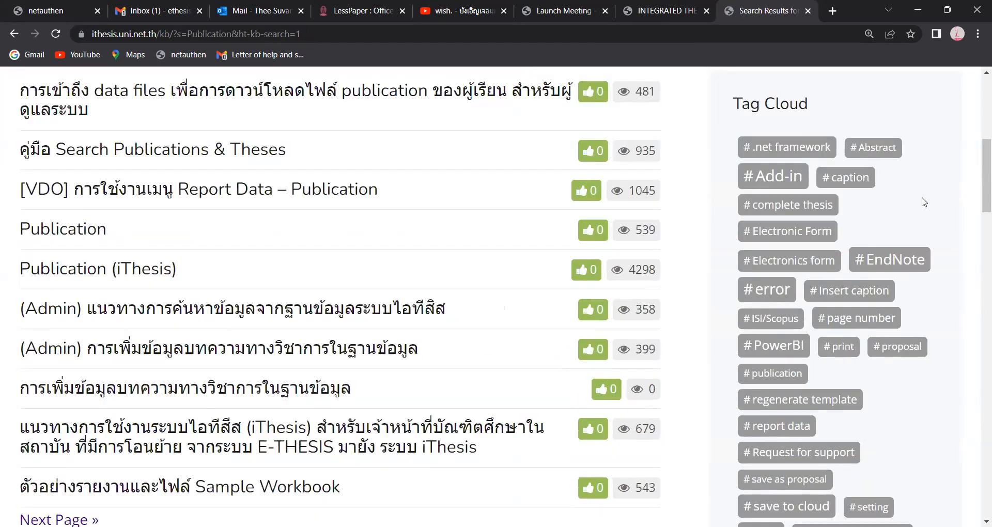
pyautogui.click(83, 230)
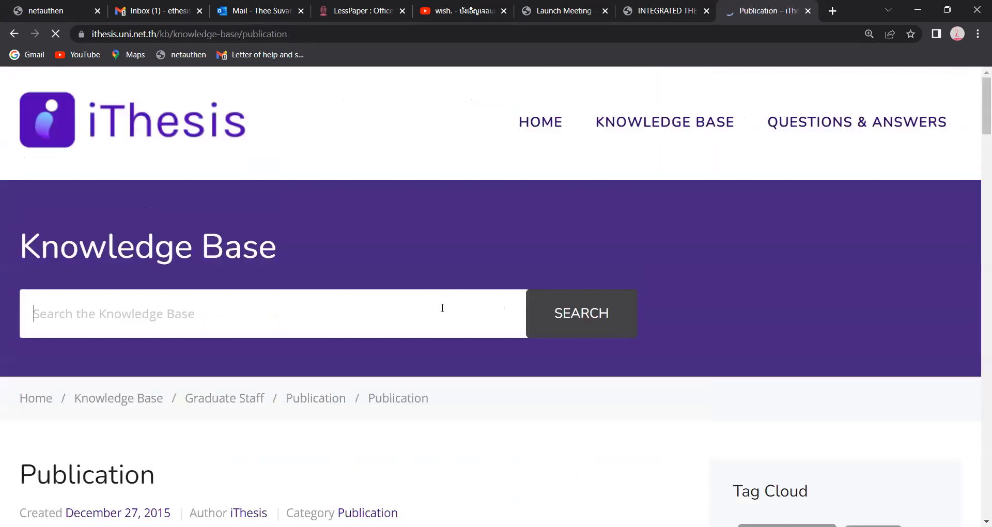
pyautogui.scroll(-5, 442, 308)
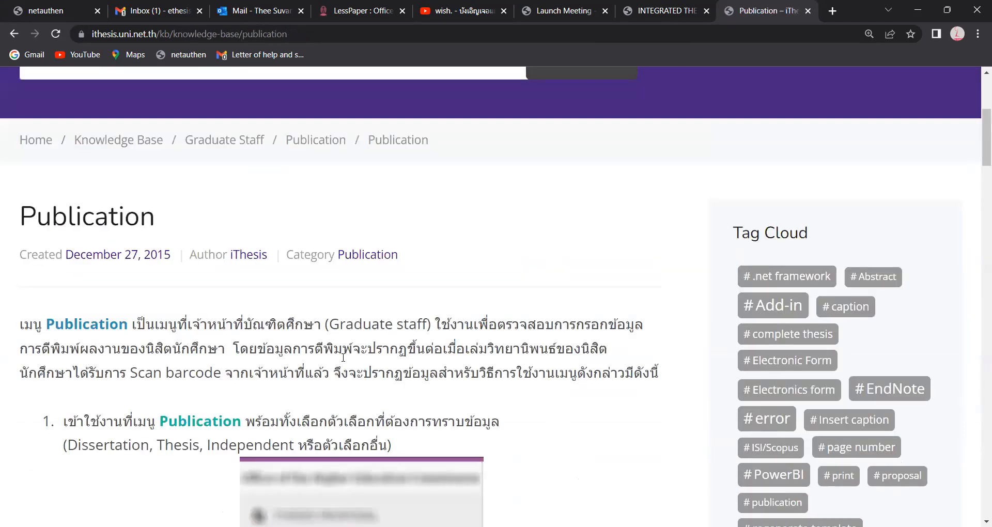
pyautogui.scroll(-5, 342, 357)
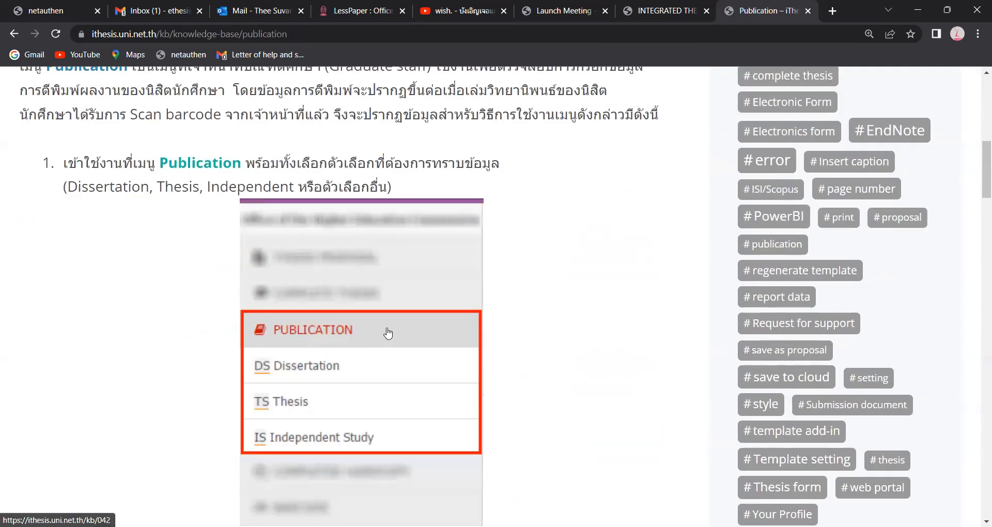
pyautogui.scroll(5, 385, 332)
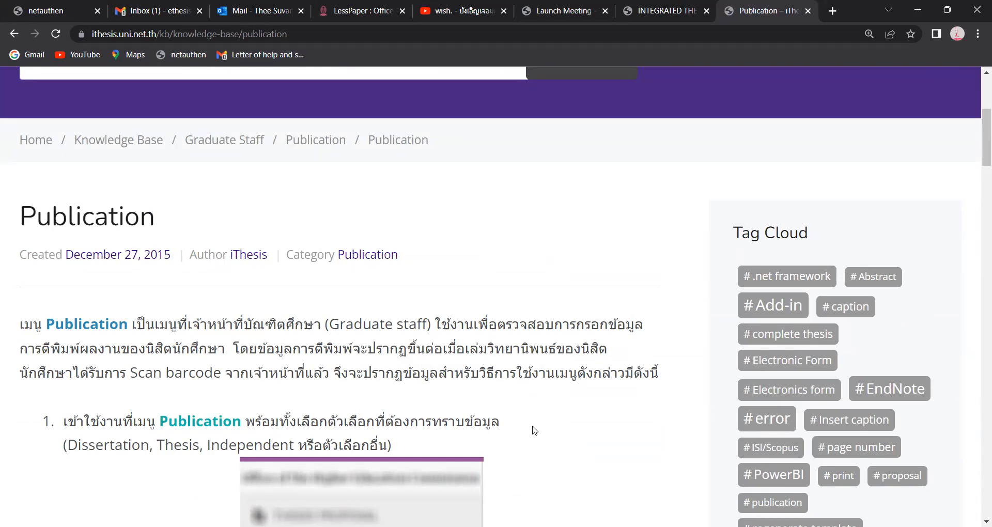
pyautogui.scroll(-10, 443, 416)
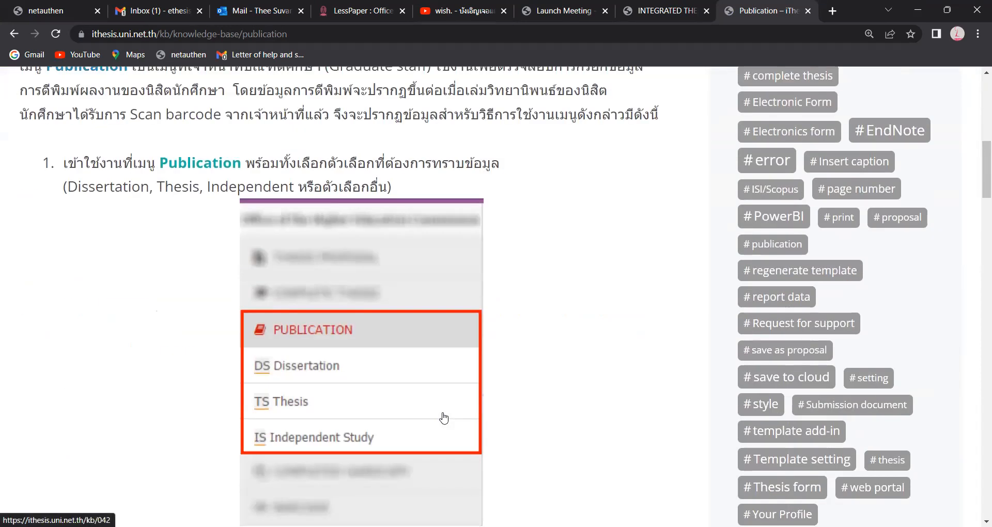
pyautogui.scroll(3, 433, 365)
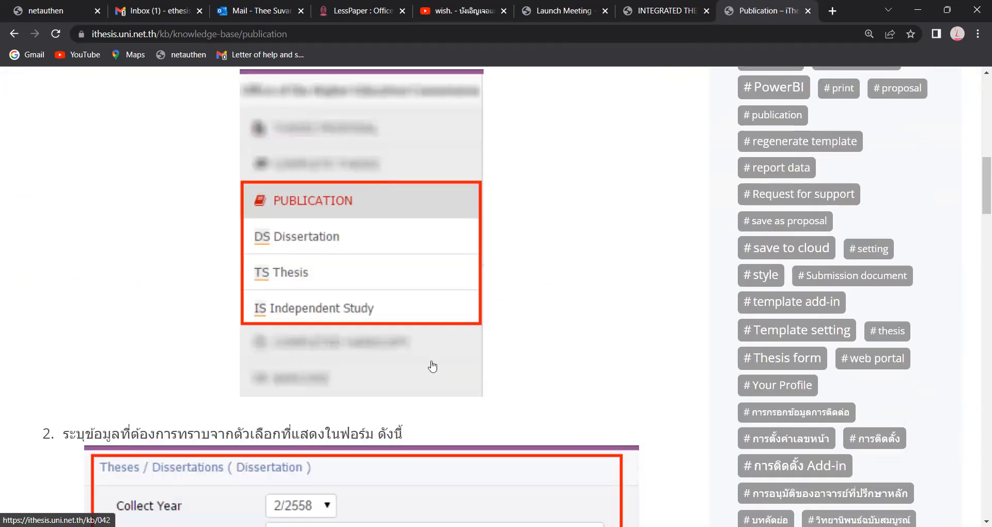
pyautogui.scroll(-4, 433, 366)
pyautogui.scroll(-2, 433, 367)
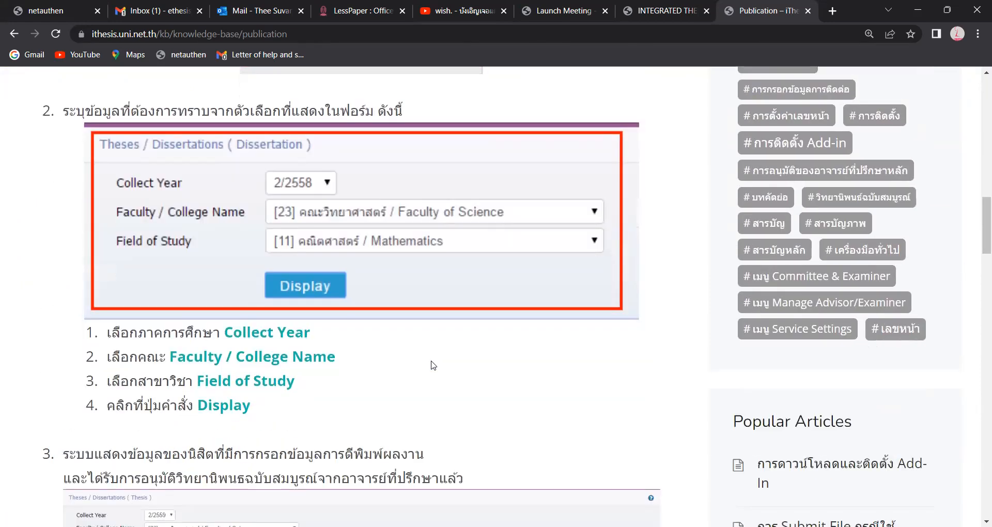
pyautogui.scroll(6, 433, 365)
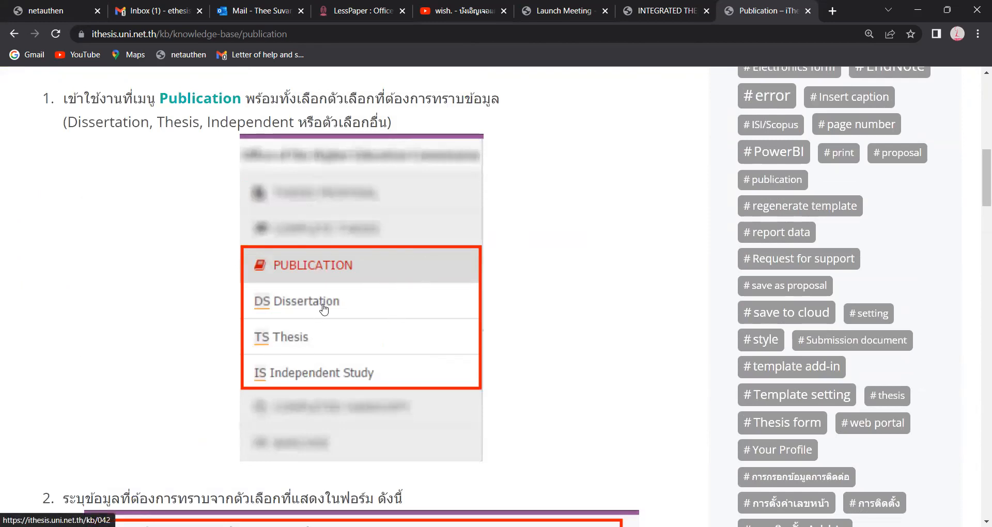
pyautogui.scroll(-4, 346, 362)
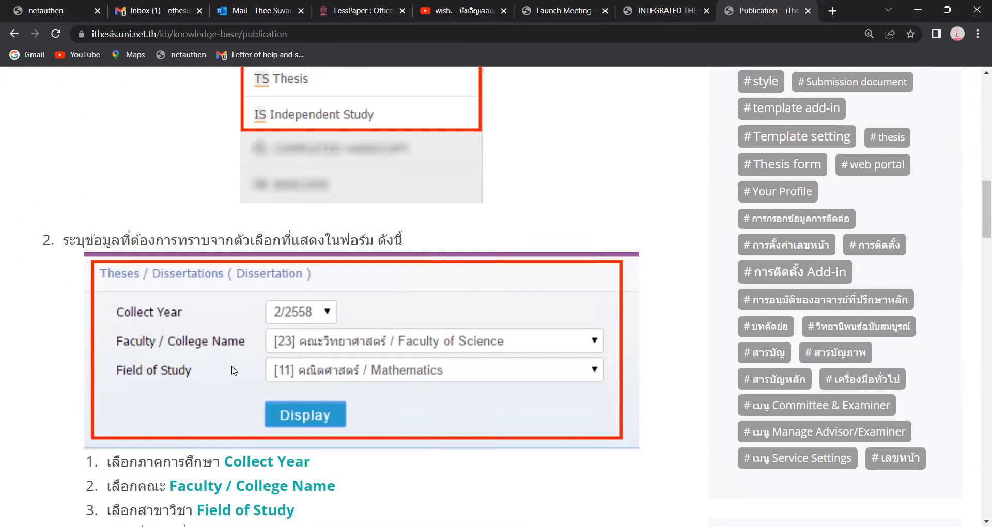
# - Scroll to the end of the Publication article and back up, then switch to the YouTube tab
pyautogui.scroll(-4, 234, 371)
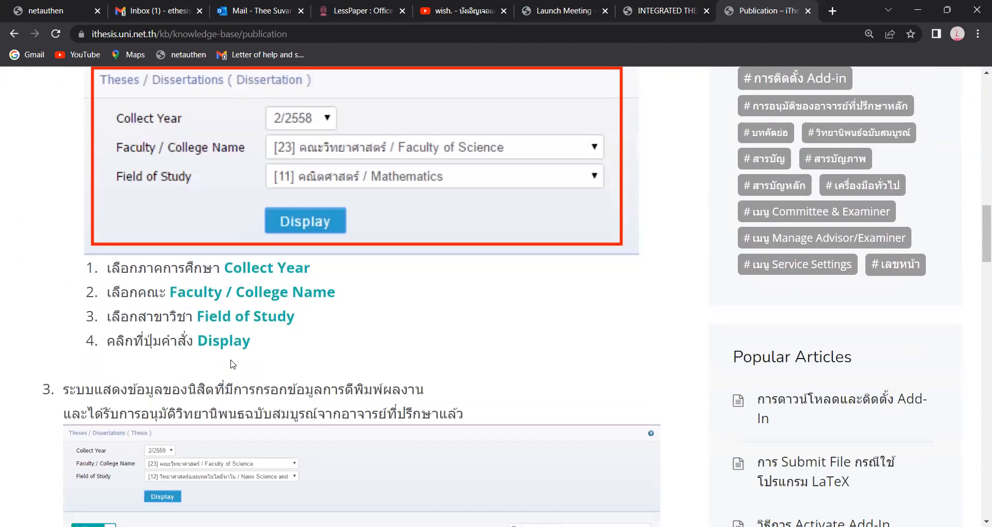
pyautogui.scroll(-2, 233, 365)
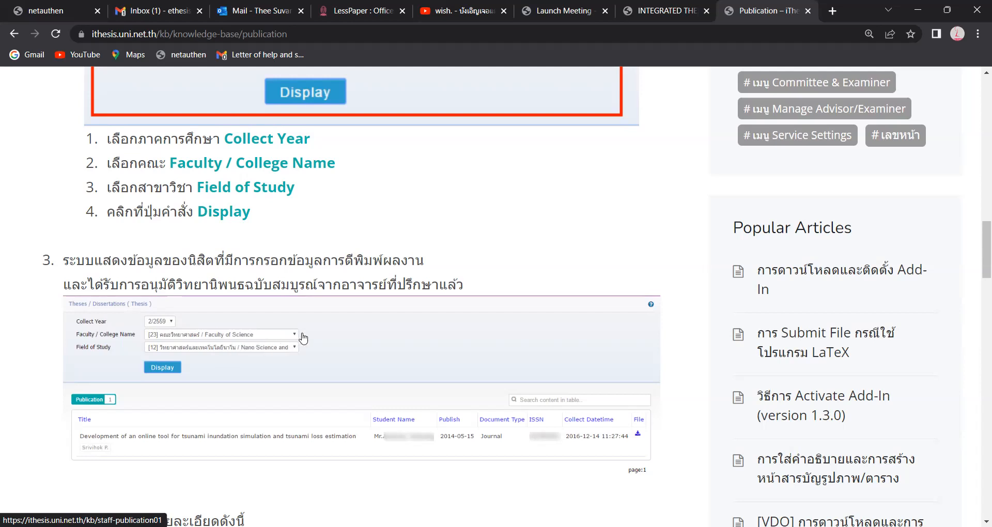
pyautogui.scroll(-5, 310, 341)
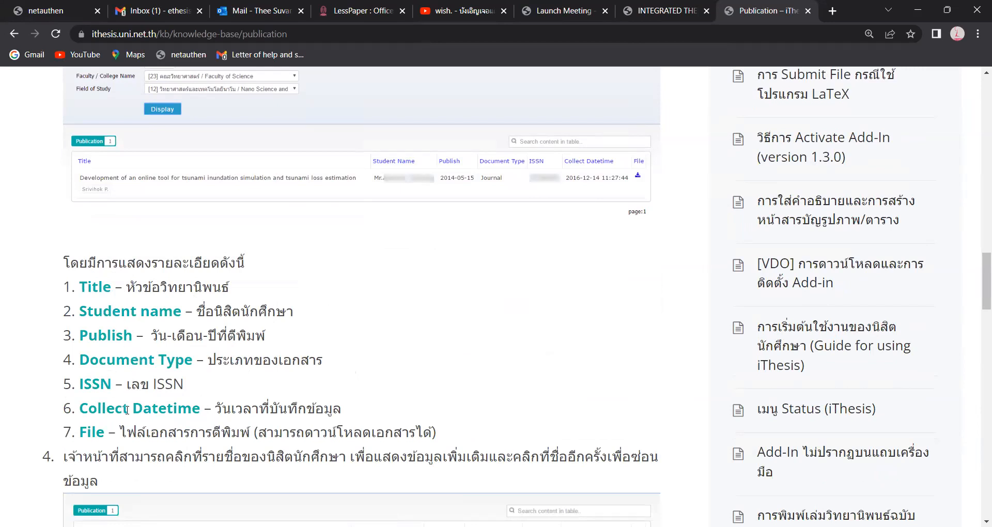
pyautogui.scroll(-5, 103, 439)
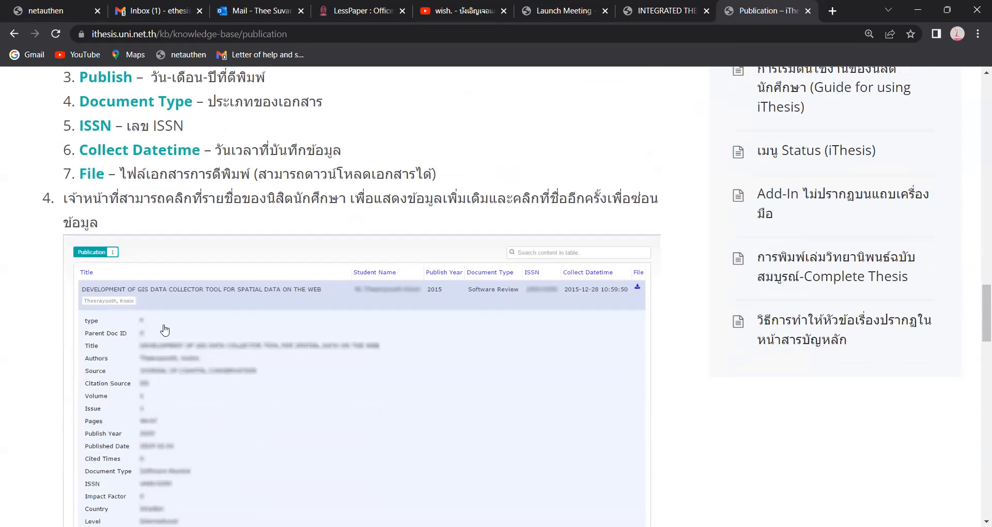
pyautogui.scroll(-3, 239, 282)
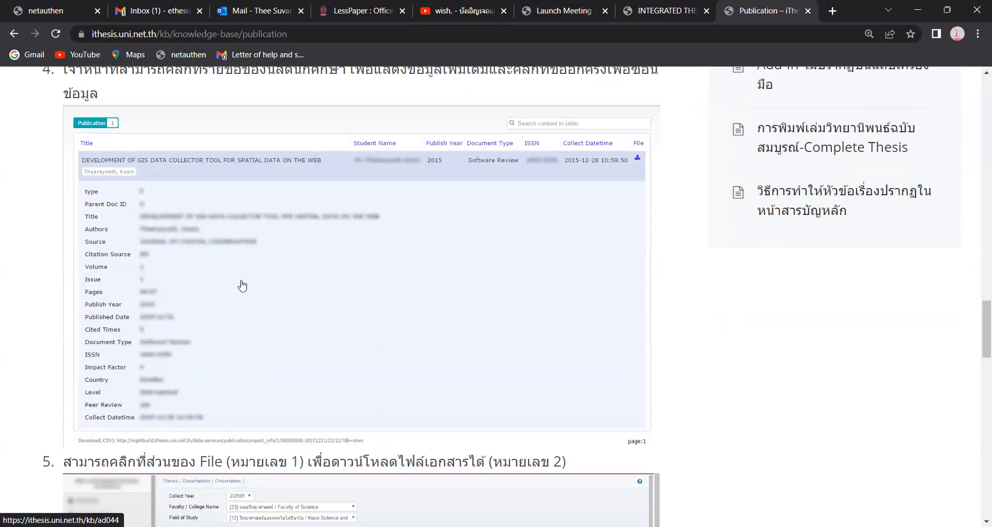
pyautogui.scroll(1, 255, 277)
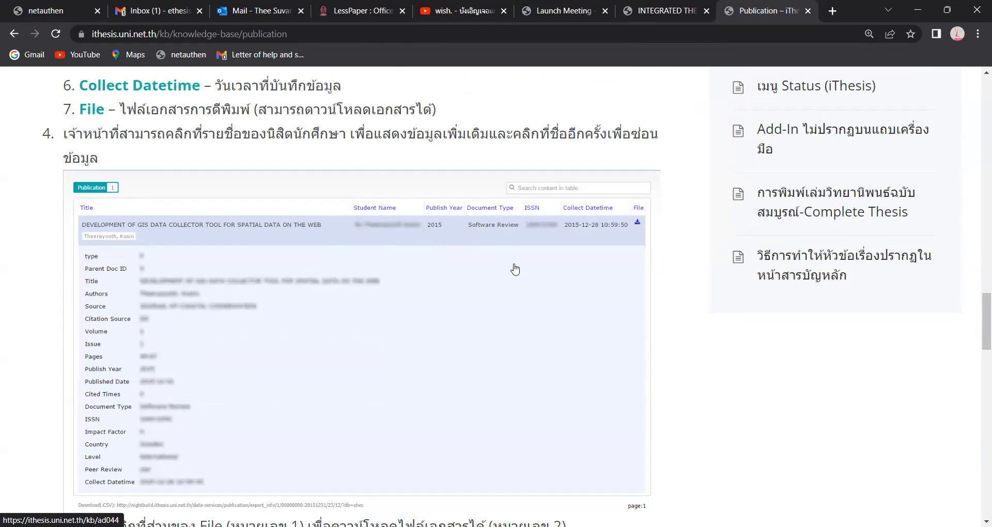
pyautogui.scroll(-5, 515, 271)
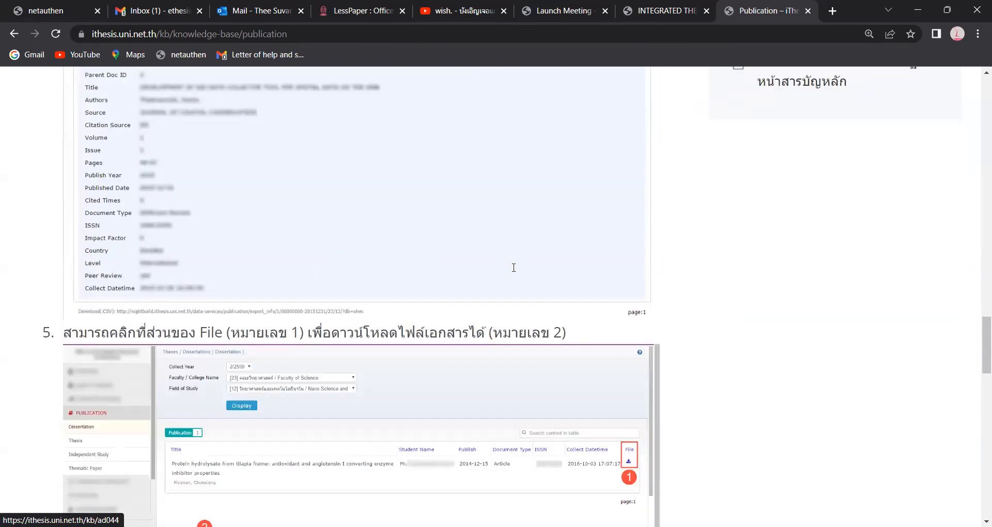
pyautogui.scroll(-7, 514, 269)
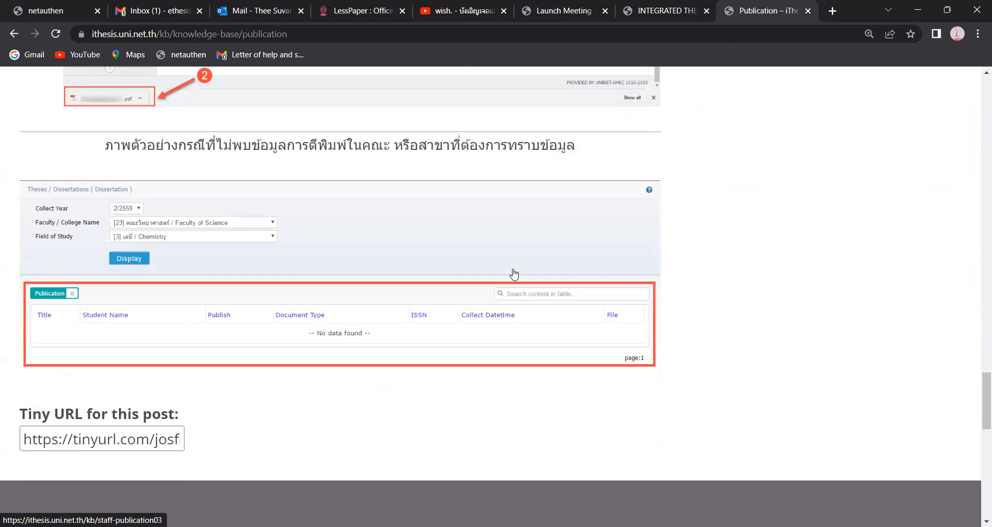
pyautogui.scroll(20, 514, 274)
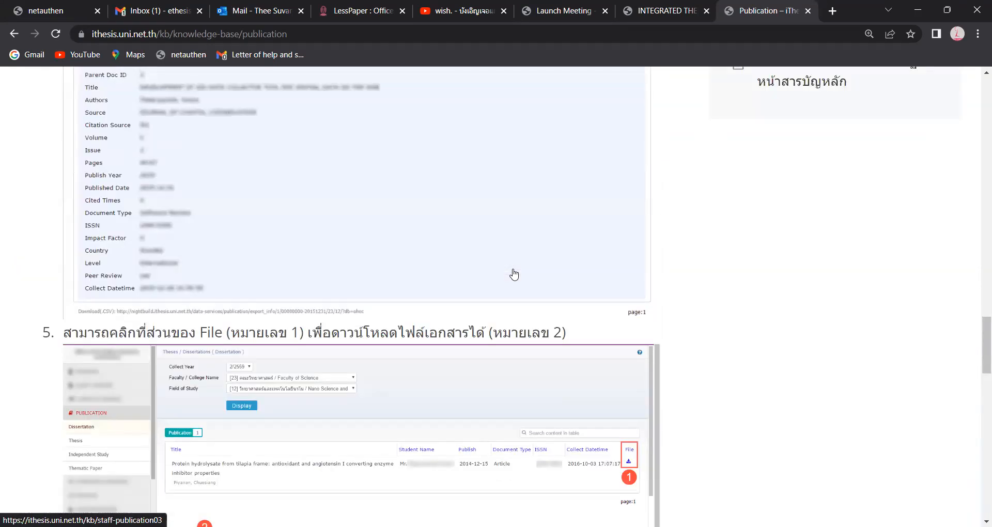
pyautogui.scroll(9, 470, 202)
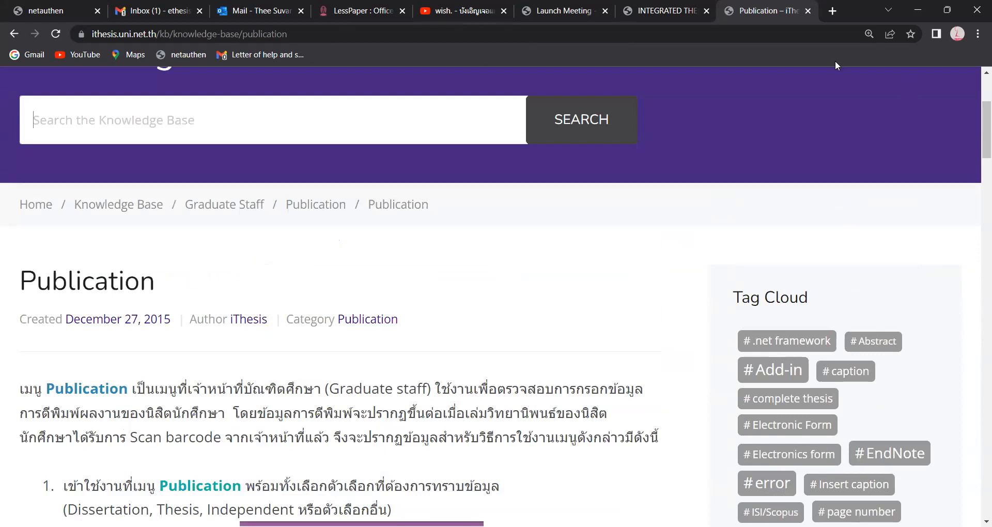
pyautogui.click(461, 11)
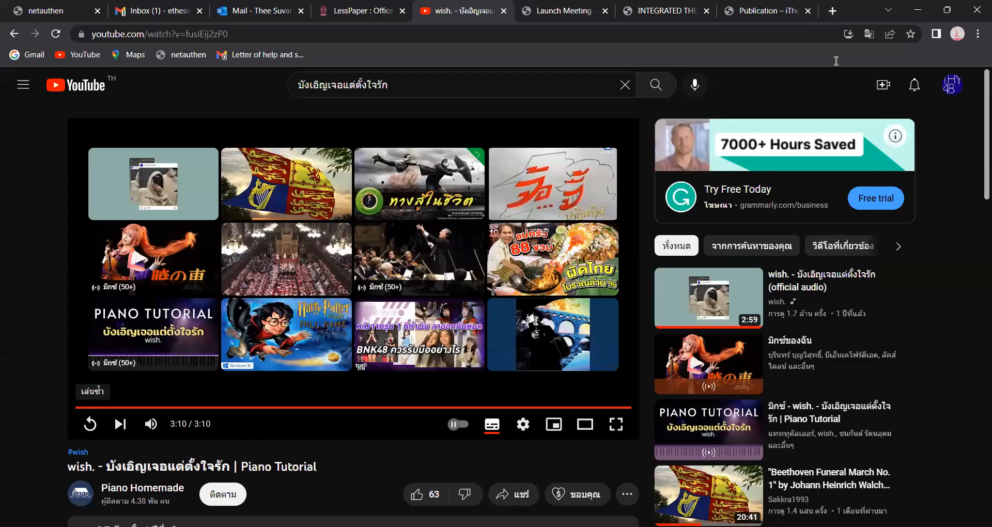
# - Switch to the INTEGRATED THESIS tab and show the Submission Document checklist of missing items such as page count and TSIC
pyautogui.click(666, 11)
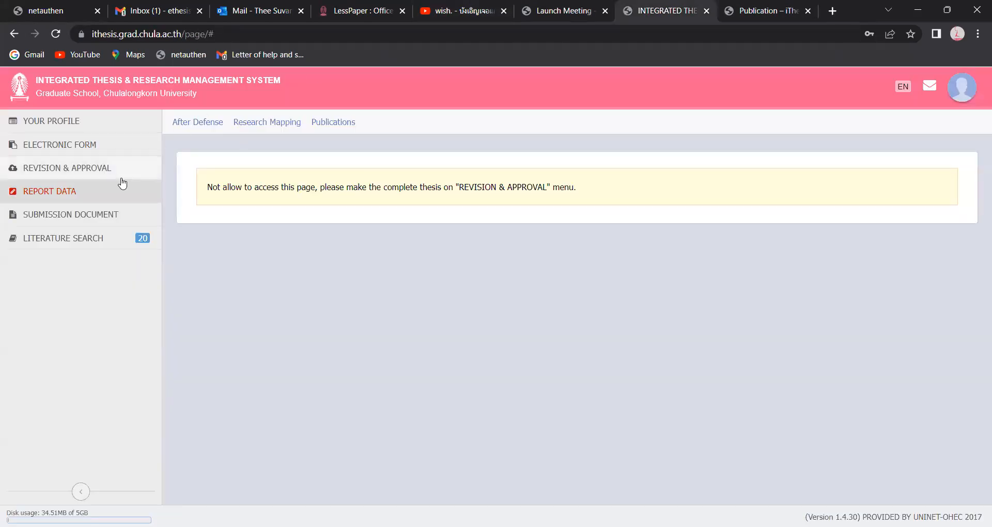
pyautogui.click(99, 218)
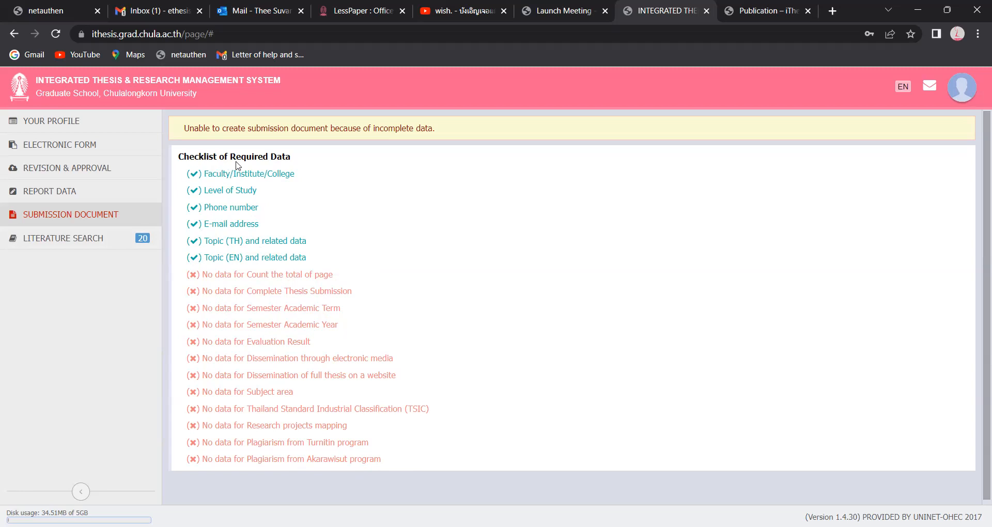
# - Show the Literature Search page with its 10 suggested publications and title search box
pyautogui.click(101, 245)
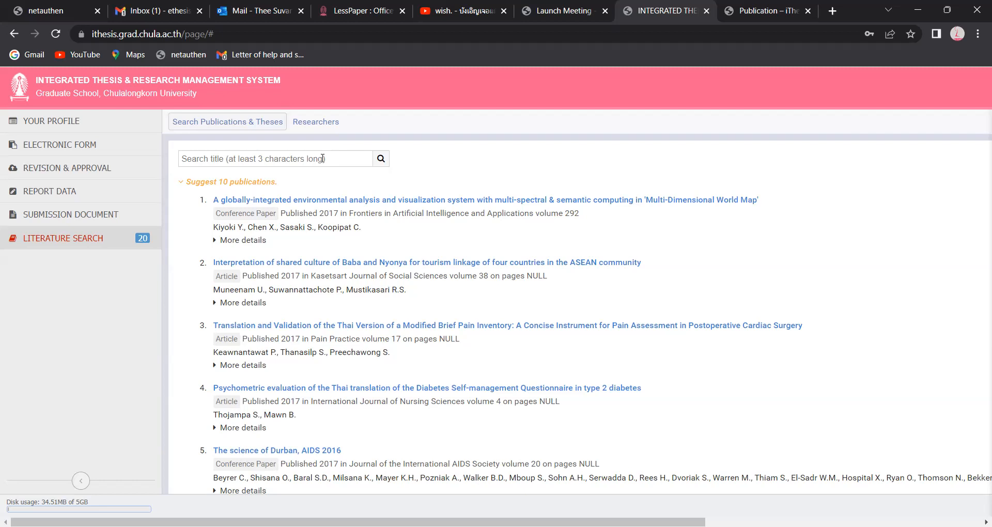
pyautogui.click(334, 130)
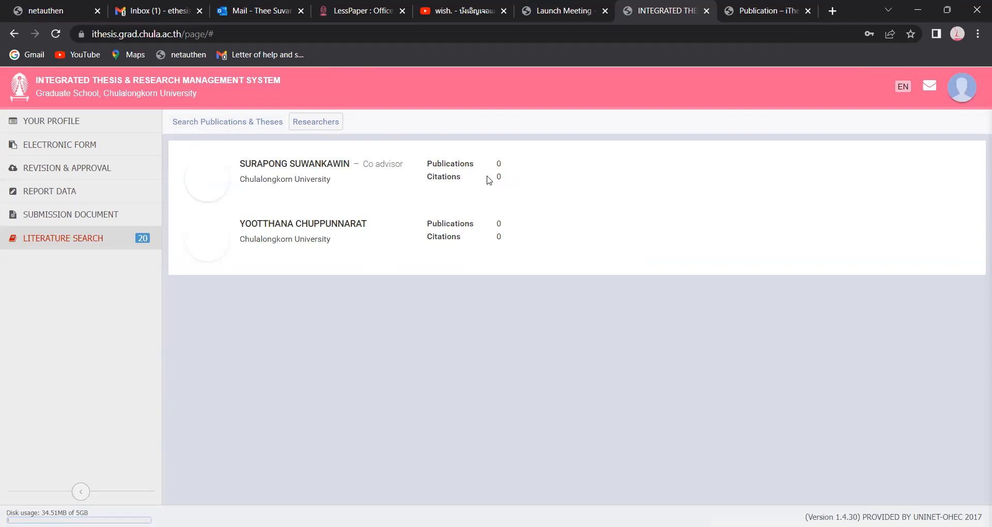
pyautogui.click(222, 124)
pyautogui.scroll(-10, 862, 196)
pyautogui.scroll(10, 862, 196)
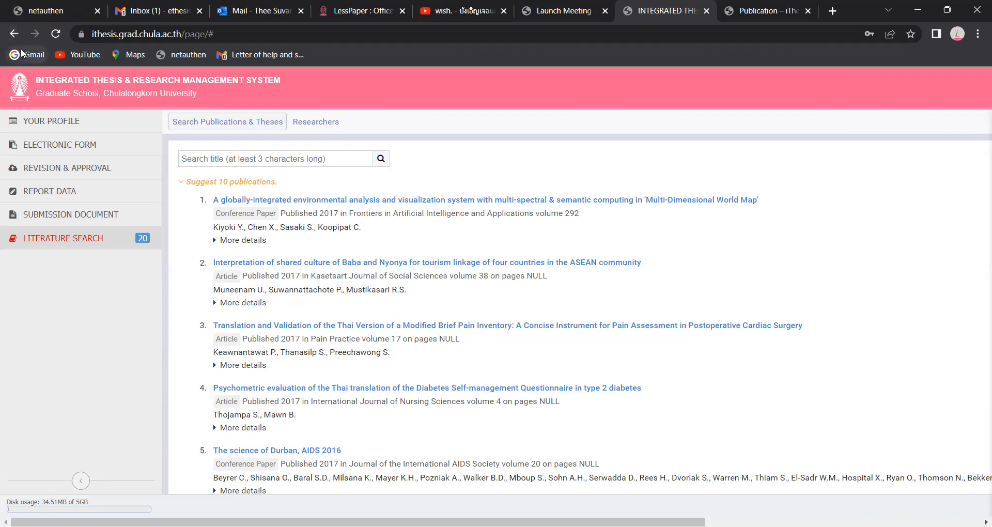
# - Zoom the page out, return to the student profile page, and log out of iThesis
pyautogui.hotkey('ctrl', '-')
pyautogui.hotkey('ctrl', '-')
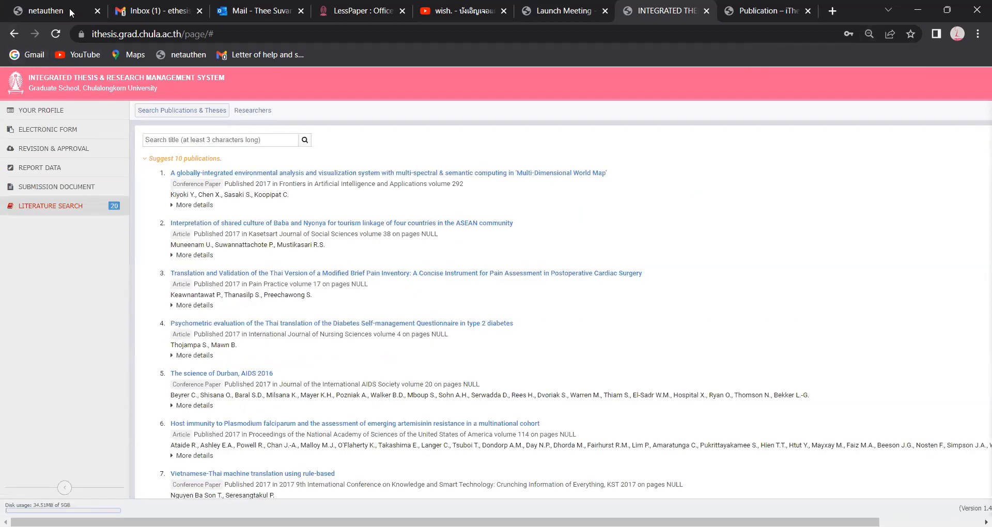
pyautogui.click(14, 34)
pyautogui.click(12, 36)
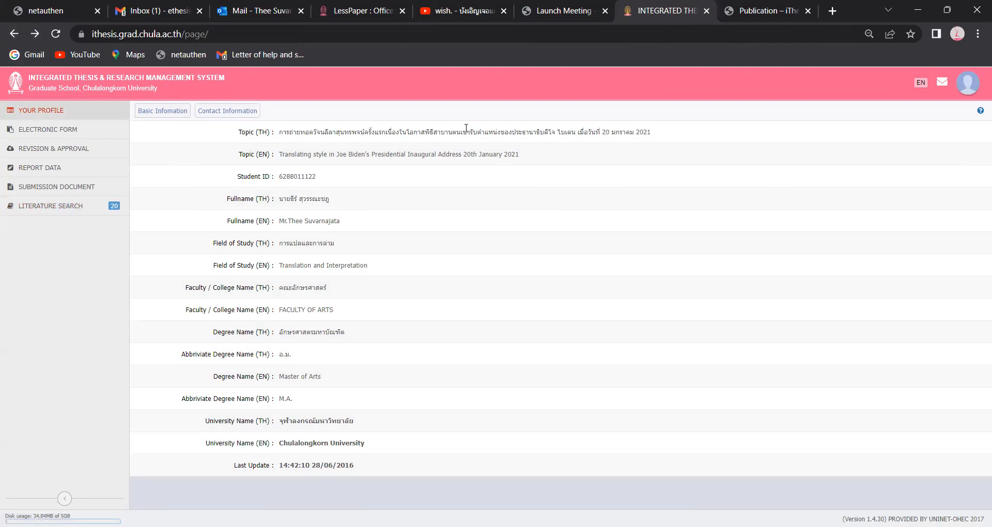
pyautogui.click(970, 83)
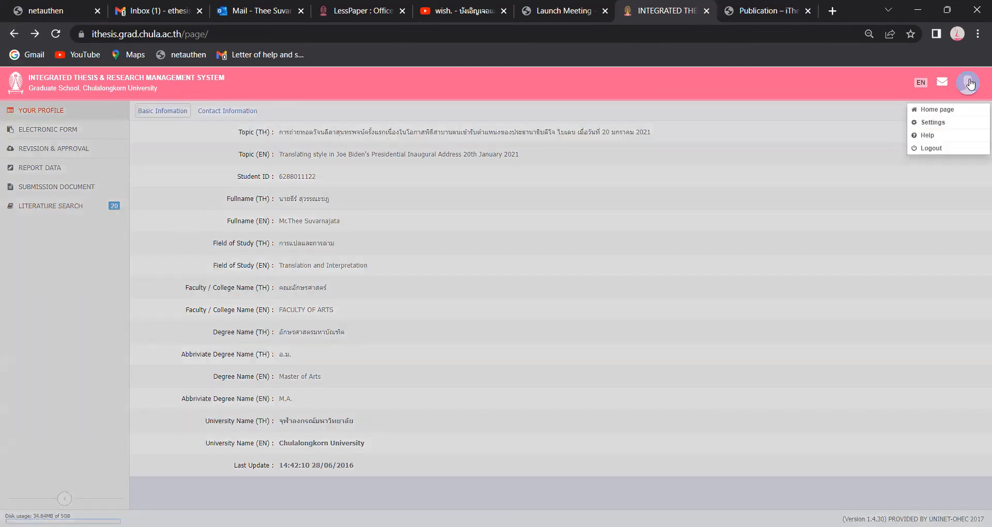
pyautogui.click(931, 150)
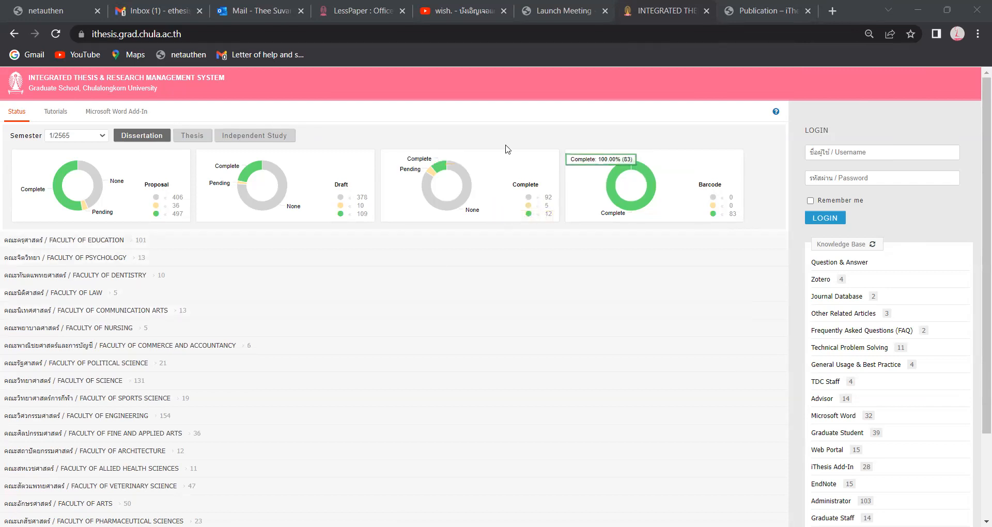
# - Show the Microsoft Word Add-In downloads: iThesis x64 and x86 1.3.0 plus three prerequisite programs
pyautogui.click(138, 115)
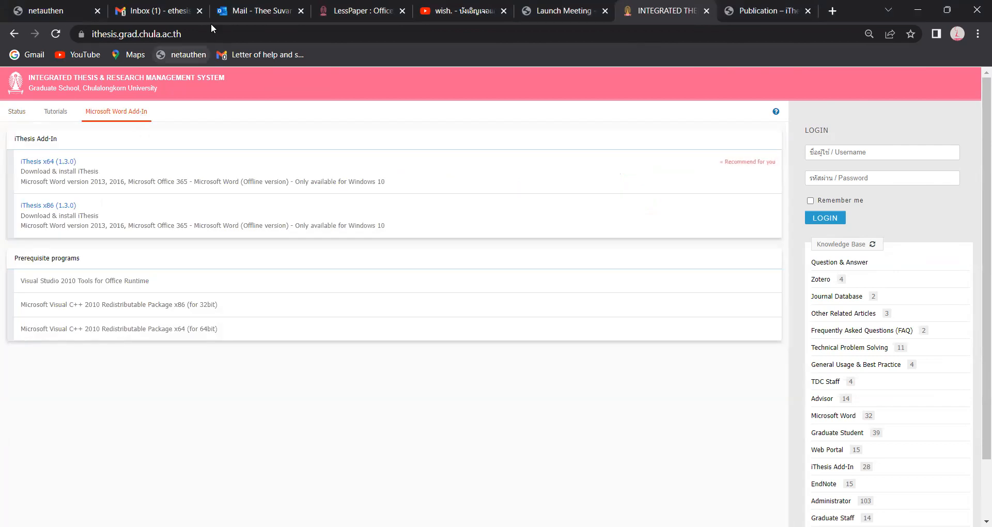
# - Download the iThesis x64 (1.3.0) .msi installer and minimize the browser window
pyautogui.click(406, 20)
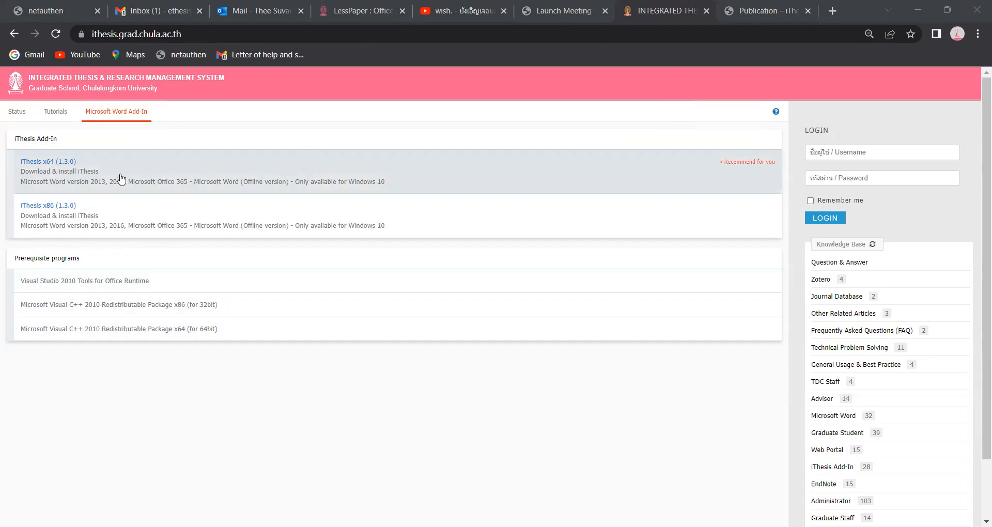
pyautogui.click(290, 166)
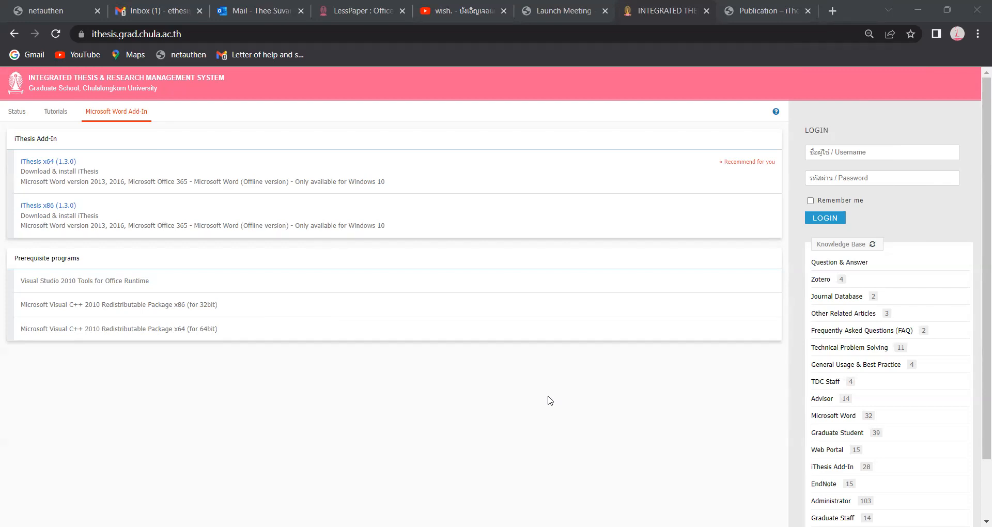
pyautogui.click(921, 8)
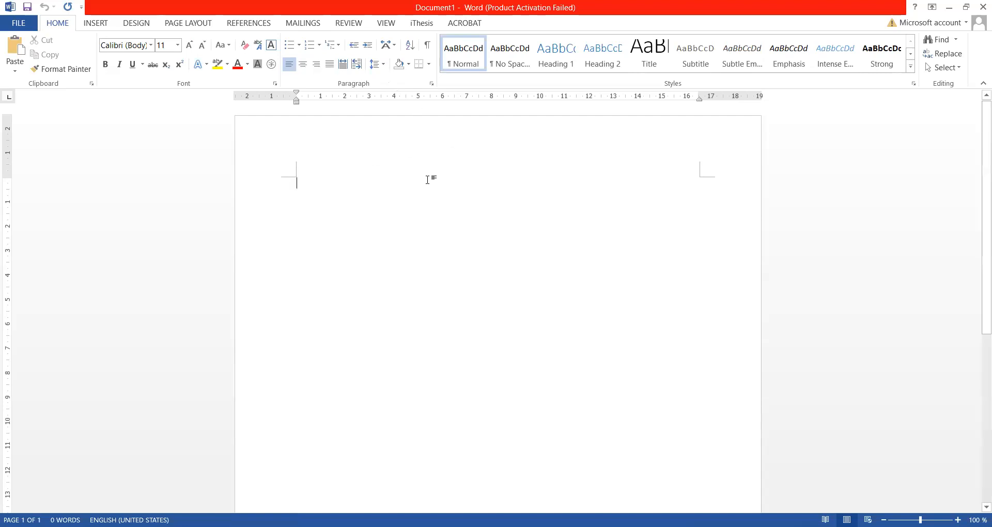
# - Open the iThesis Activate Window in Word, showing Version 1.3.0 activated for Chulalongkorn University
pyautogui.click(427, 26)
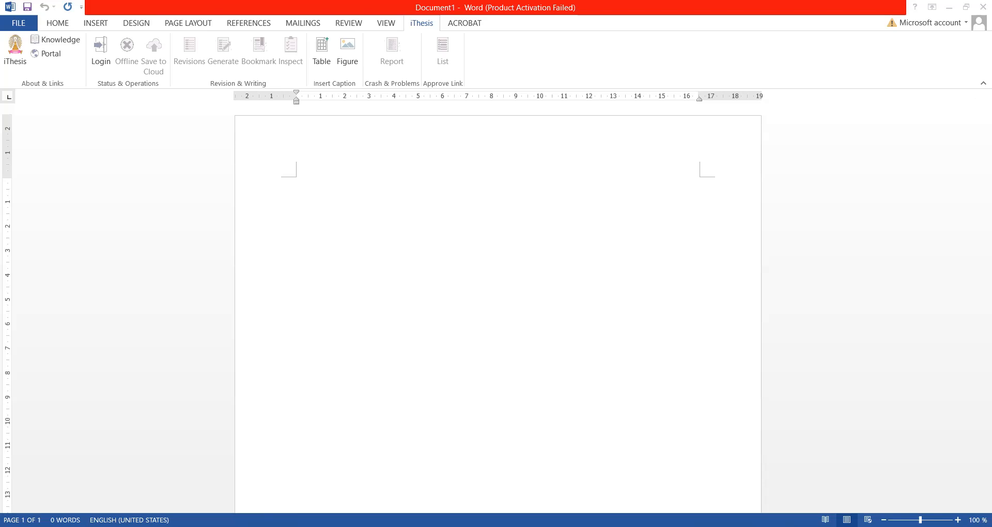
pyautogui.click(15, 57)
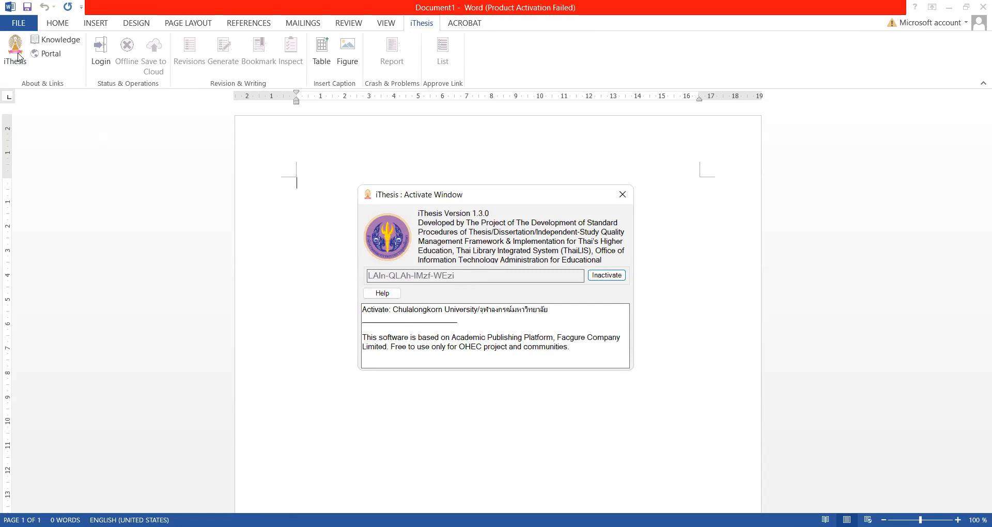
# - Close the activation window and log in to the iThesis Panel with the account password
pyautogui.click(630, 201)
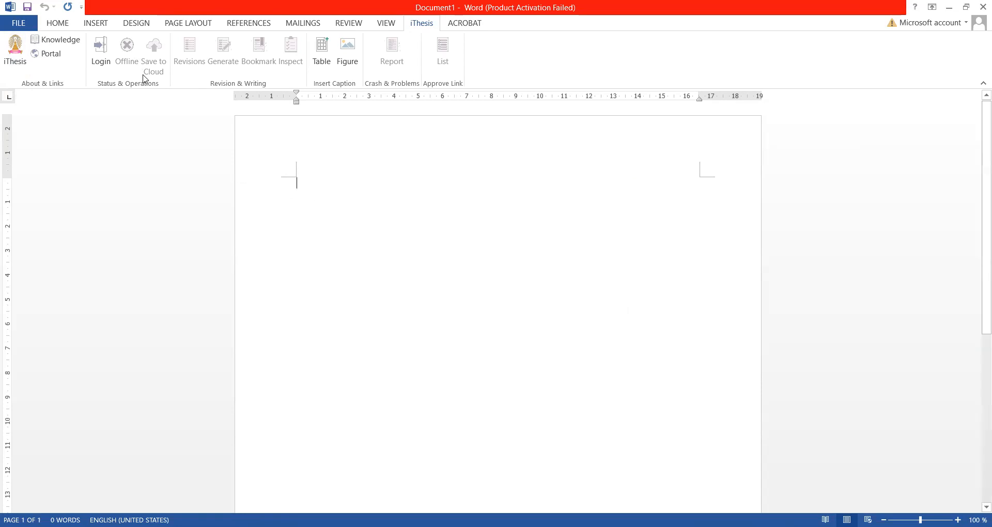
pyautogui.click(101, 49)
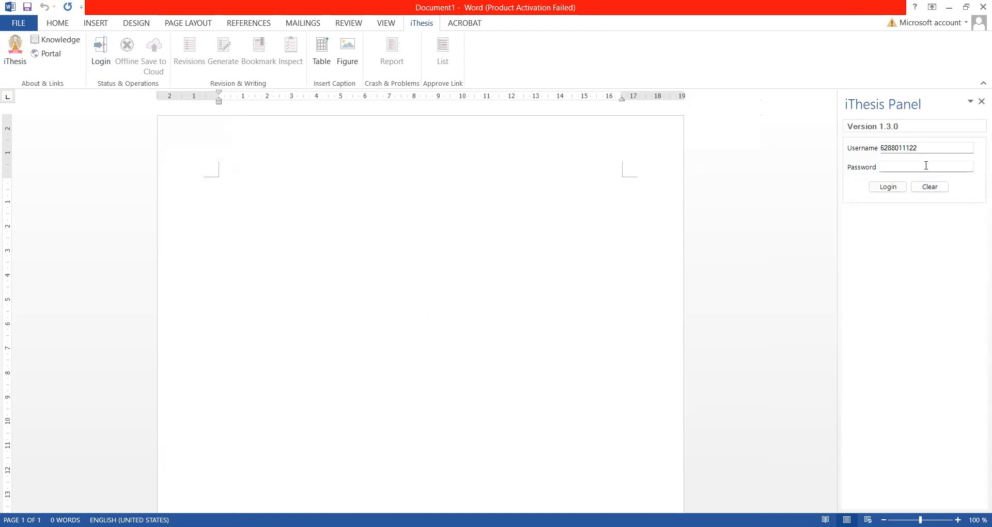
pyautogui.click(926, 166)
pyautogui.write('********')
pyautogui.click(899, 190)
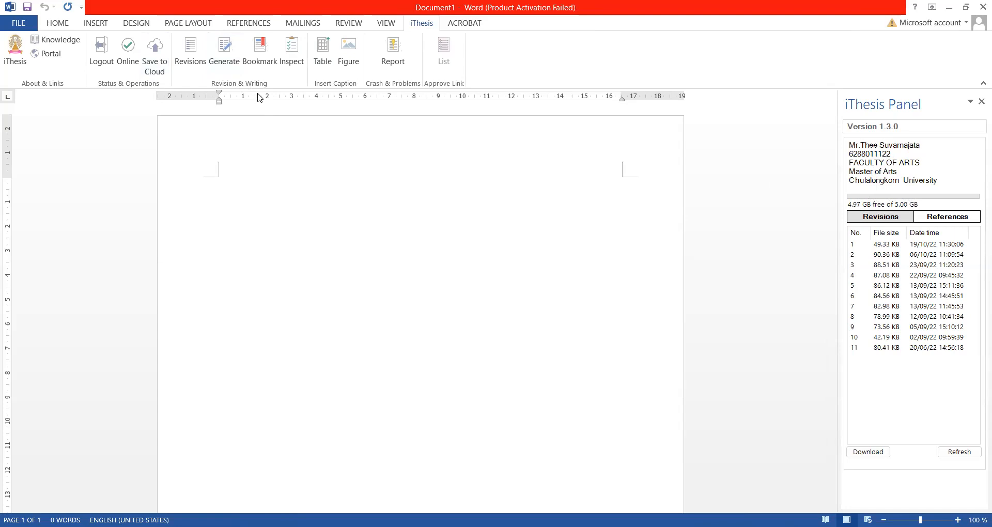
# - Generate the Independent Study Proposal document from the signed-in iThesis account
pyautogui.click(234, 56)
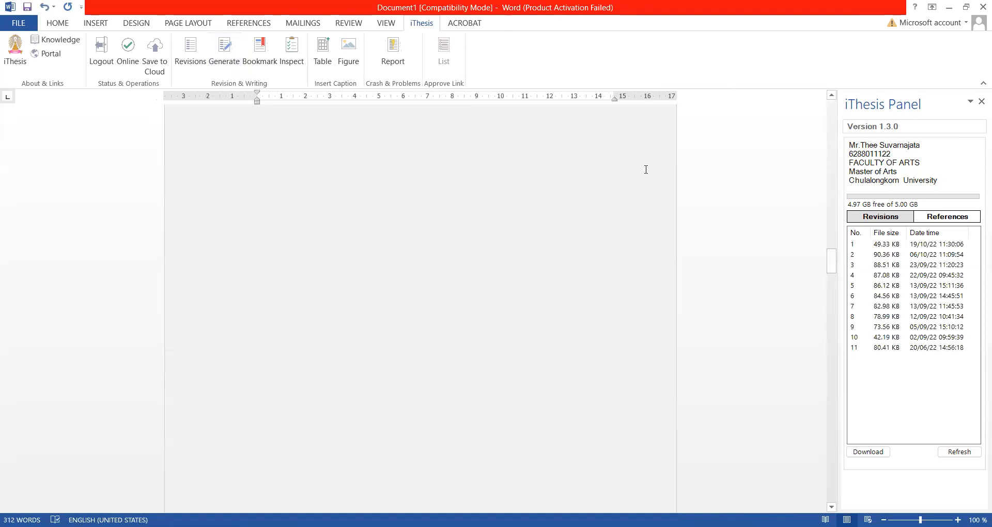
# - Scroll through the English and Thai title pages and the Dean/Chairman/Advisor approval page
pyautogui.scroll(8, 520, 195)
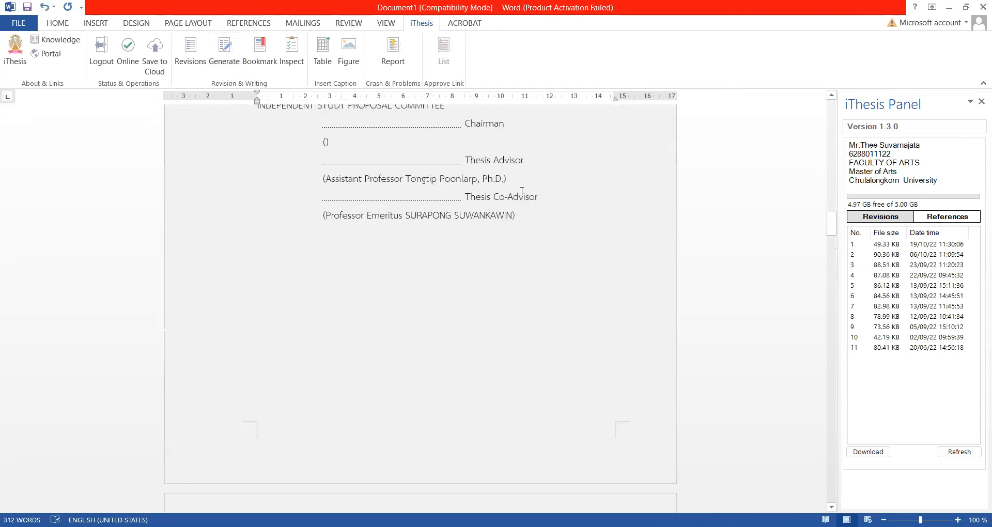
pyautogui.scroll(15, 522, 190)
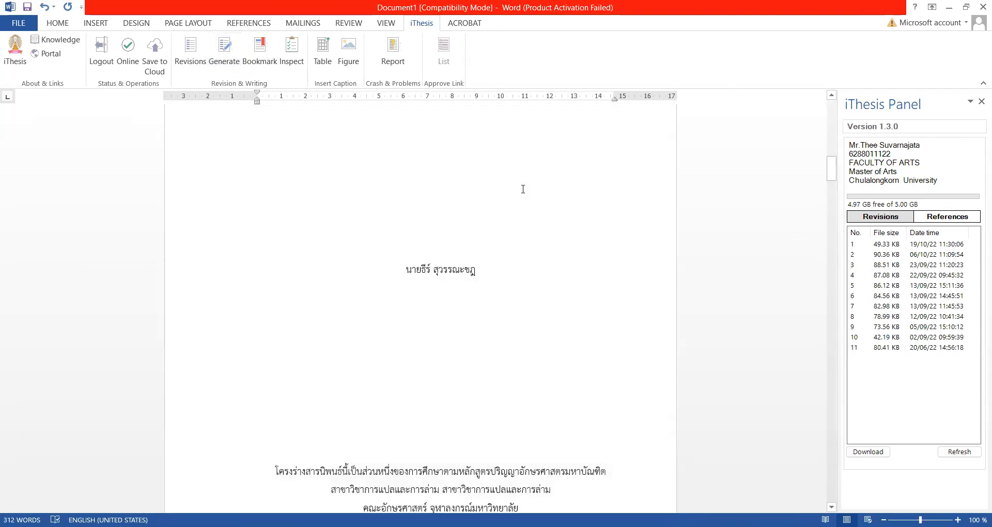
pyautogui.scroll(15, 523, 189)
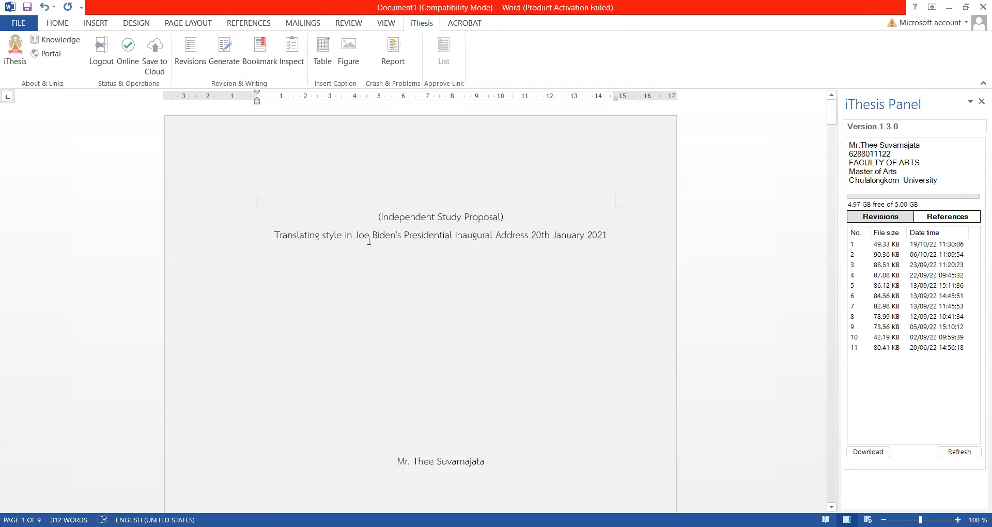
pyautogui.scroll(-3, 411, 350)
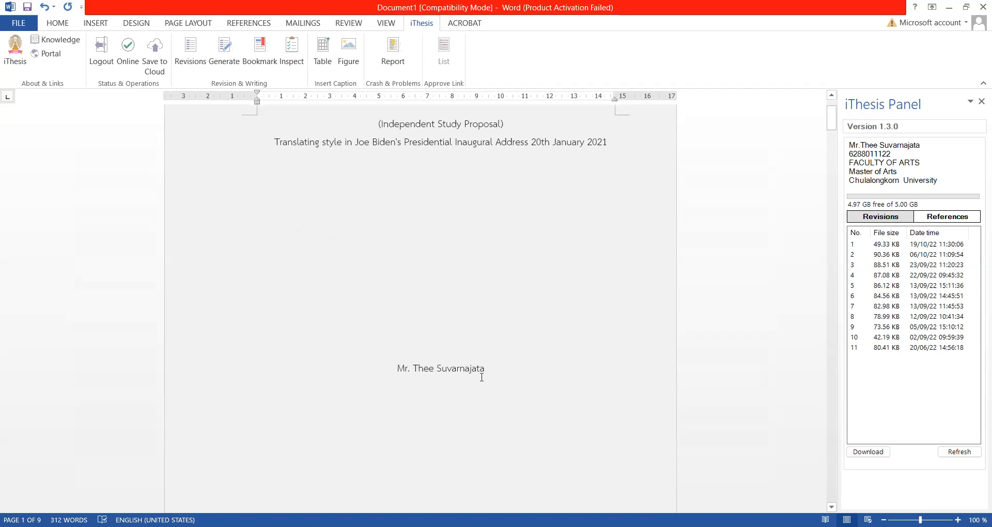
pyautogui.scroll(-7, 482, 377)
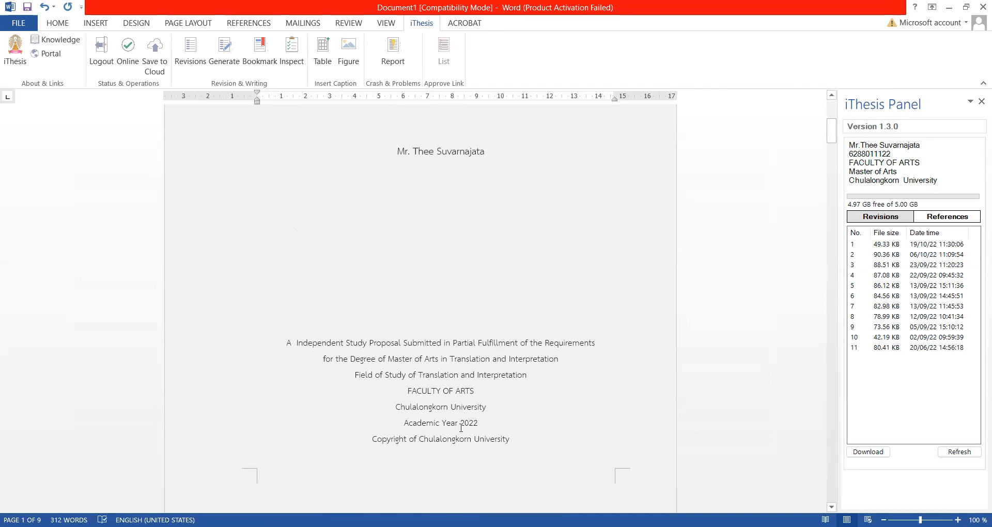
pyautogui.scroll(-5, 498, 415)
pyautogui.scroll(-10, 498, 415)
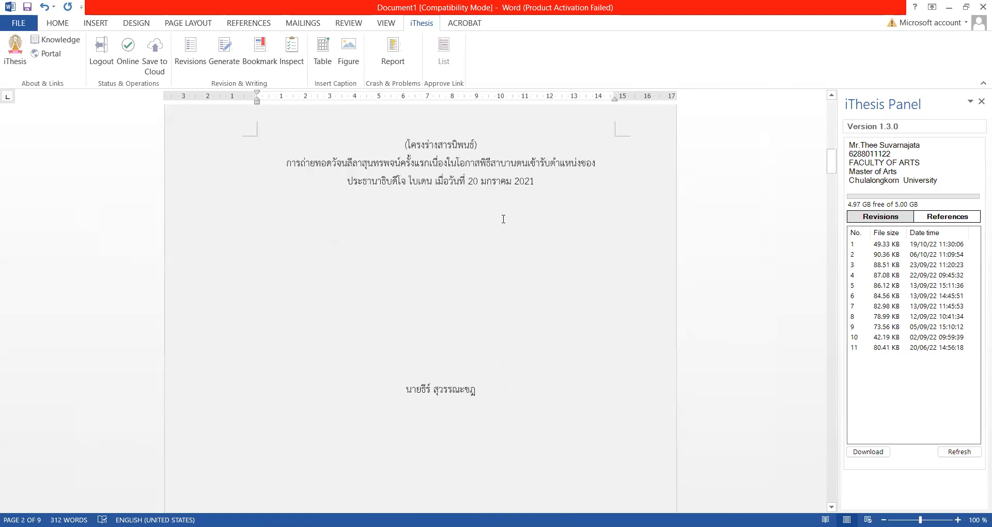
pyautogui.scroll(-12, 529, 194)
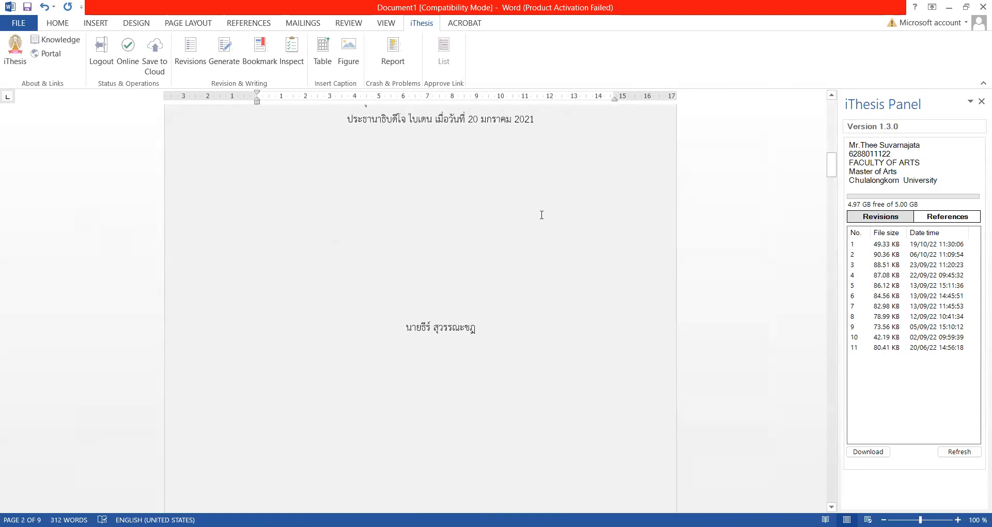
pyautogui.scroll(-8, 542, 188)
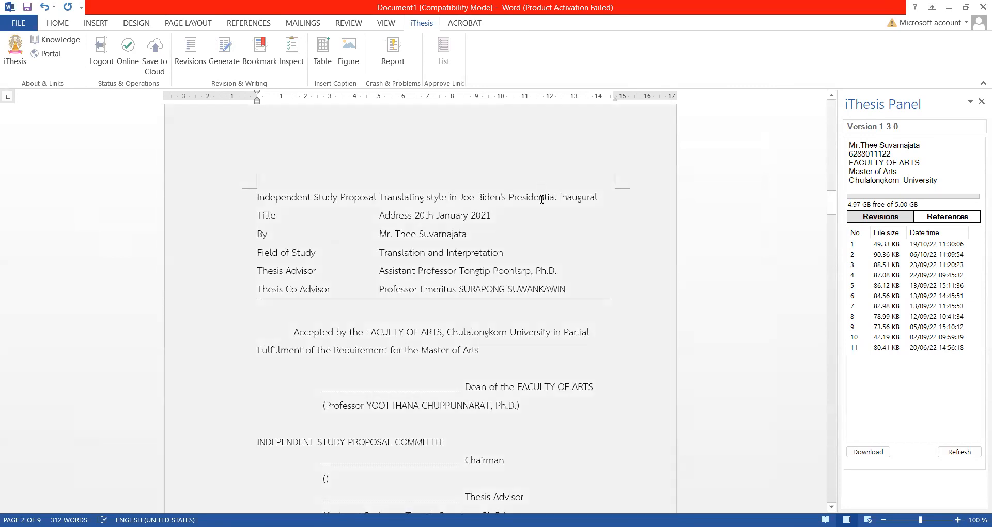
pyautogui.scroll(-1, 542, 199)
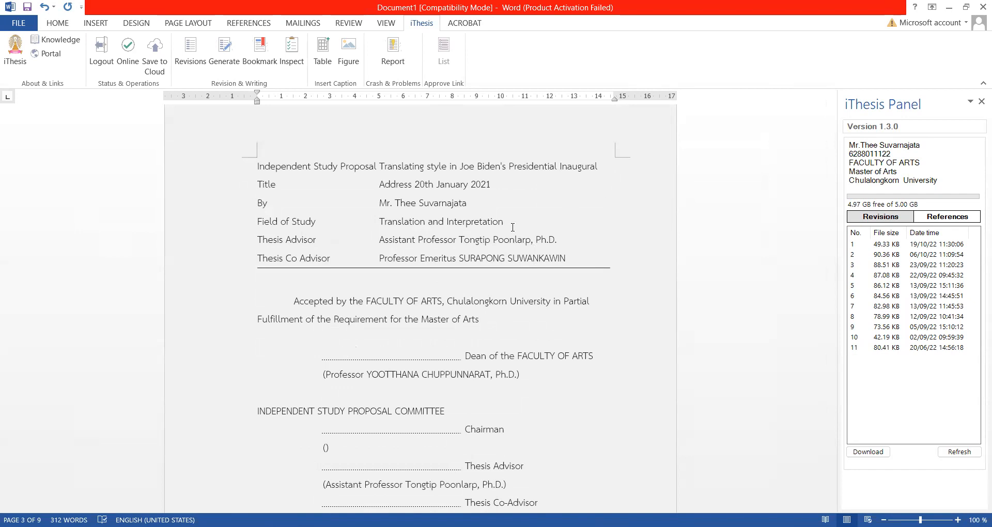
pyautogui.scroll(-1, 531, 323)
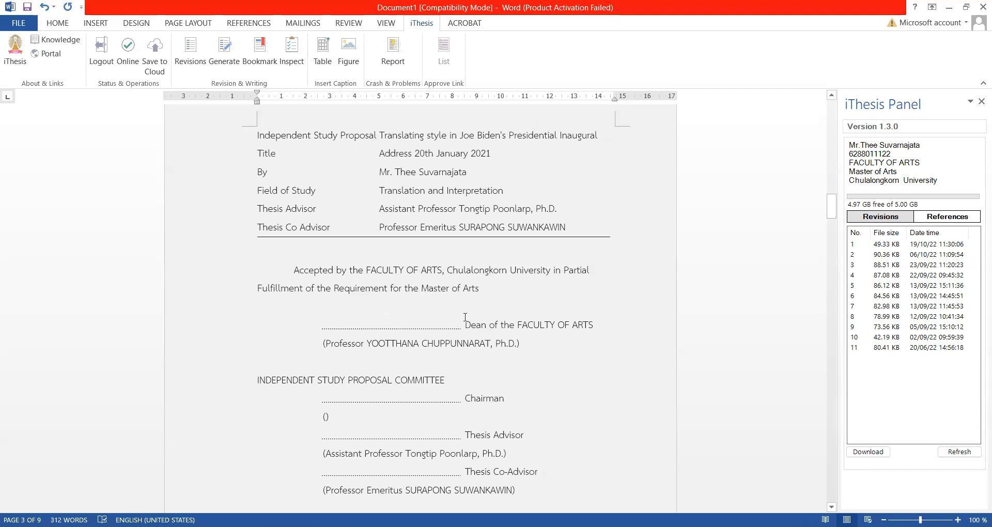
# - Type the test string 'djkjfddkfjfdjfkdfjkdjfkdjfkdjfkdjfkd' at the top of blank page 5
pyautogui.scroll(-2, 491, 322)
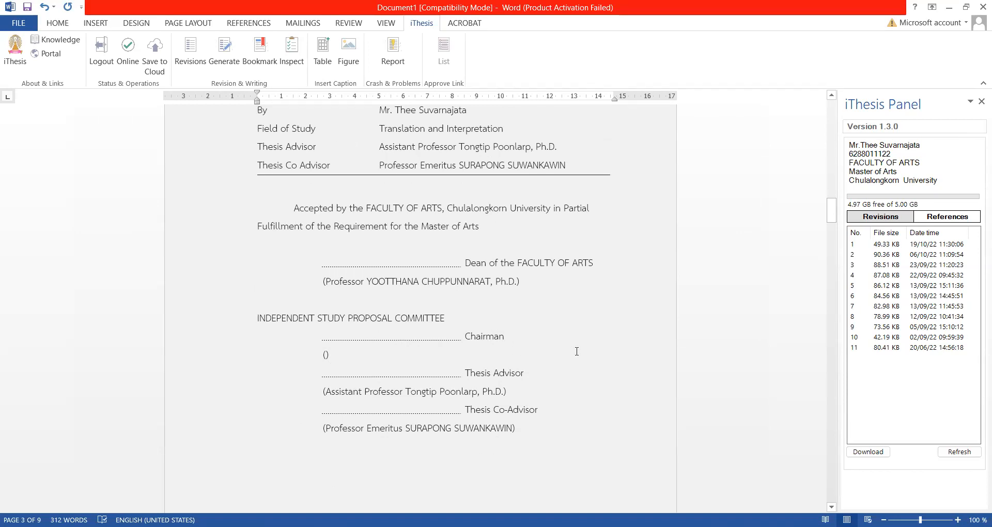
pyautogui.scroll(-5, 576, 352)
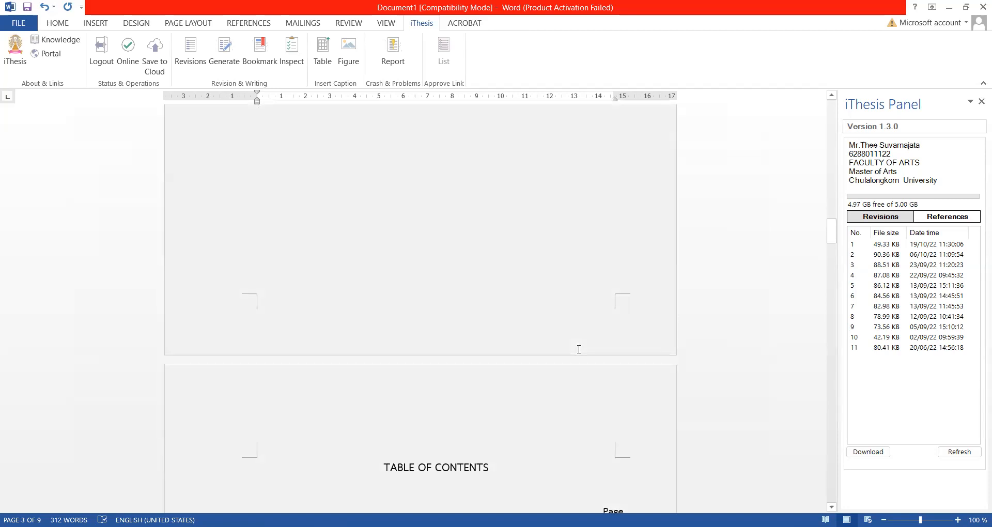
pyautogui.scroll(3, 574, 336)
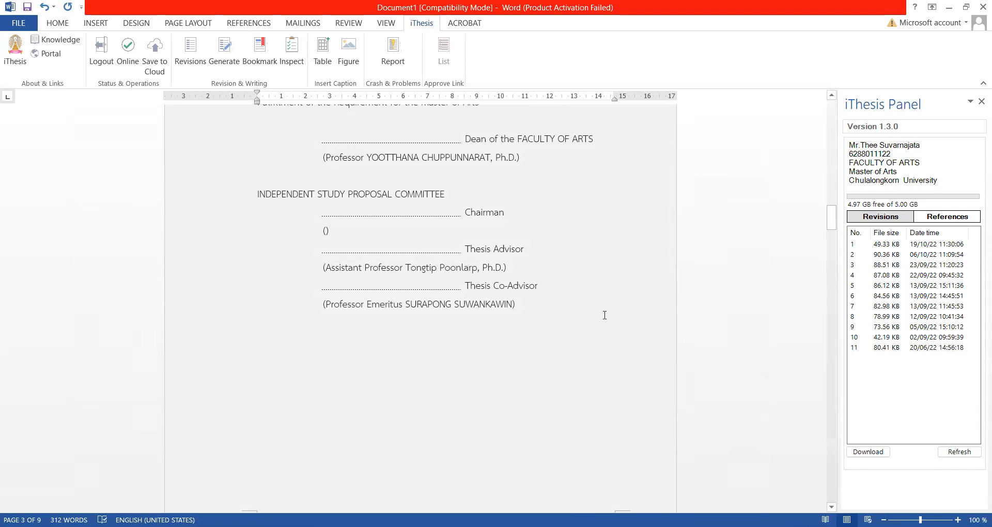
pyautogui.scroll(-10, 605, 310)
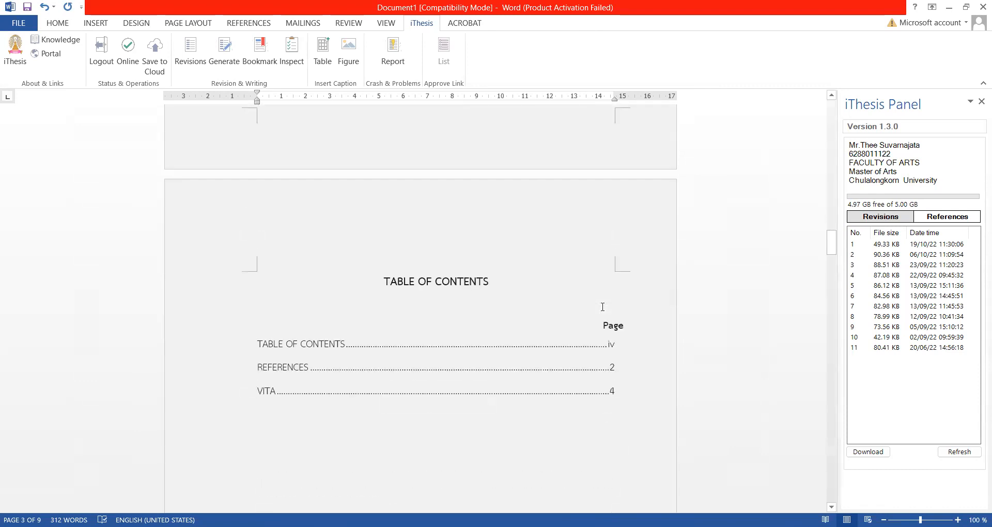
pyautogui.scroll(-15, 602, 306)
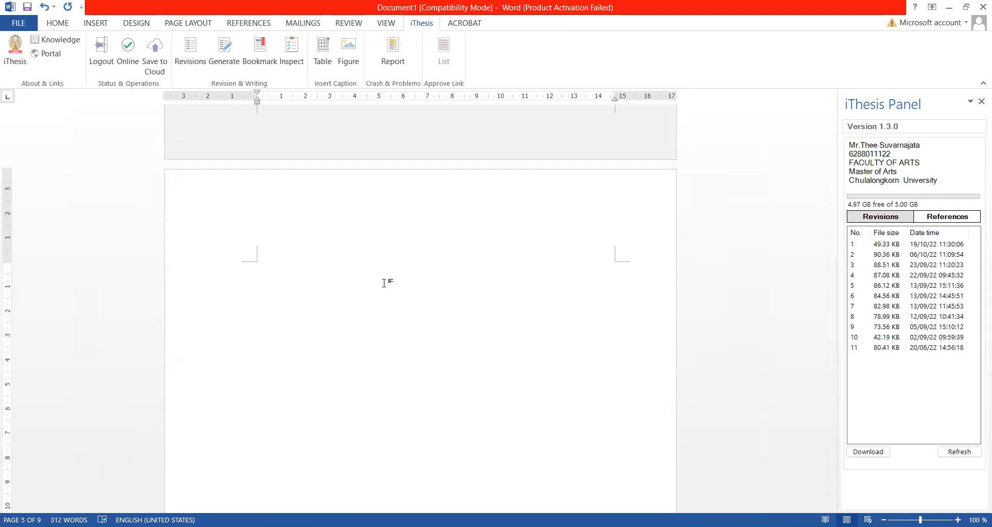
pyautogui.write('djkjfddkfjfdjfkdfjkdjfkdjfkdjfkdjfkd')
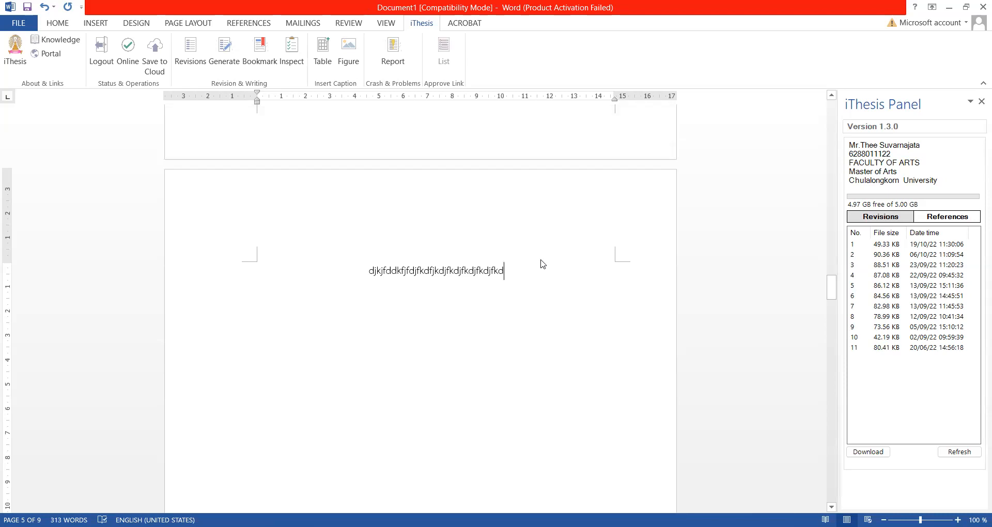
# - Select the random-letter test line on page 5 and bring up Word's View options
pyautogui.moveTo(542, 268); pyautogui.dragTo(350, 270)
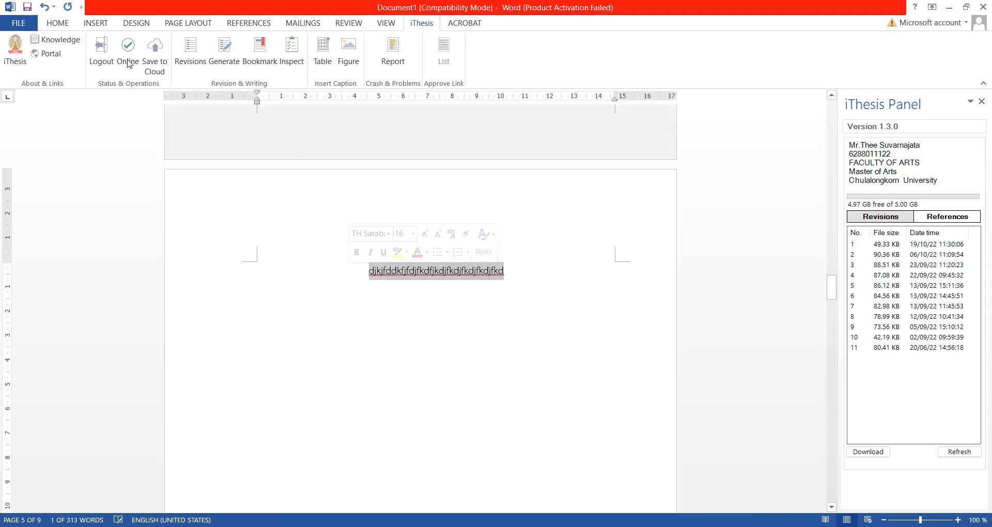
pyautogui.click(58, 23)
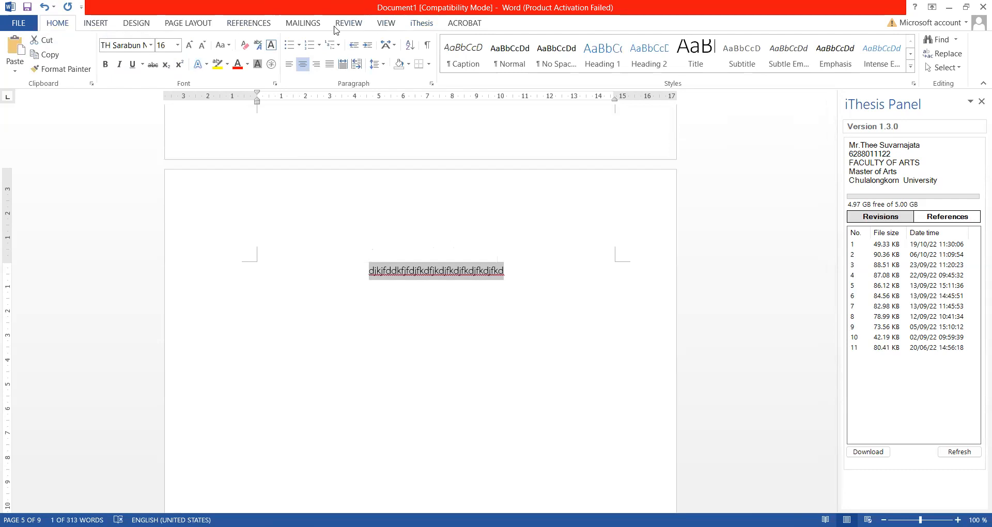
pyautogui.click(392, 24)
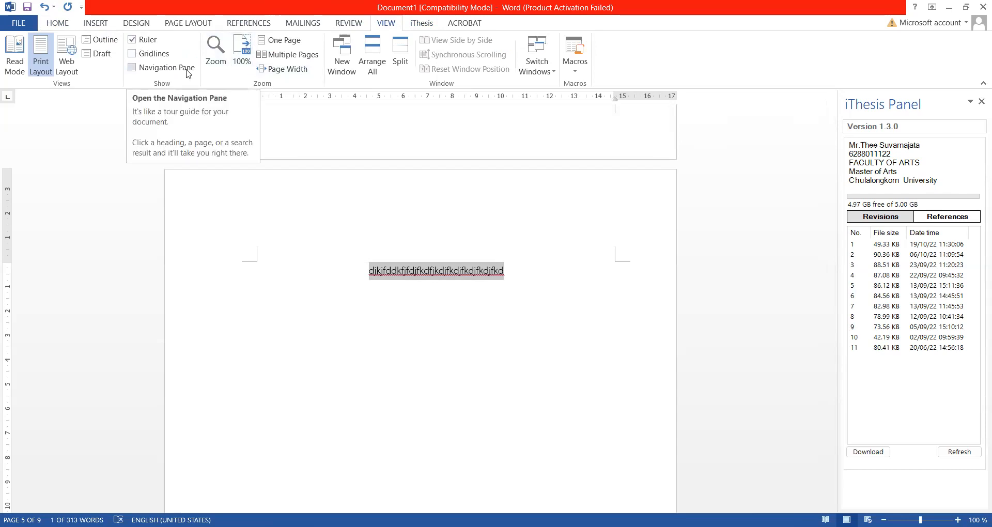
# - Turn on the Navigation Pane and jump via REFERENCES to the VITA page
pyautogui.click(132, 68)
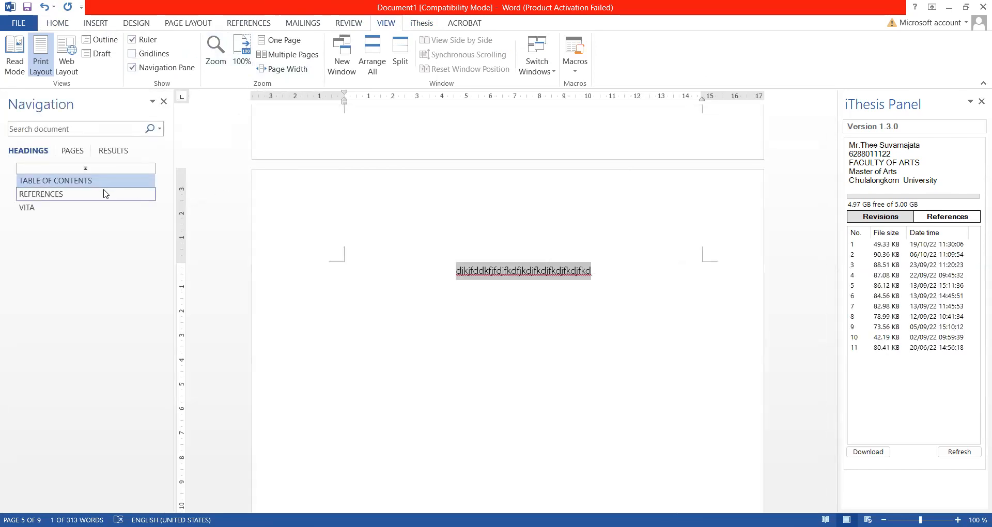
pyautogui.click(71, 193)
pyautogui.click(55, 211)
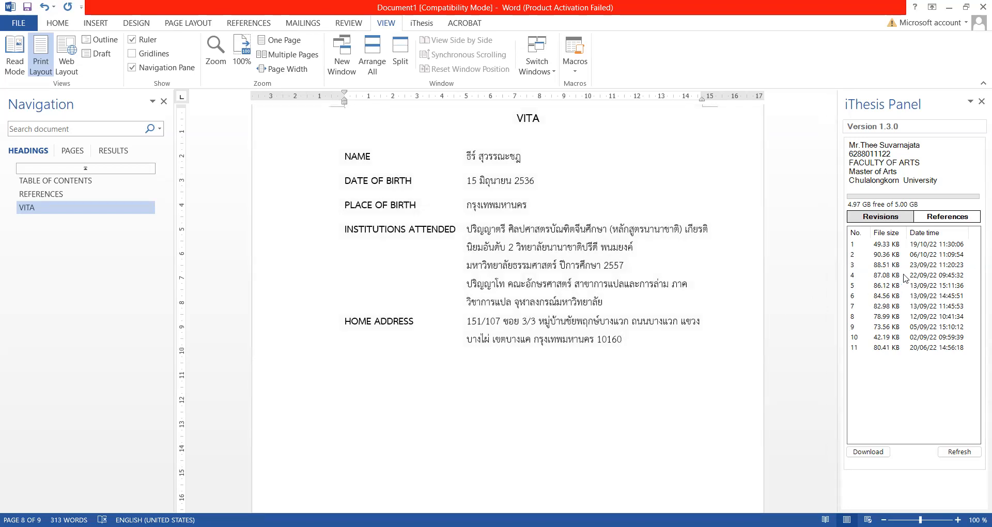
# - Download the 19/10/22 11:30:06 revision, closing Document1 without saving
pyautogui.click(905, 245)
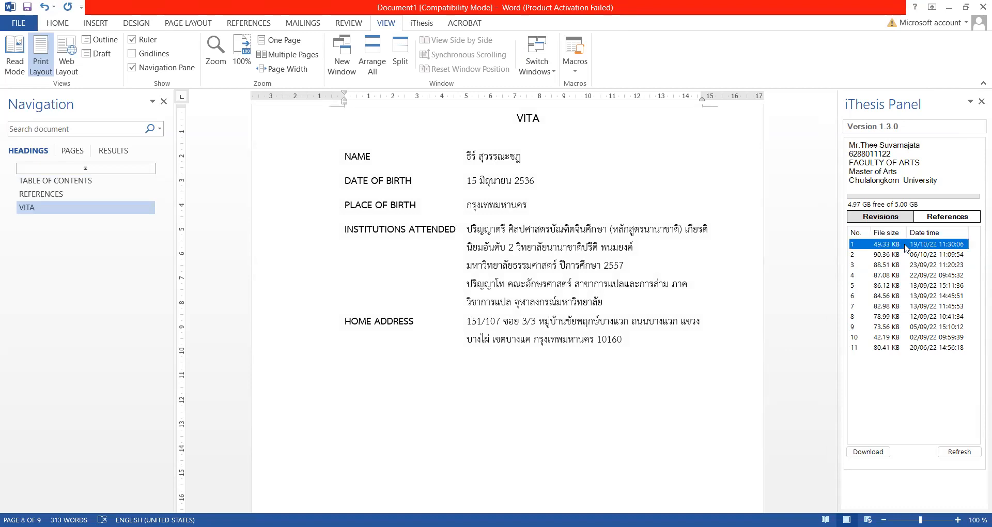
pyautogui.click(870, 453)
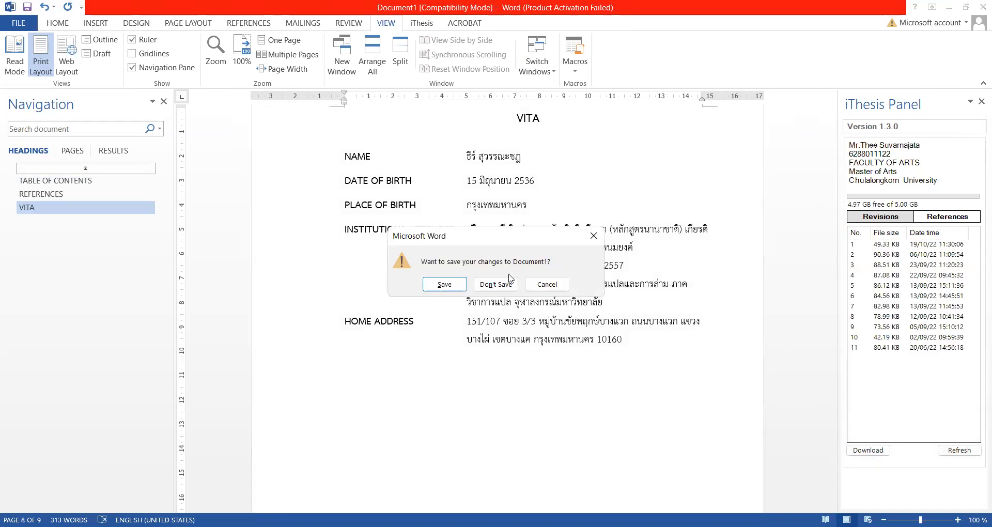
pyautogui.click(506, 282)
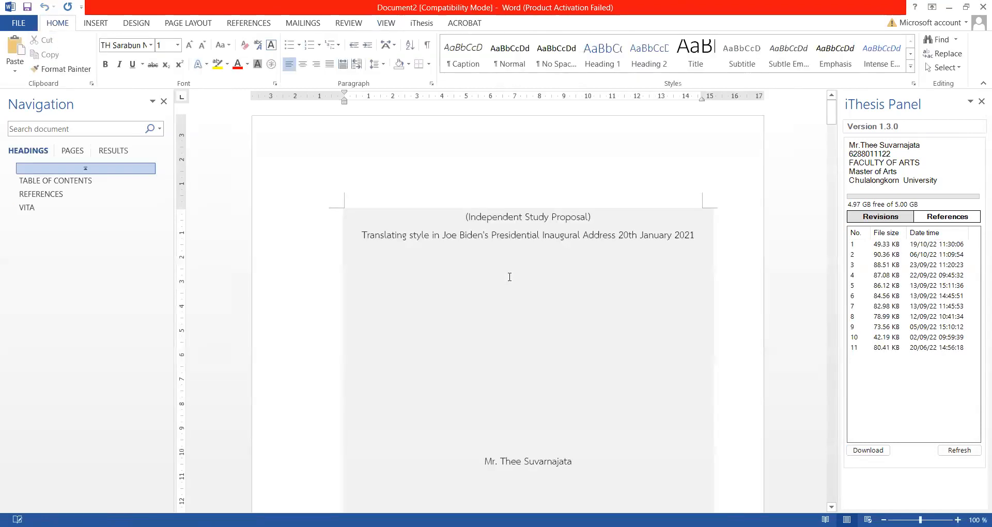
# - Download the 88.51 KB 23/09/22 revision into a new document and scroll through it
pyautogui.scroll(-2, 518, 296)
pyautogui.scroll(-15, 517, 297)
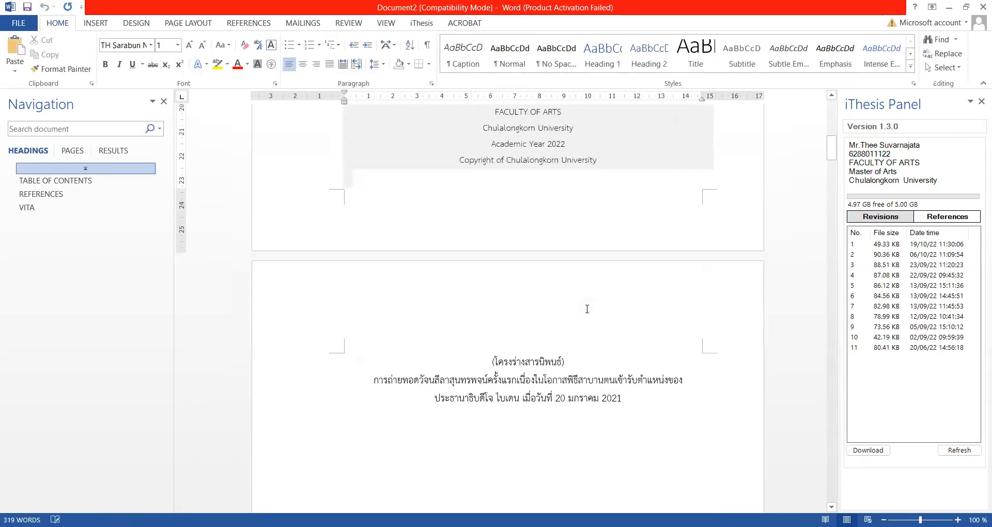
pyautogui.scroll(-8, 594, 318)
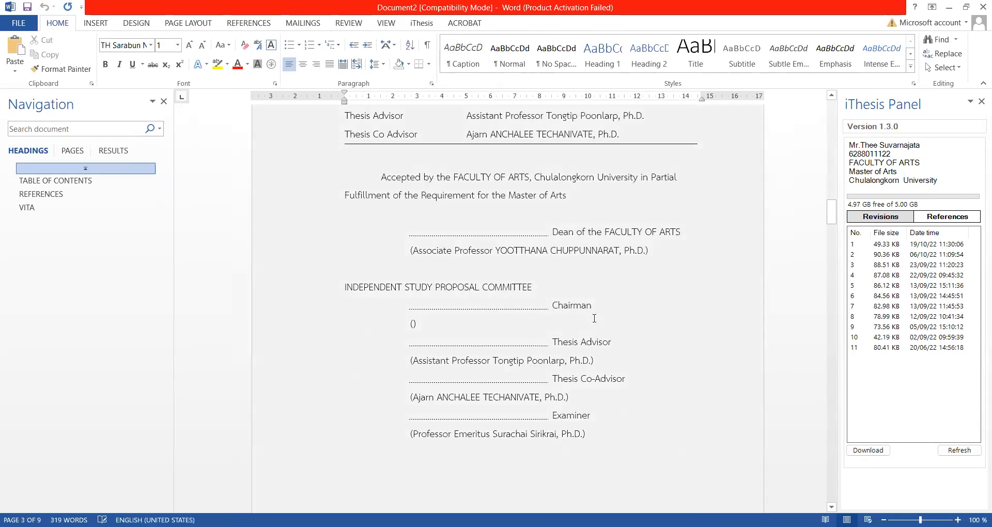
pyautogui.scroll(-10, 594, 319)
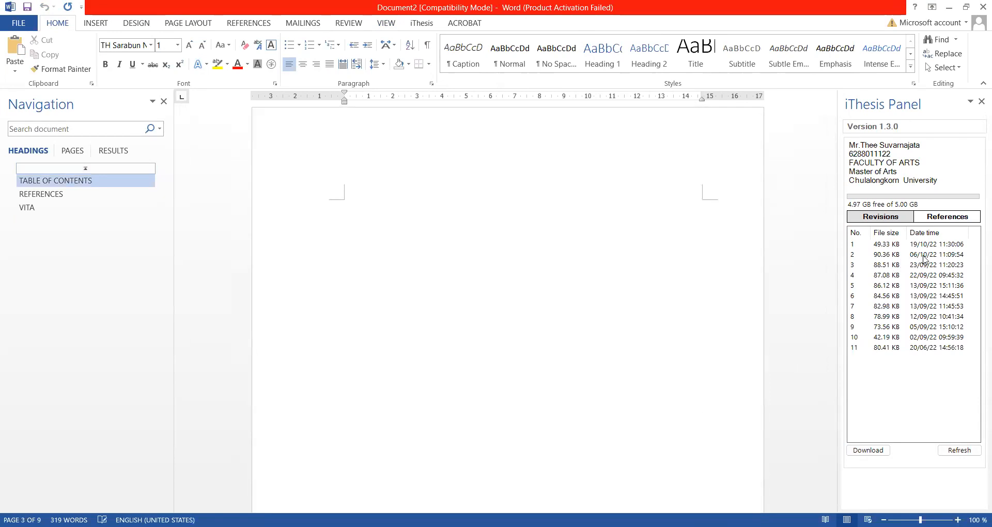
pyautogui.click(938, 265)
pyautogui.click(859, 451)
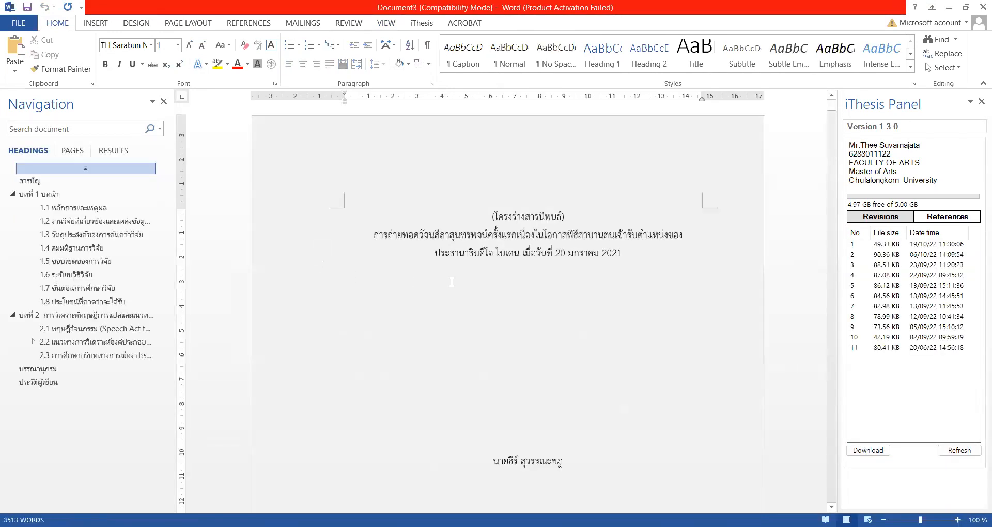
pyautogui.scroll(-2, 545, 297)
pyautogui.scroll(-20, 545, 297)
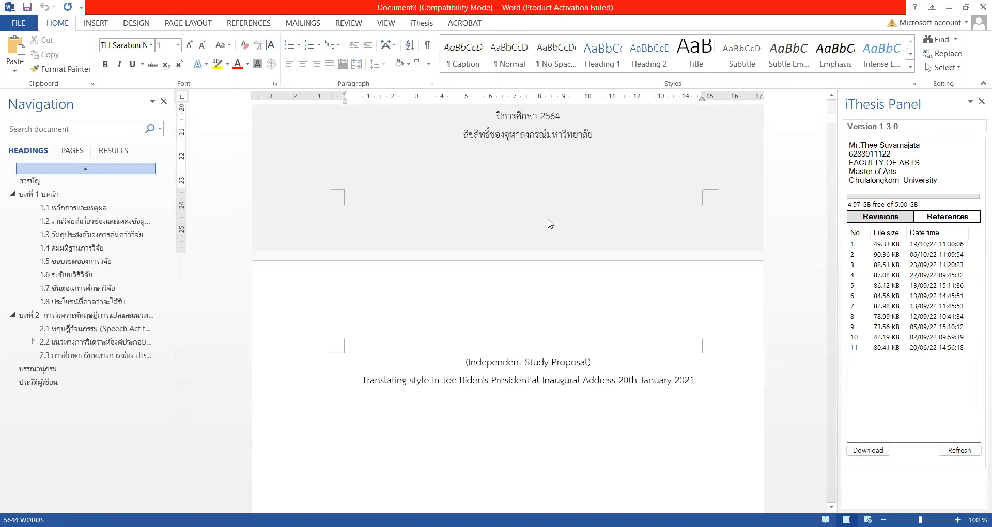
pyautogui.scroll(-15, 526, 268)
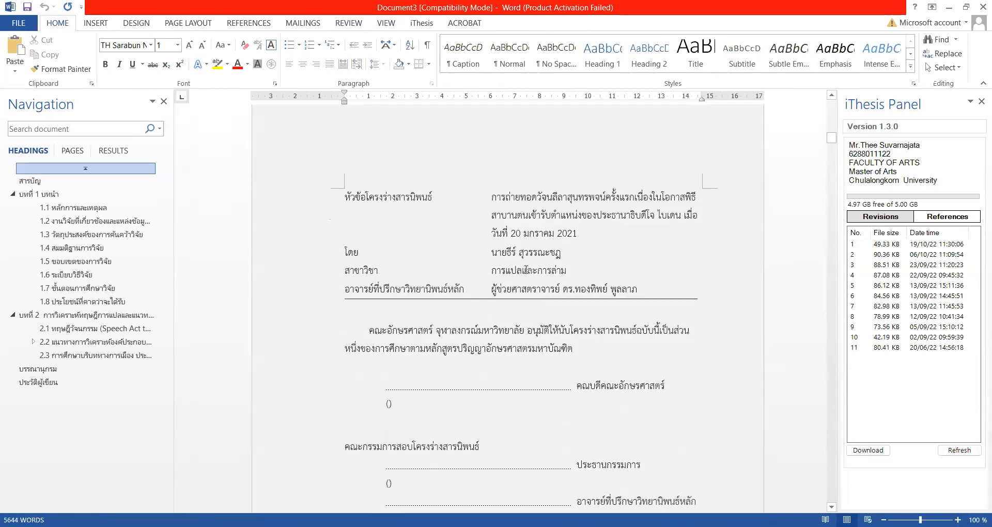
pyautogui.scroll(-8, 526, 269)
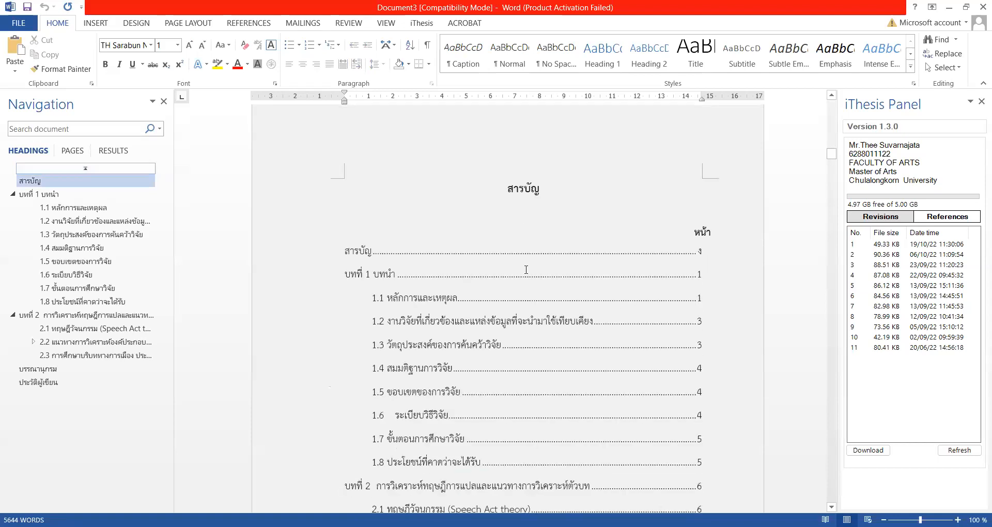
pyautogui.scroll(-10, 574, 216)
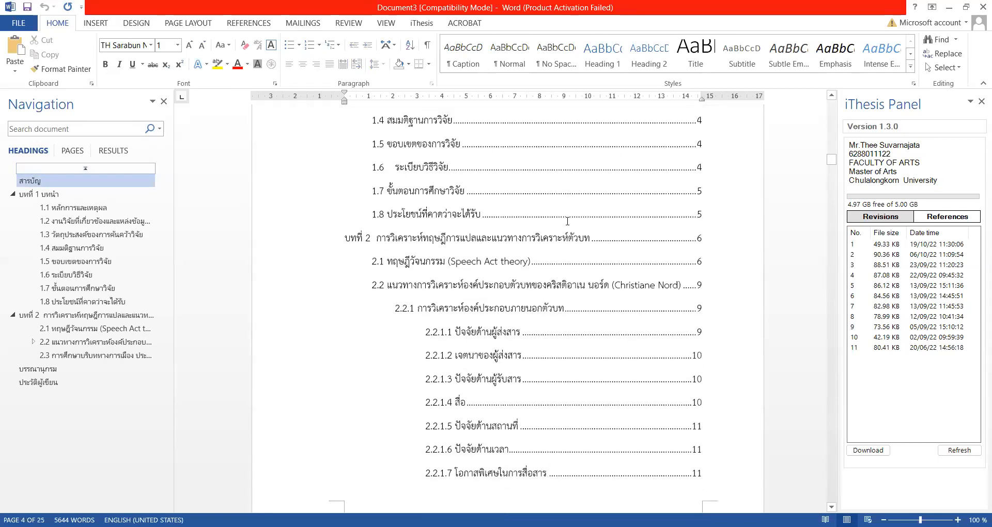
pyautogui.scroll(-12, 567, 221)
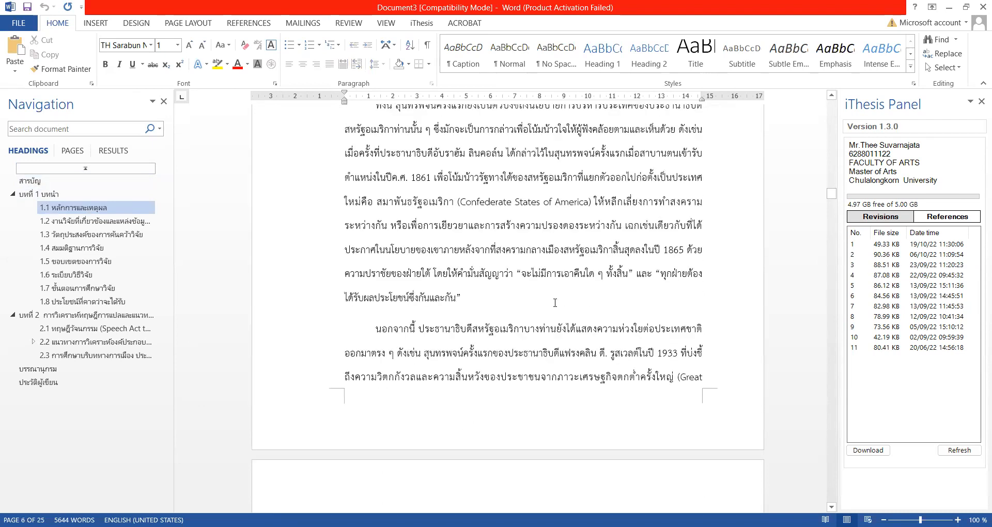
# - Append 'kkldfkldfkldkfl;dkfldkfldfkdlfkldfkldfkld' after the quoted sentence in section 1.1
pyautogui.click(555, 303)
pyautogui.write('kkldfkldfkldkfl;dkfldkfldfkdlfkldfkldfkld')
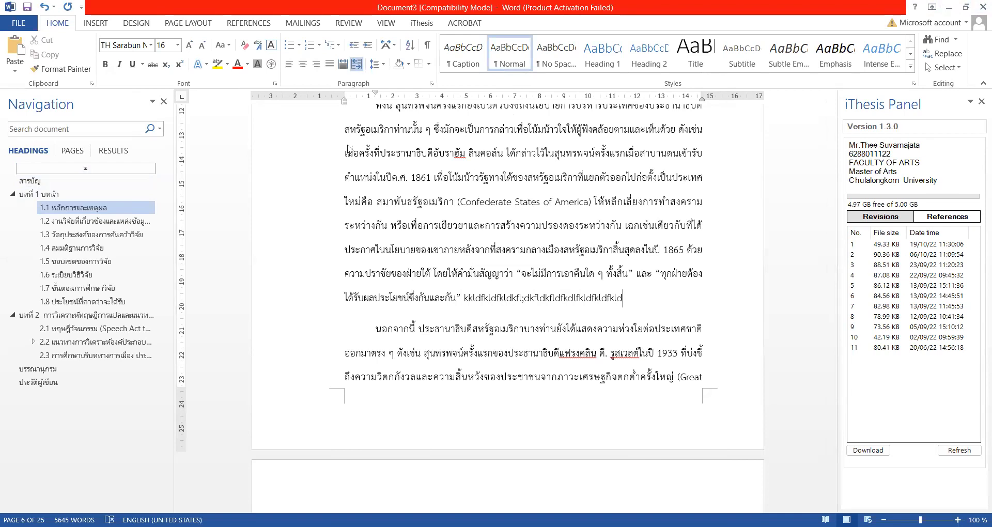
pyautogui.click(421, 22)
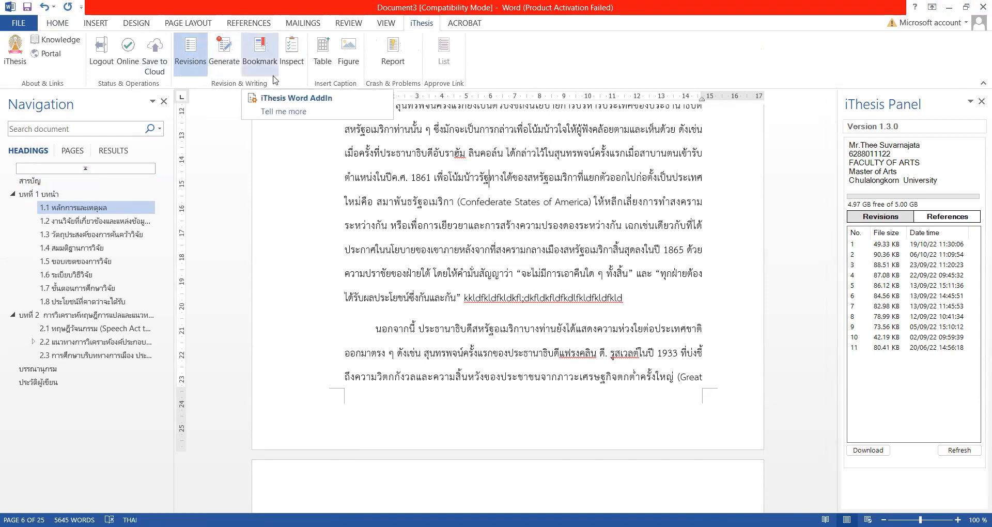
pyautogui.scroll(6, 453, 197)
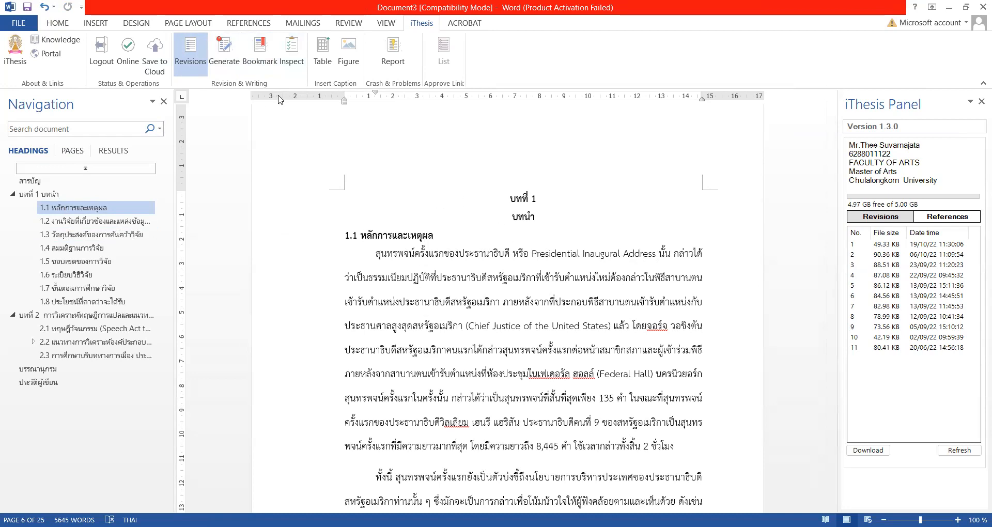
# - Run the iThesis Inspect check, cancelling the Save As prompt for tmp_doc.docx
pyautogui.click(293, 64)
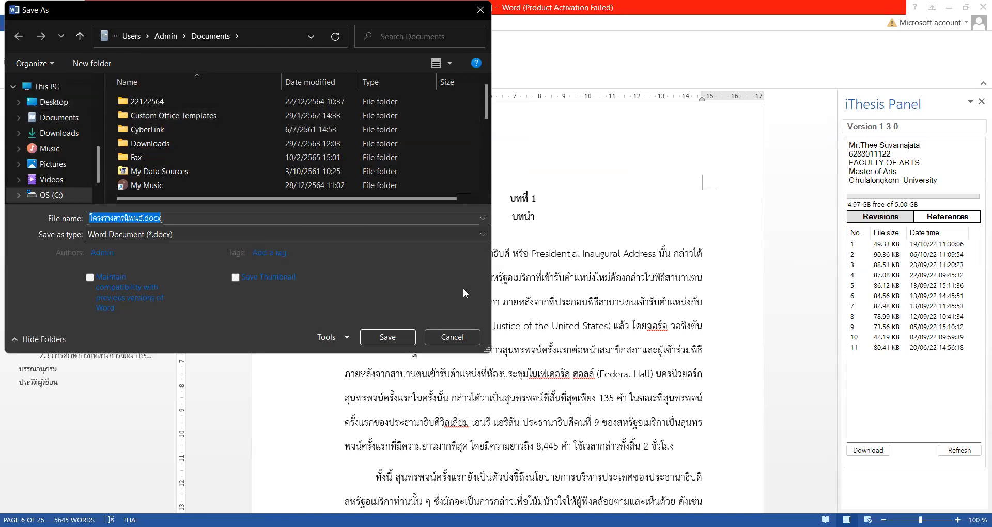
pyautogui.click(451, 337)
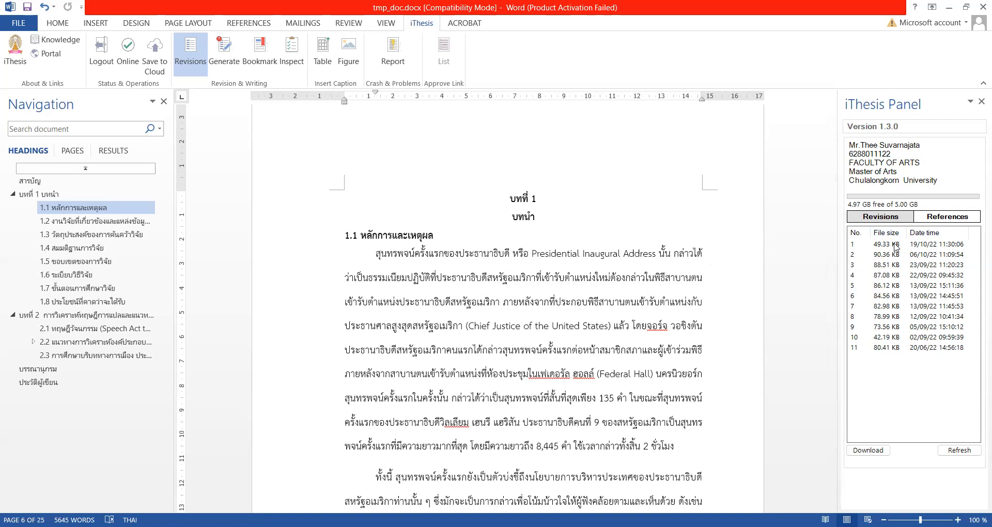
# - Re-download the 19/10/22 11:30:06 revision as Document4 and place the cursor on its blank page
pyautogui.click(895, 245)
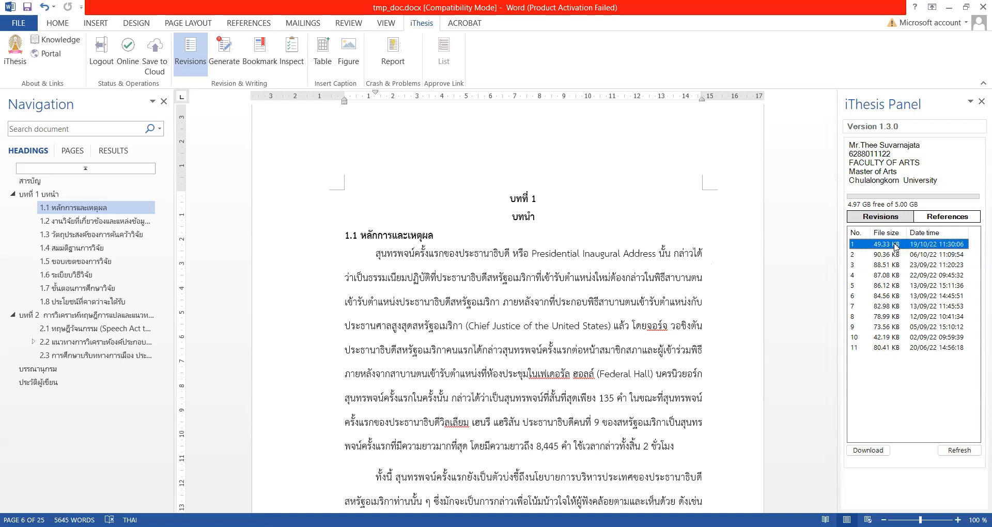
pyautogui.click(876, 452)
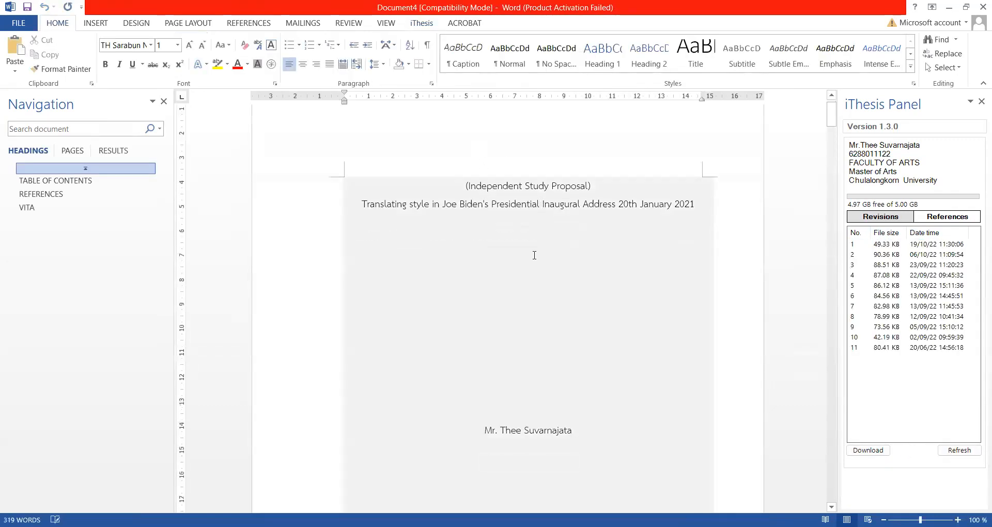
pyautogui.scroll(-3, 757, 212)
pyautogui.moveTo(831, 158); pyautogui.dragTo(794, 297)
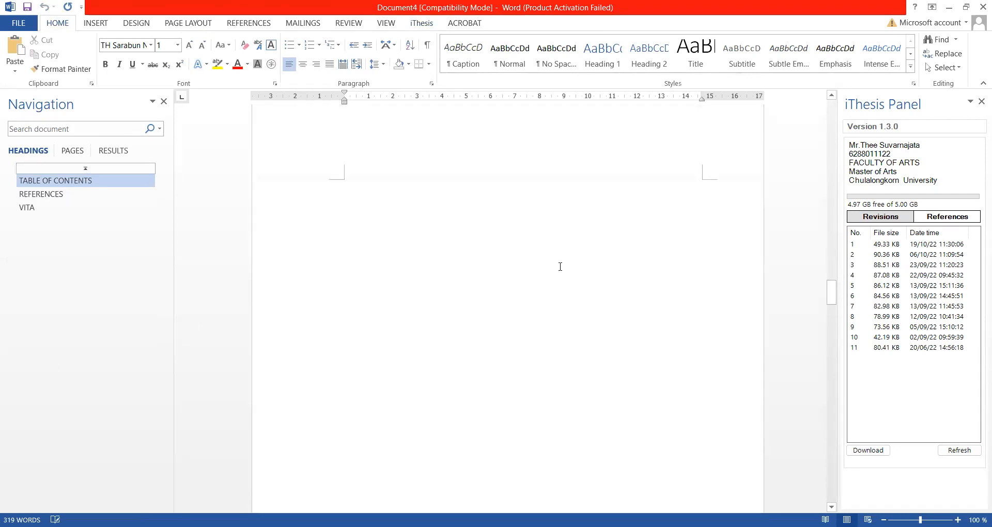
pyautogui.click(499, 207)
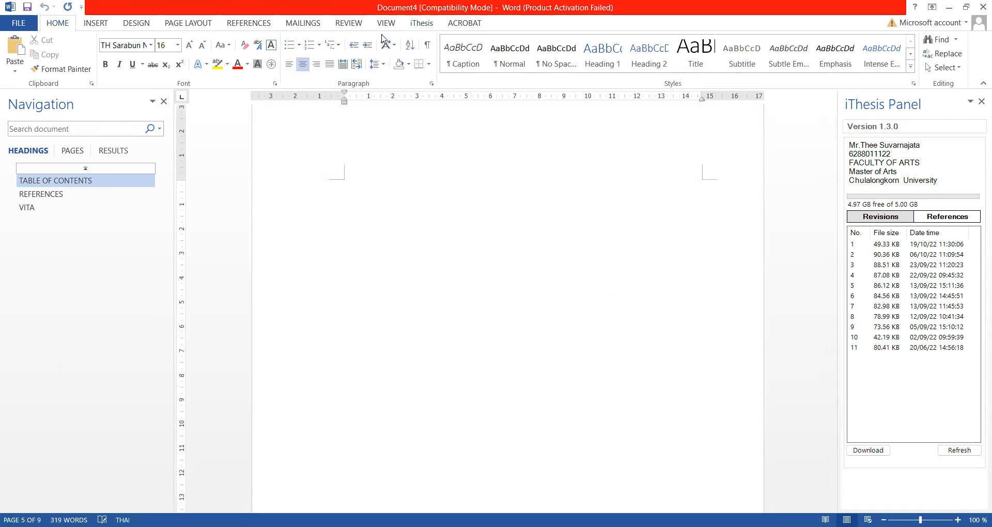
# - Insert an iThesis 'Table 1 1' caption, push it down a line, and select it
pyautogui.click(432, 26)
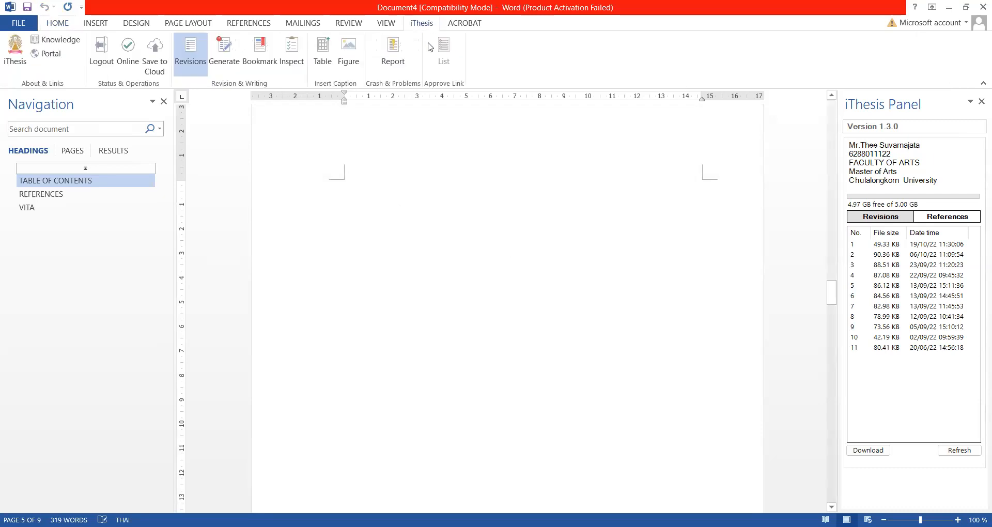
pyautogui.click(323, 51)
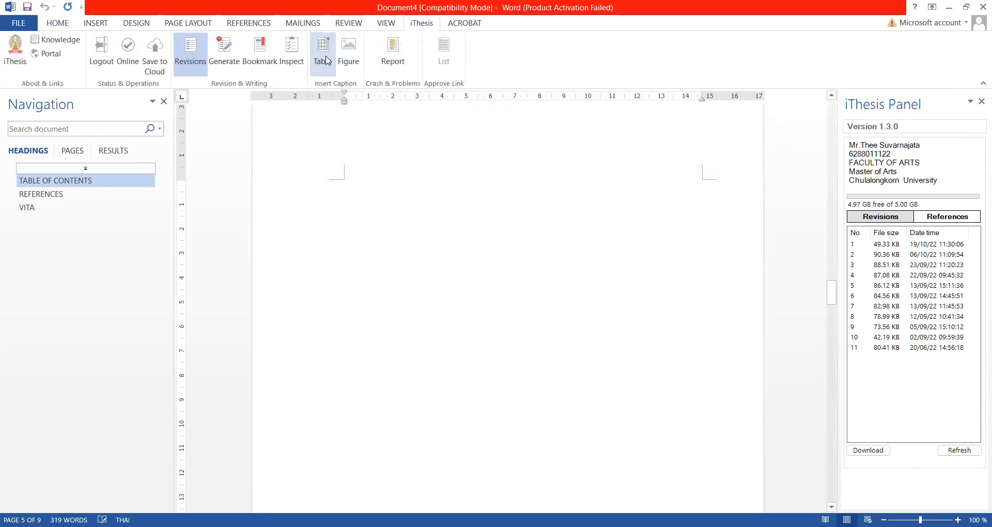
pyautogui.click(350, 183)
pyautogui.press('Return')
pyautogui.press('Return')
pyautogui.press('Return')
pyautogui.press('Return')
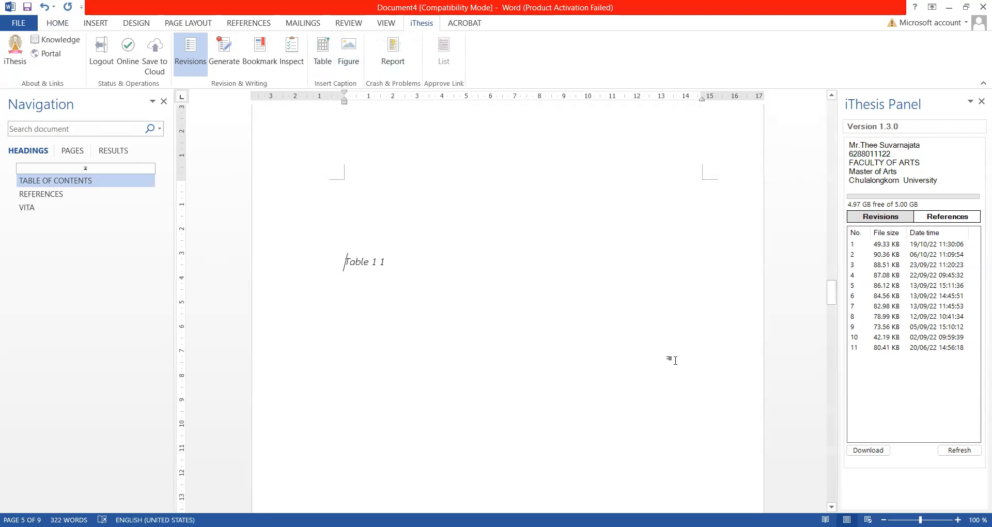
pyautogui.click(57, 24)
pyautogui.moveTo(388, 264); pyautogui.dragTo(341, 272)
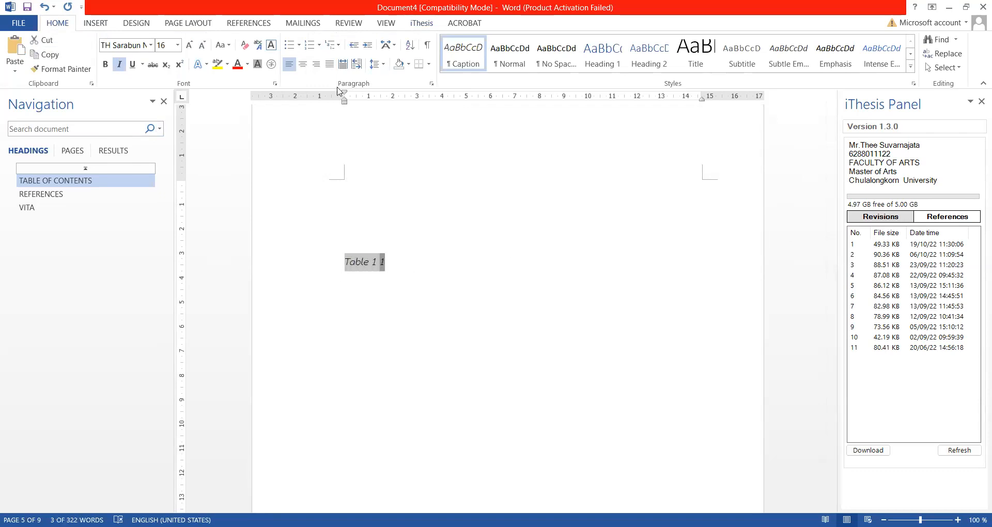
# - Centre the table caption and append ' Ithesis Trial' so it reads 'Table 1 1 Ithesis Trial'
pyautogui.click(303, 64)
pyautogui.click(560, 230)
pyautogui.click(589, 267)
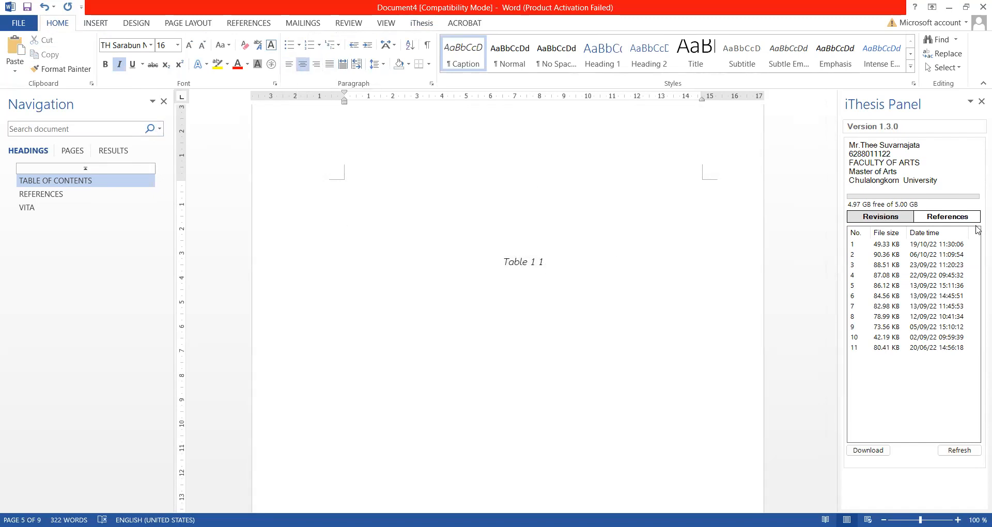
pyautogui.write('i')
pyautogui.press('BackSpace')
pyautogui.press('BackSpace')
pyautogui.write('Itheis')
pyautogui.press('BackSpace')
pyautogui.press('BackSpace')
pyautogui.write('sis Trial')
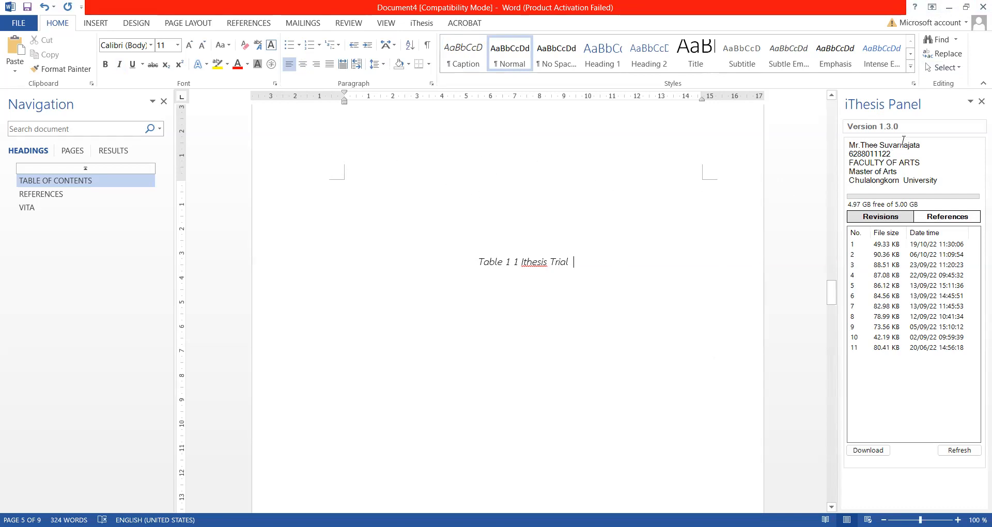
pyautogui.click(432, 24)
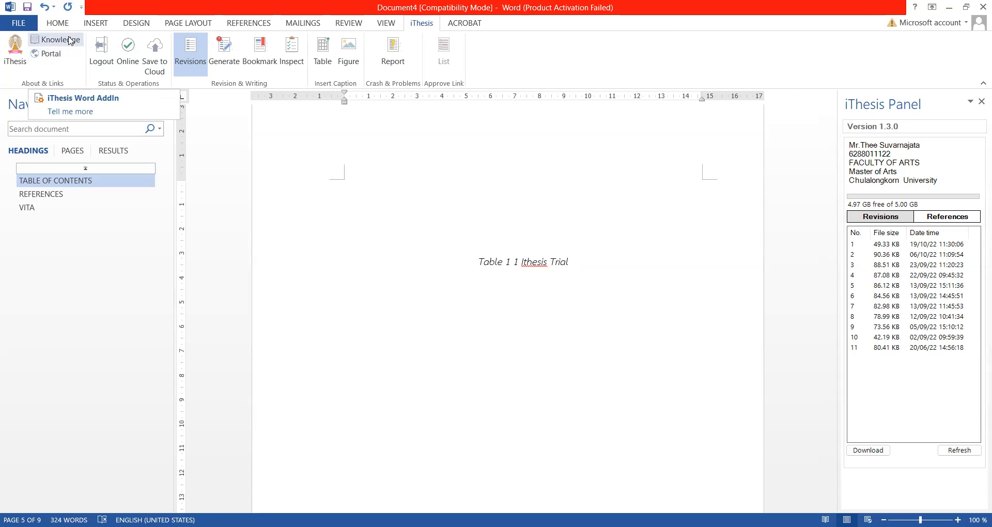
pyautogui.click(69, 37)
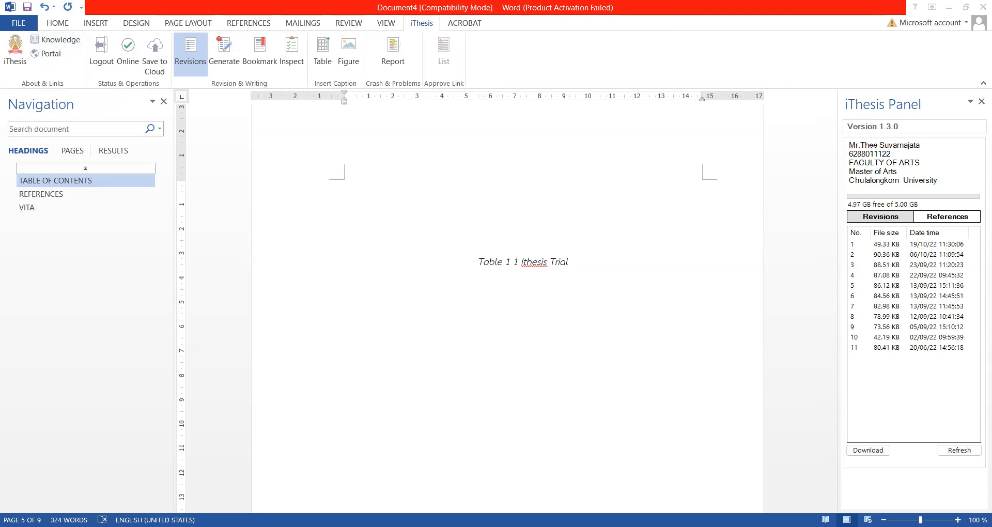
pyautogui.click(47, 57)
# - Paste the copied support e-mail address under the caption and grow its font to 22 pt
pyautogui.hotkey('ctrl', 'v')
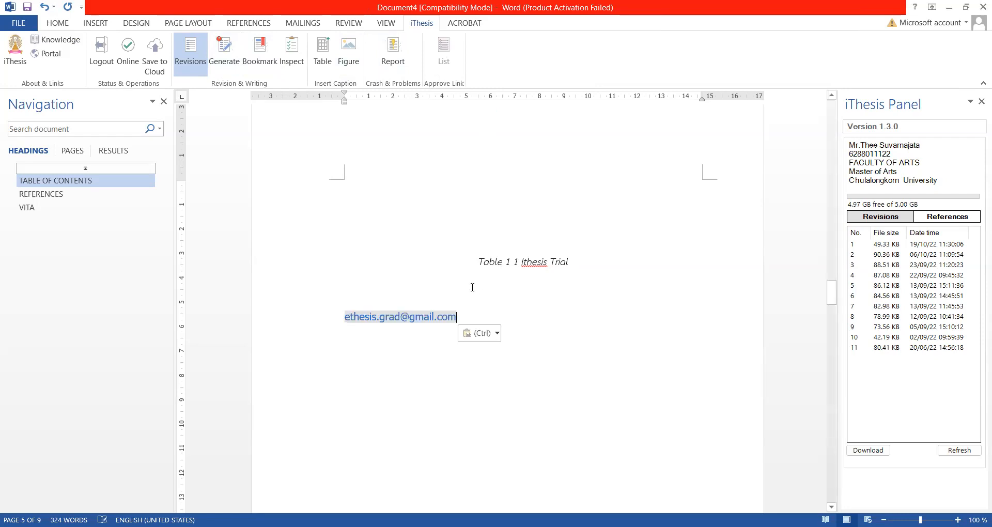
pyautogui.moveTo(457, 317); pyautogui.dragTo(315, 316)
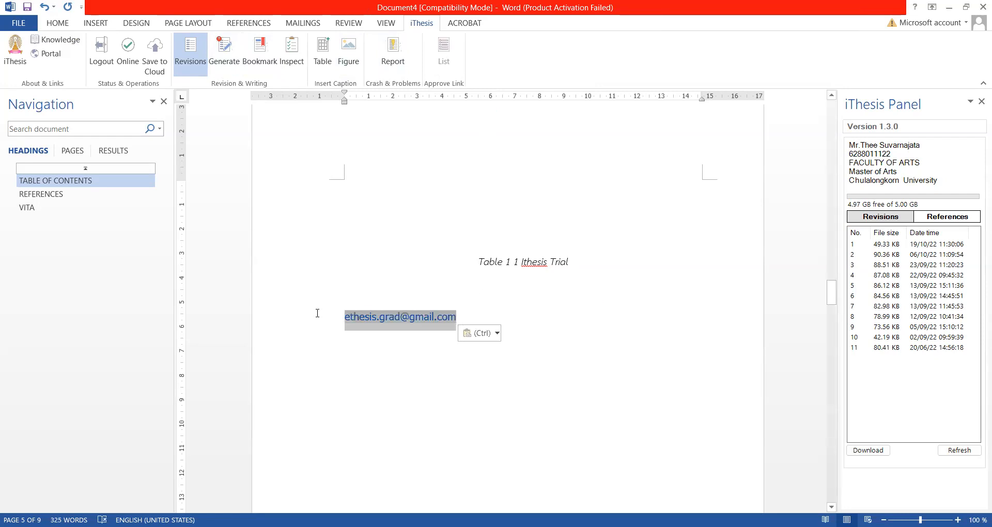
pyautogui.click(62, 24)
pyautogui.click(190, 47)
pyautogui.click(190, 46)
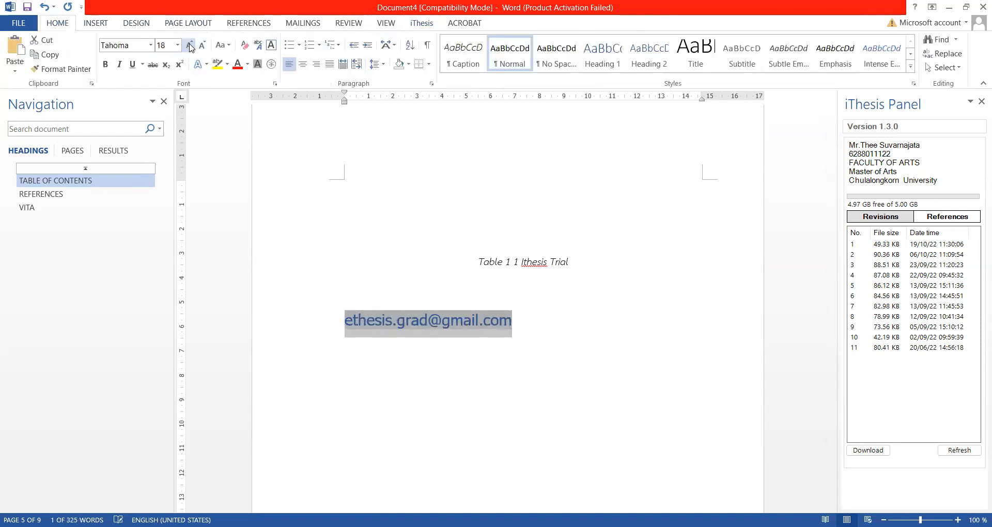
pyautogui.click(190, 46)
pyautogui.click(191, 46)
pyautogui.click(190, 47)
pyautogui.click(596, 324)
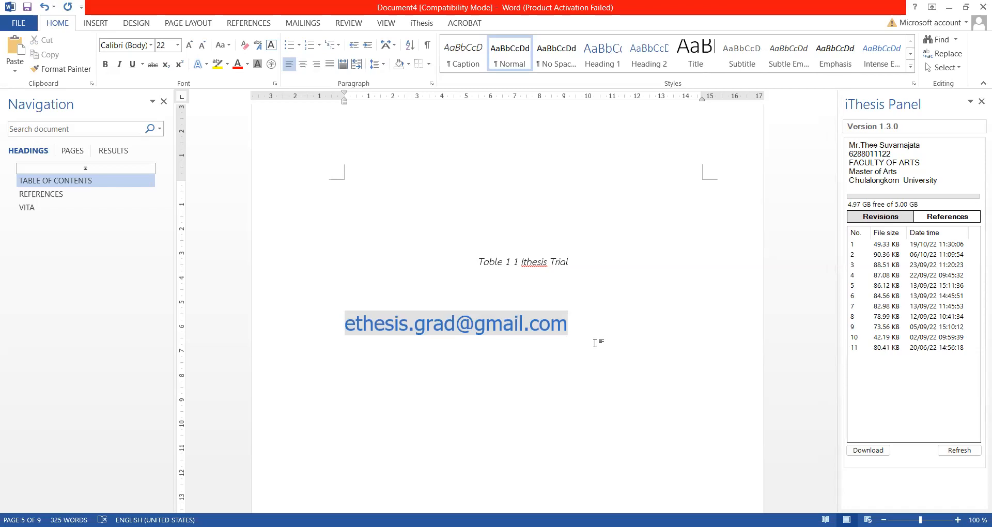
# - Add the lines 'Name-Surname in Thai and English' and 'His/her affiliated unit' below the address
pyautogui.press('Return')
pyautogui.press('Return')
pyautogui.write('Name-Surname in Thai and')
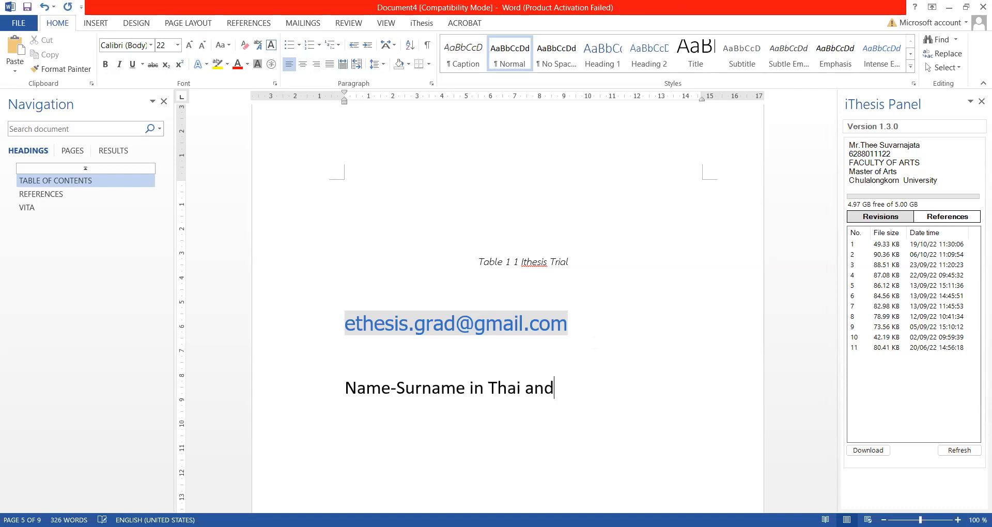
pyautogui.write(' English')
pyautogui.press('Return')
pyautogui.write('Hi')
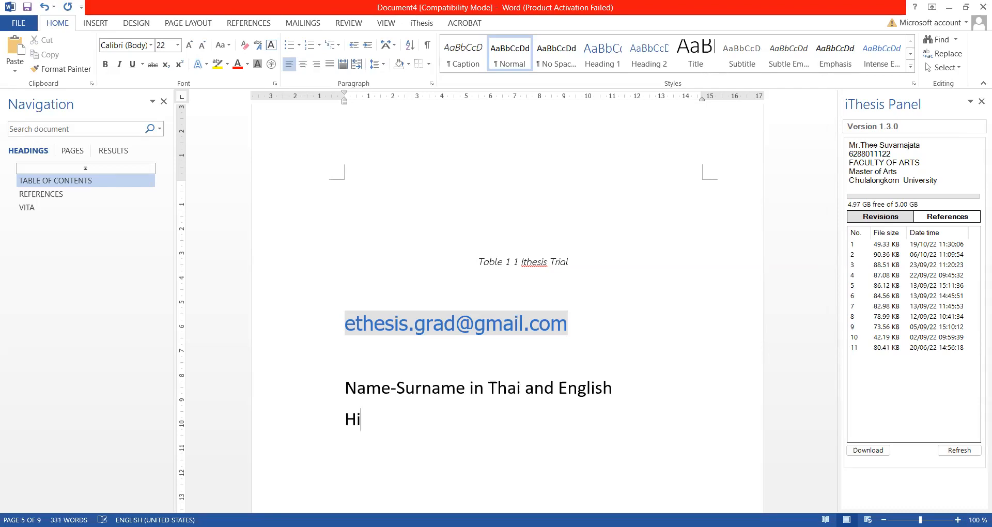
pyautogui.write('s/her affialited u')
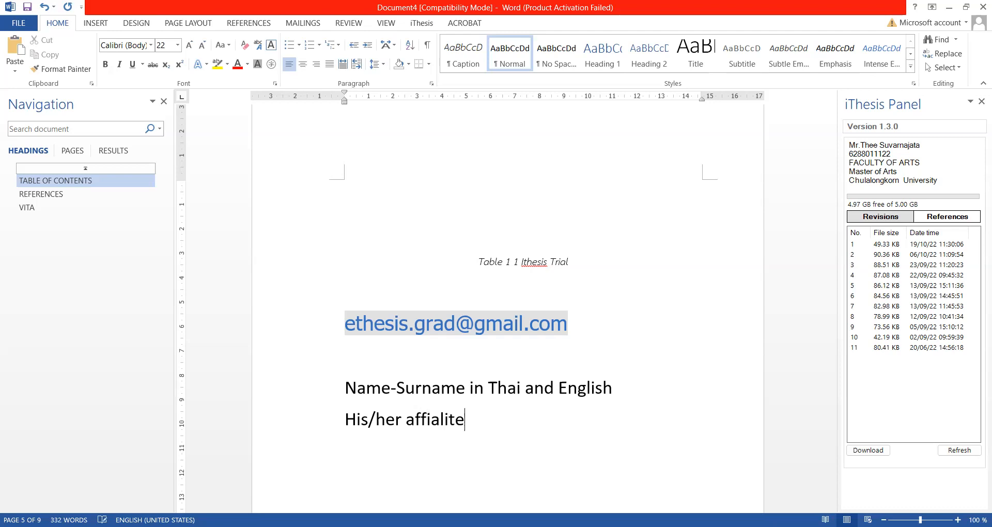
pyautogui.press('BackSpace')
pyautogui.press('BackSpace')
pyautogui.press('BackSpace')
pyautogui.press('BackSpace')
pyautogui.press('BackSpace')
pyautogui.press('BackSpace')
pyautogui.press('BackSpace')
pyautogui.press('BackSpace')
pyautogui.write('liated unit')
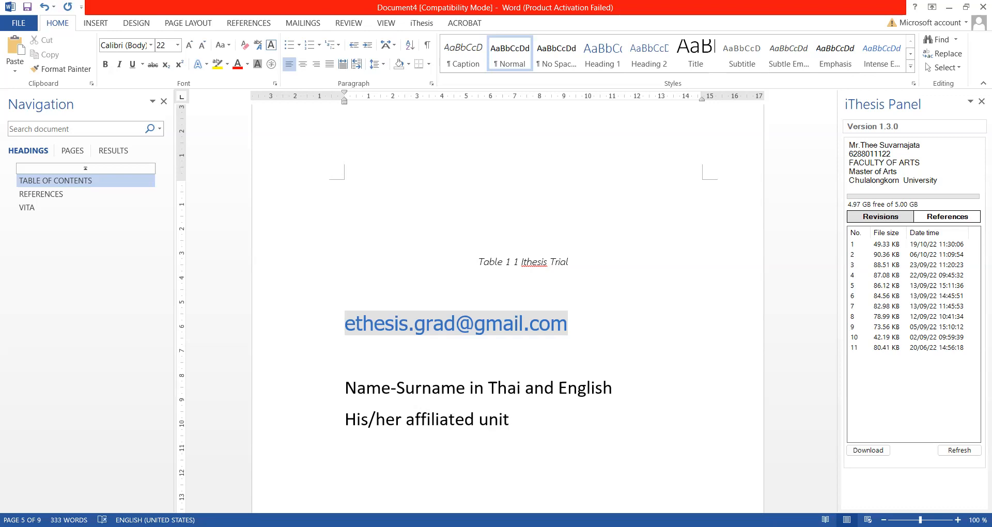
# - Add an 'email' line beneath them and delete the extra blank lines above it
pyautogui.press('Return')
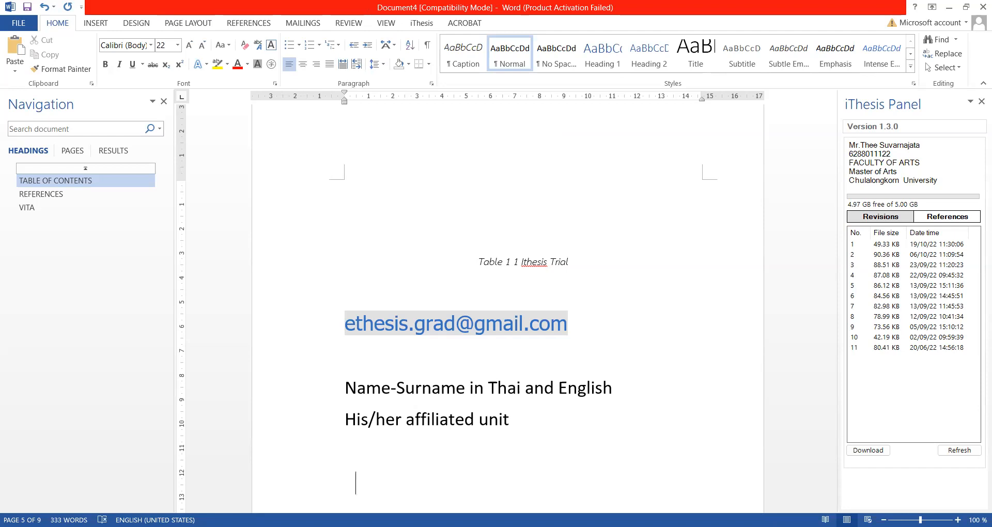
pyautogui.press('Return')
pyautogui.write('email')
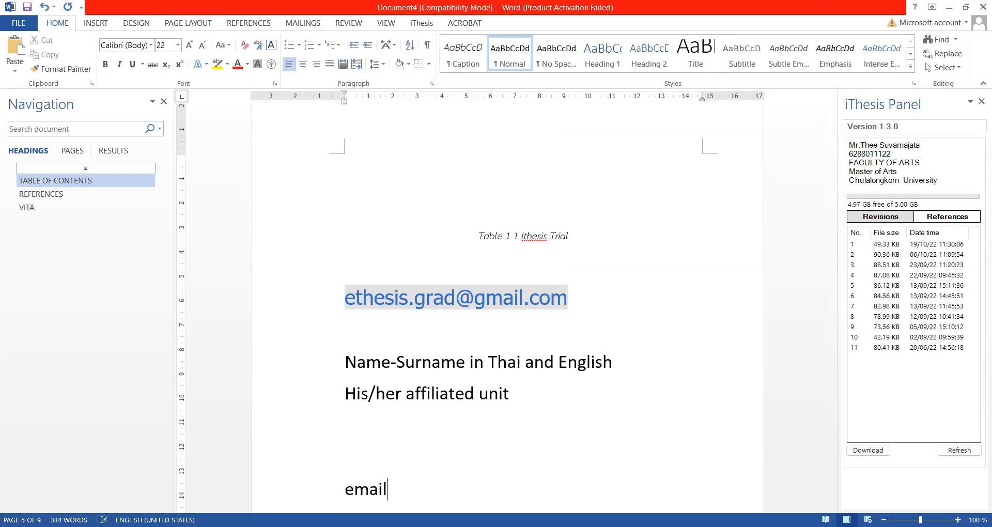
pyautogui.click(365, 434)
pyautogui.click(373, 464)
pyautogui.press('BackSpace')
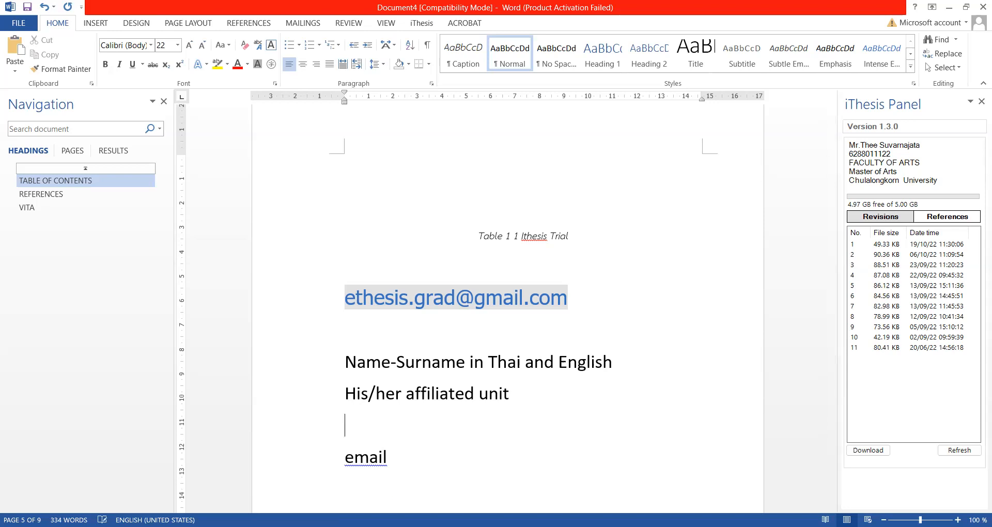
pyautogui.press('BackSpace')
pyautogui.scroll(-1, 443, 359)
# - Start a new empty paragraph directly after the 'email' line
pyautogui.click(440, 362)
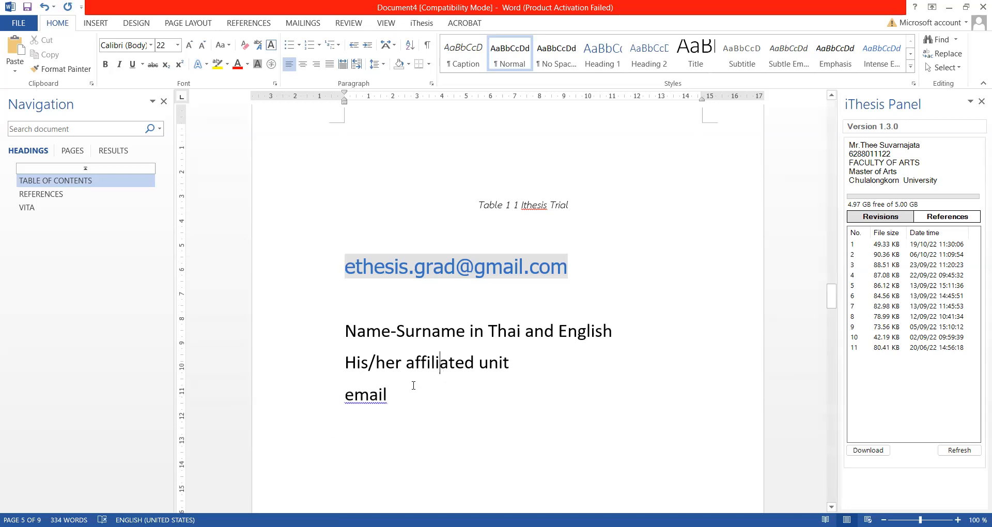
pyautogui.click(352, 401)
pyautogui.click(452, 402)
pyautogui.press('Return')
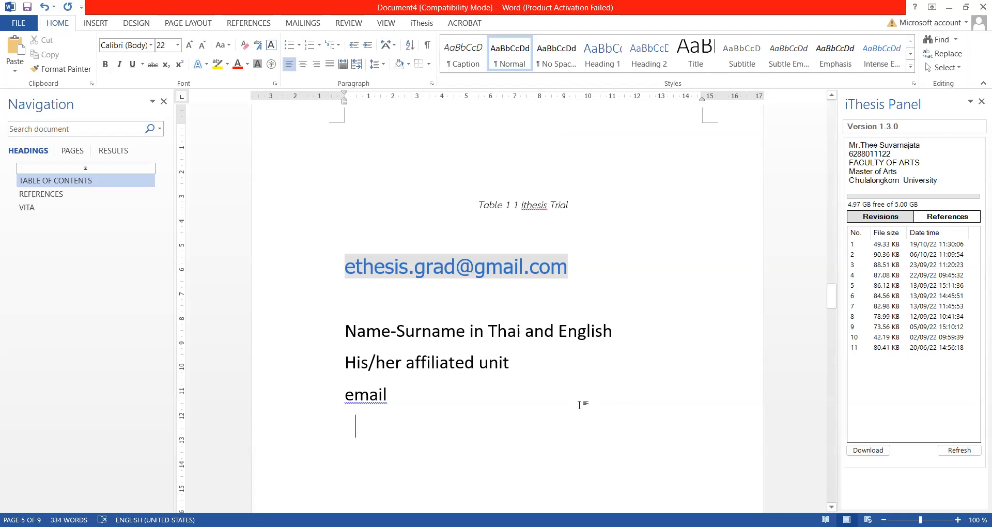
pyautogui.scroll(-1, 568, 399)
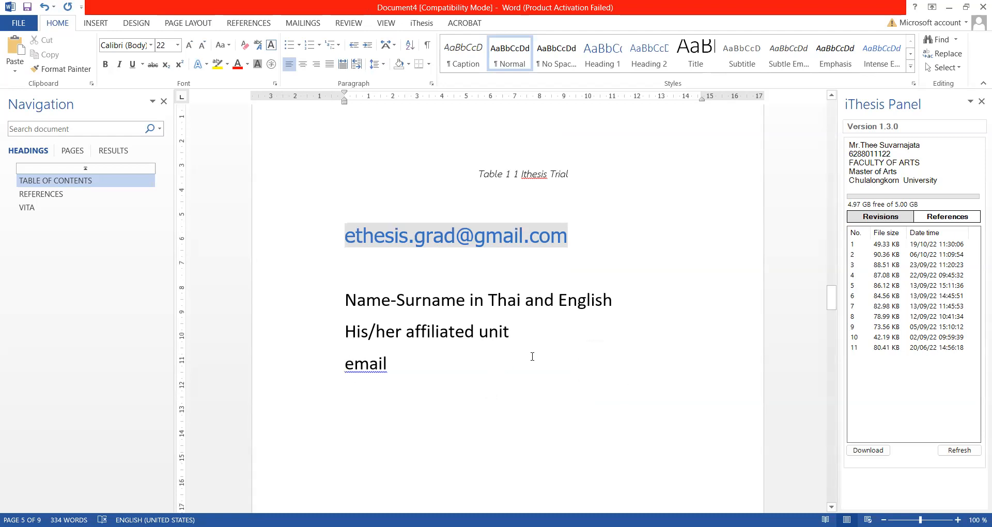